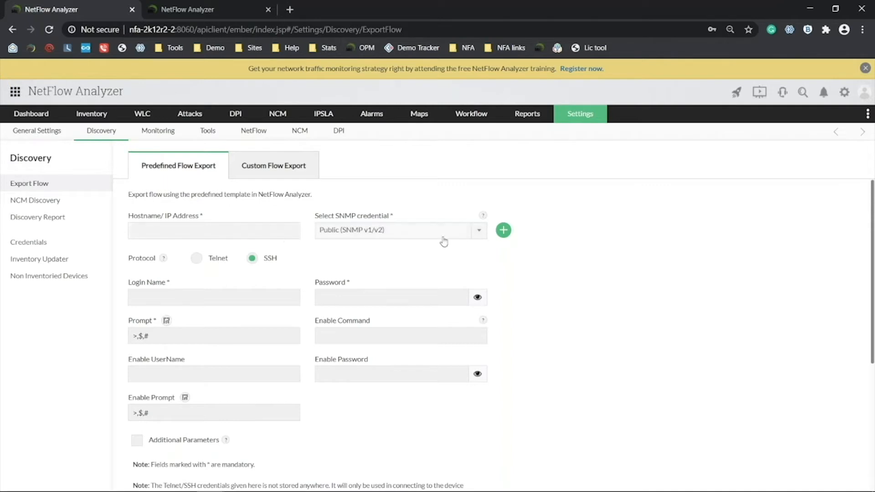
pyautogui.click(504, 231)
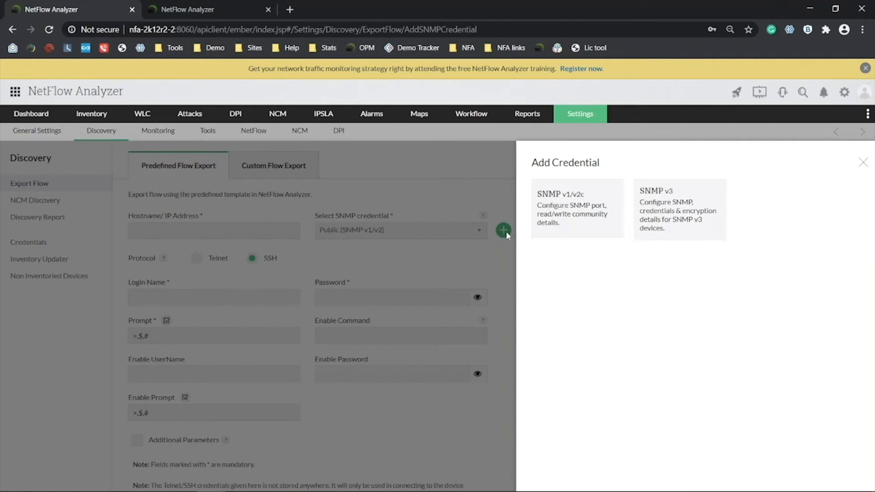
pyautogui.click(577, 209)
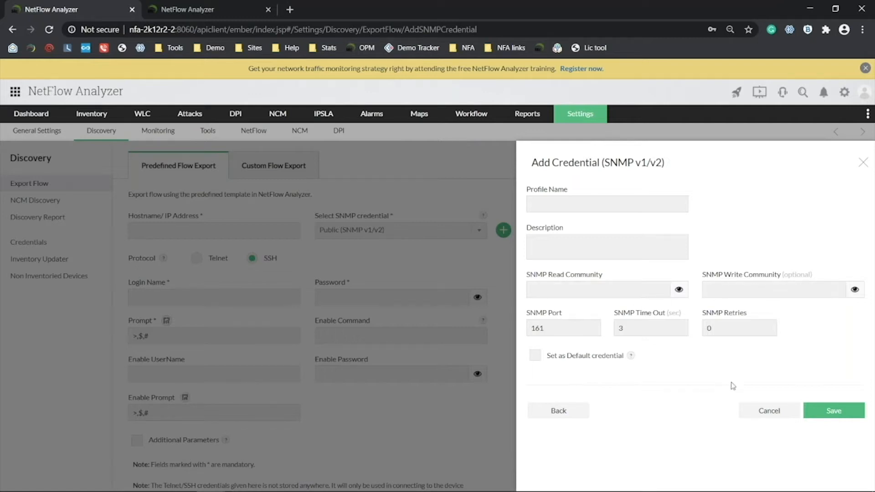
pyautogui.click(756, 411)
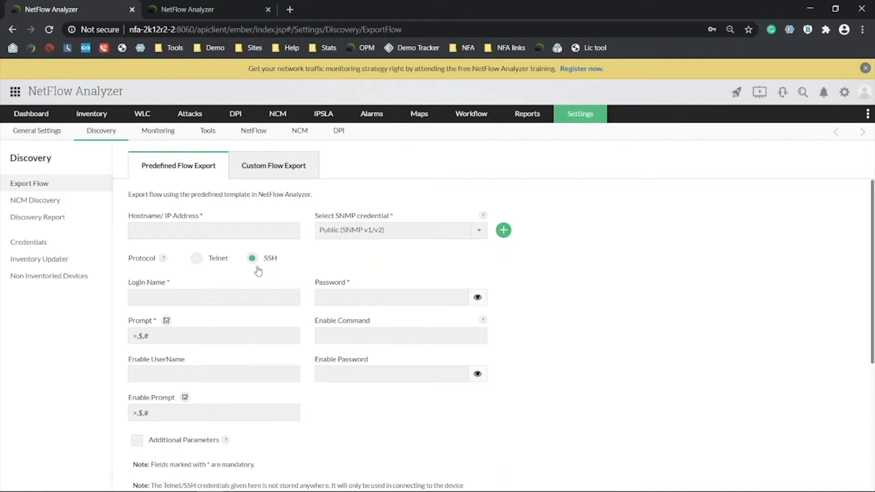
# Enter router address 192.168.50.140 and select the Snmp (Public/Private) SNMP credential.
pyautogui.click(224, 236)
pyautogui.click(206, 252)
pyautogui.click(386, 230)
pyautogui.click(360, 263)
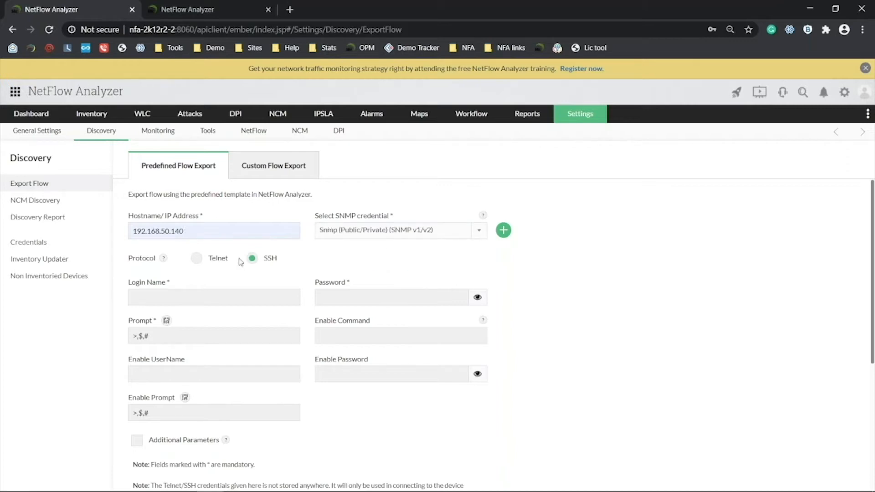
# Fill in the login name, password, enable username 'enable' and enable password, then submit for testing.
pyautogui.click(224, 303)
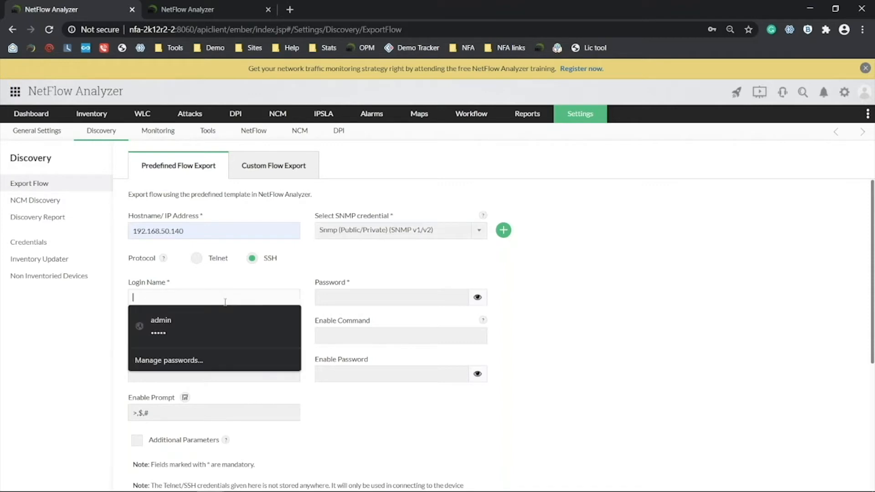
pyautogui.write('nfa')
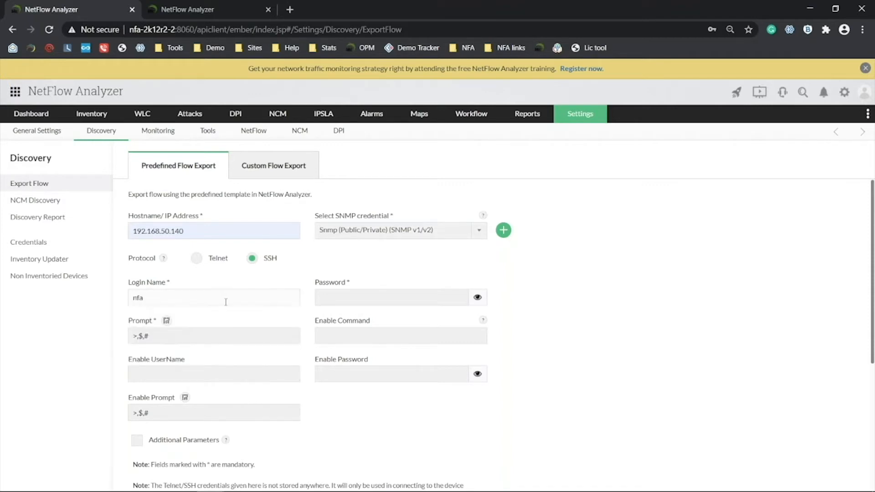
pyautogui.press('Tab')
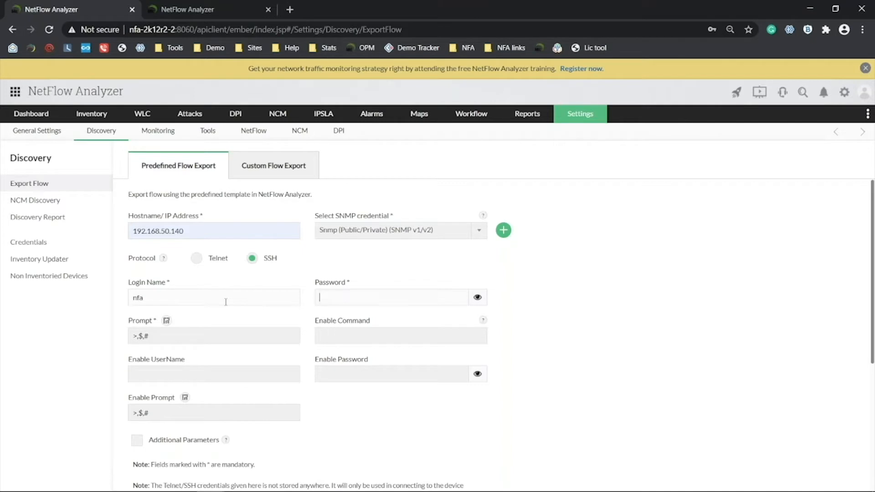
pyautogui.write('••••')
pyautogui.press('Tab')
pyautogui.press('Tab')
pyautogui.press('Tab')
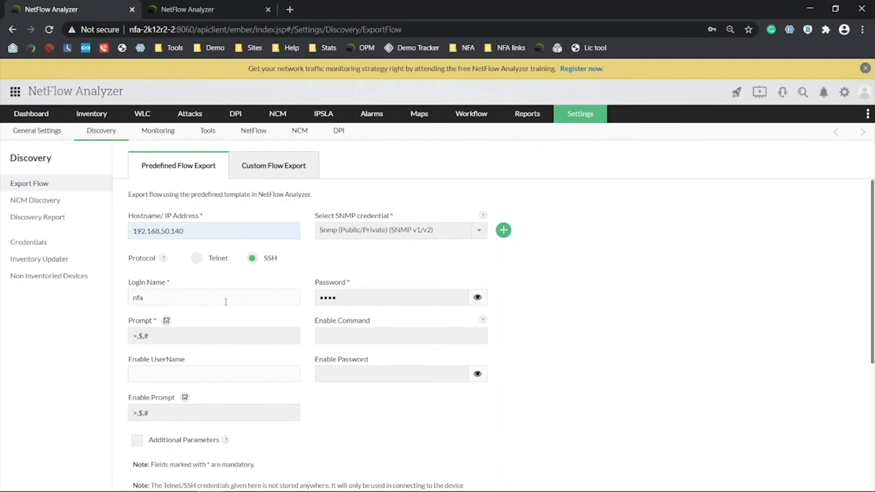
pyautogui.write('enable')
pyautogui.press('Tab')
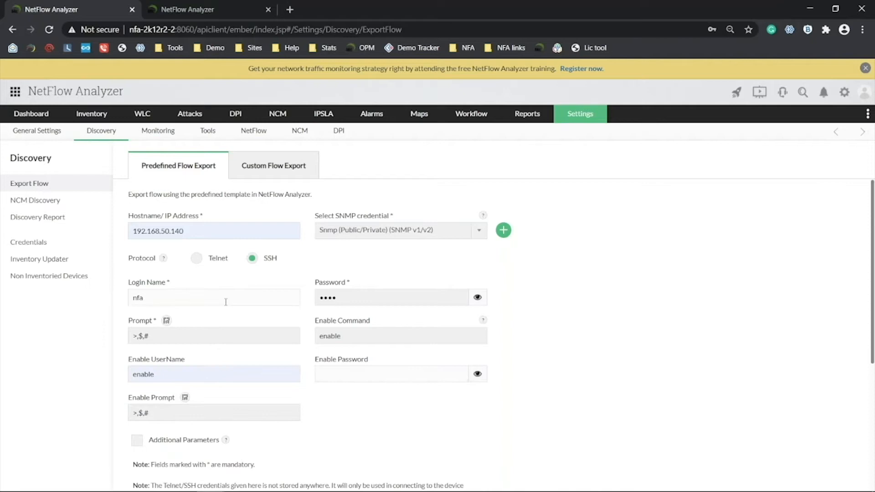
pyautogui.write('cisco')
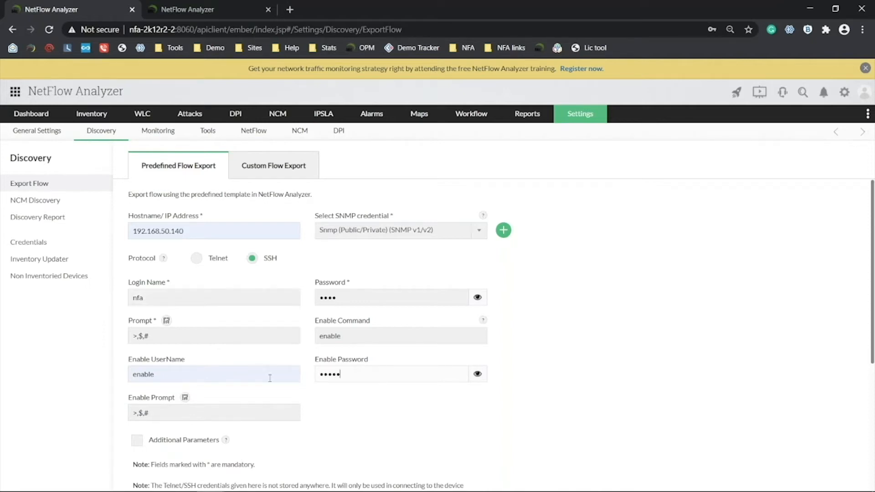
pyautogui.scroll(-5, 355, 391)
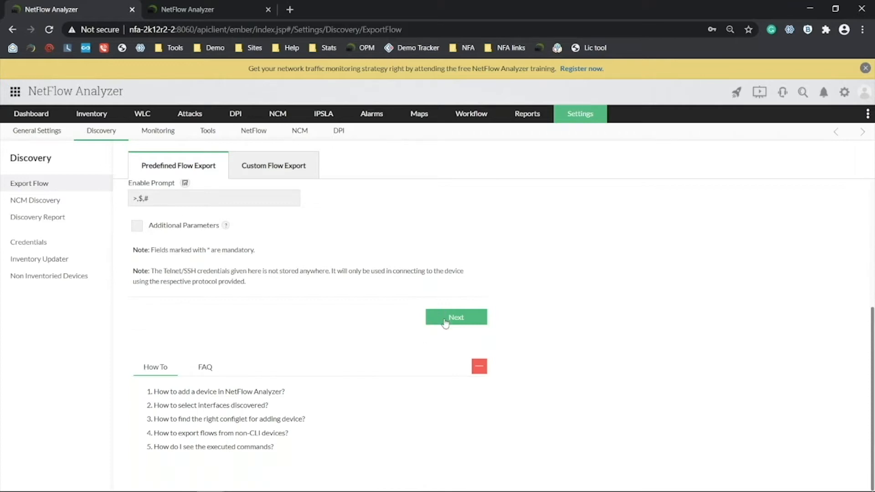
pyautogui.click(445, 321)
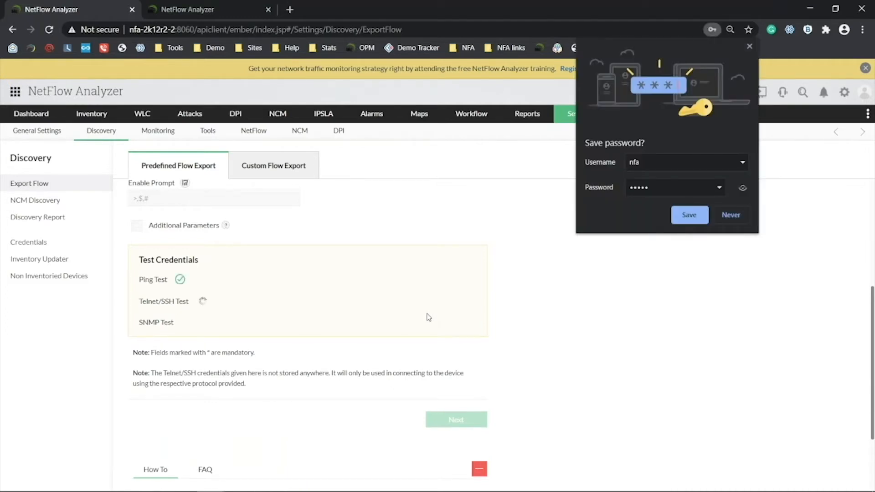
# Decline Chrome's offer to save the password while the credential tests finish.
pyautogui.click(734, 215)
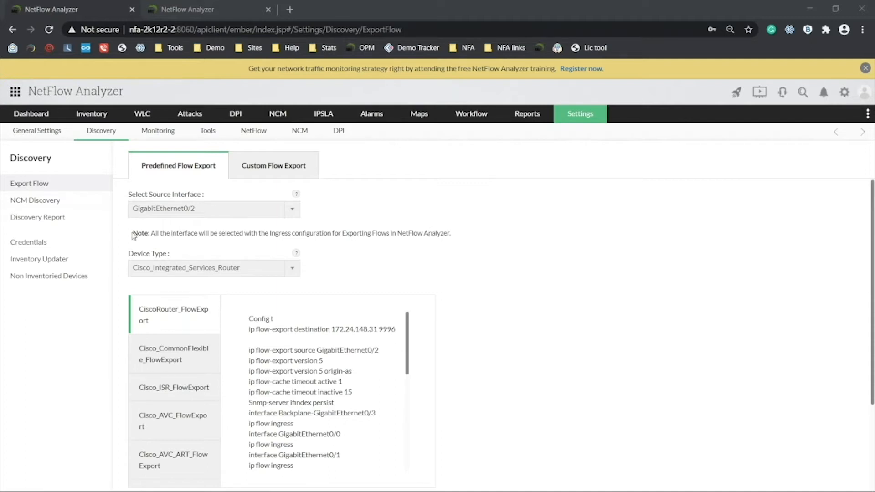
# Keep GigabitEthernet0/2 as source, review the configlet, highlight the destination IP, and Export Flow.
pyautogui.click(178, 209)
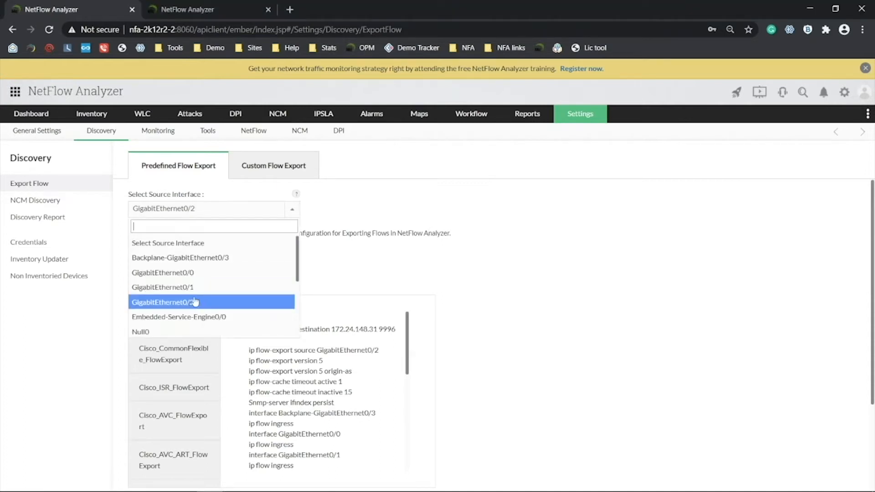
pyautogui.click(424, 262)
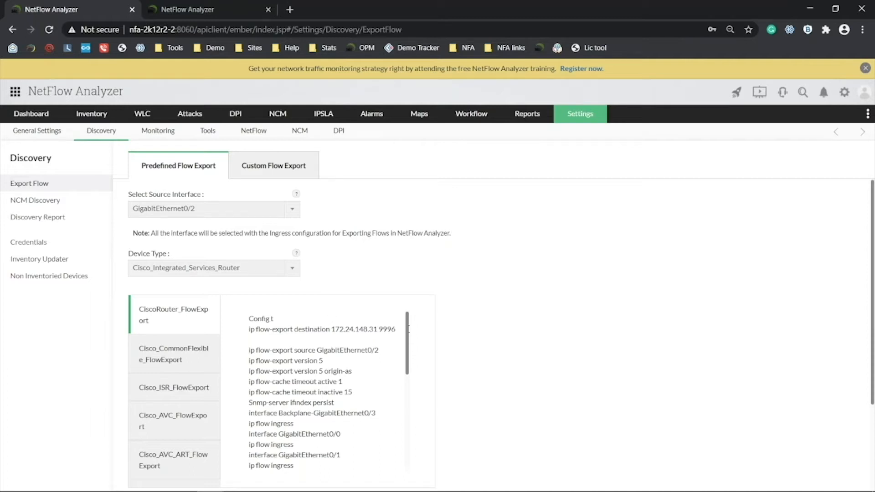
pyautogui.moveTo(408, 334); pyautogui.dragTo(409, 443)
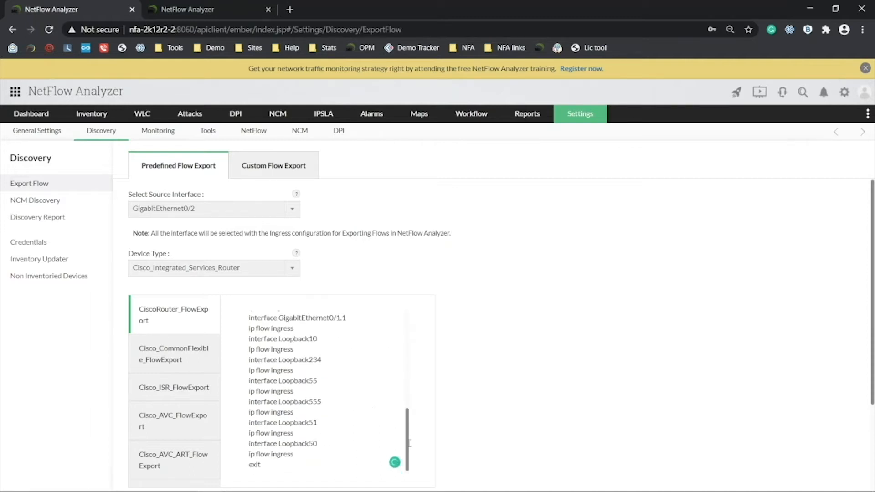
pyautogui.scroll(5, 413, 422)
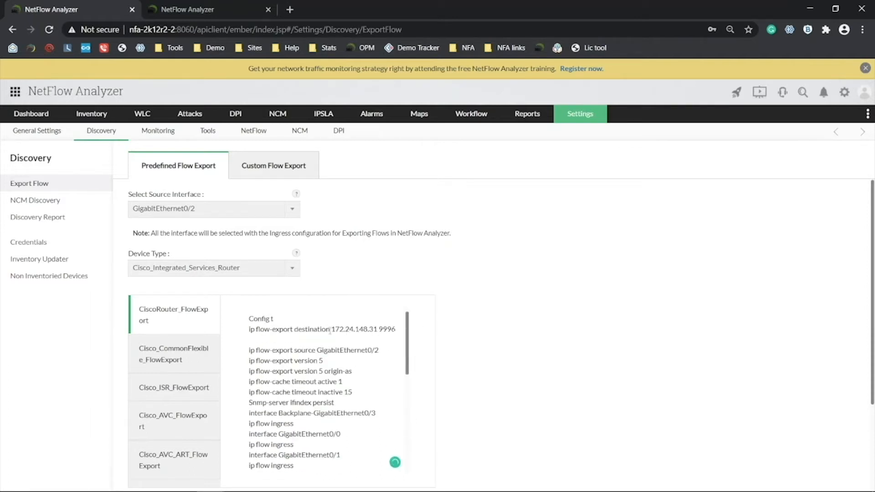
pyautogui.moveTo(332, 330); pyautogui.dragTo(369, 329)
pyautogui.scroll(-3, 402, 262)
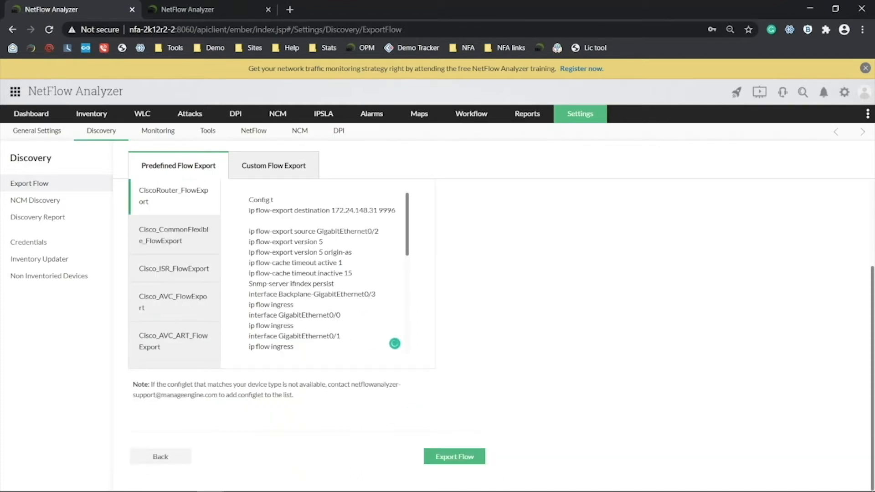
pyautogui.click(454, 456)
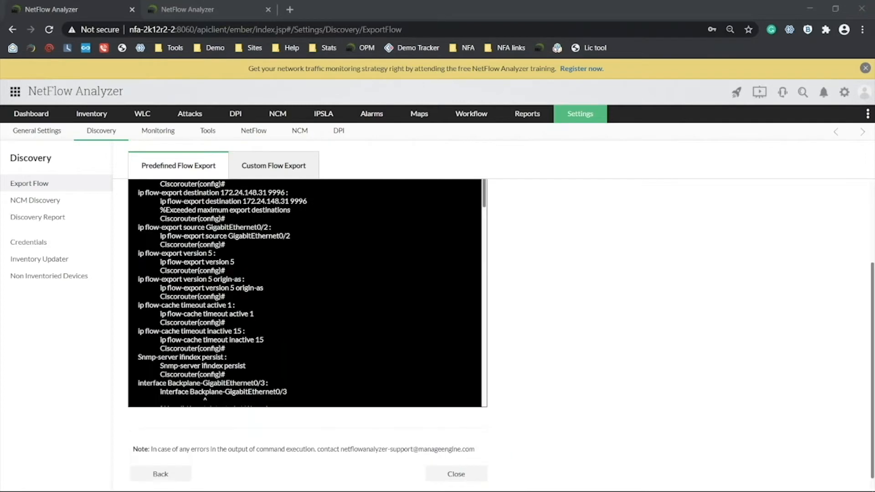
# Review the execution output showing 'Exceeded maximum export destinations', then close it to the inventory.
pyautogui.scroll(3, 286, 272)
pyautogui.scroll(-12, 318, 307)
pyautogui.scroll(-1, 540, 313)
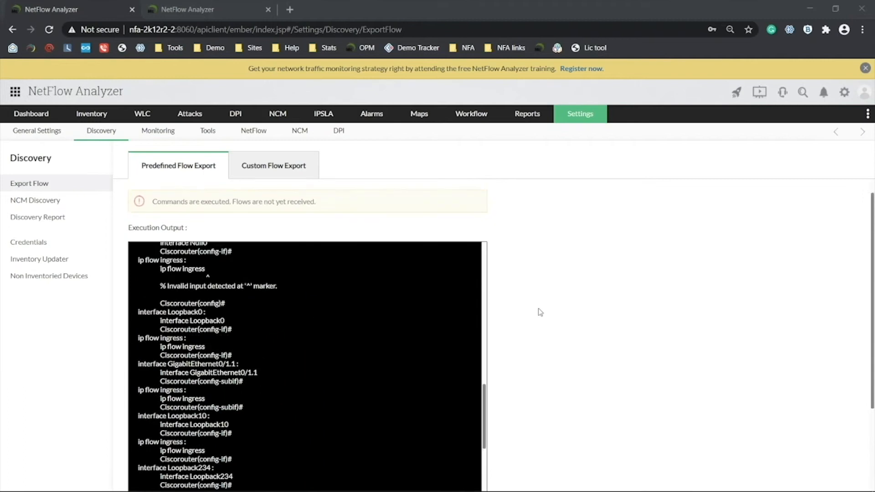
pyautogui.scroll(-2, 541, 313)
pyautogui.scroll(5, 193, 277)
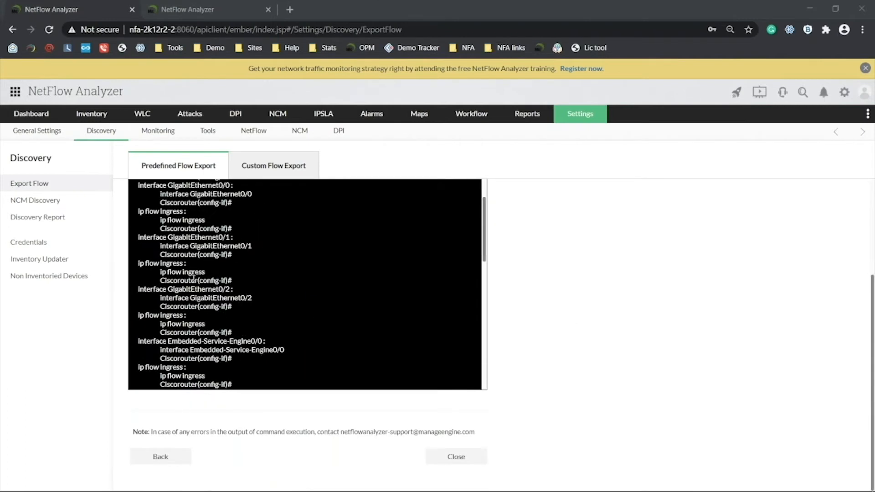
pyautogui.scroll(5, 194, 277)
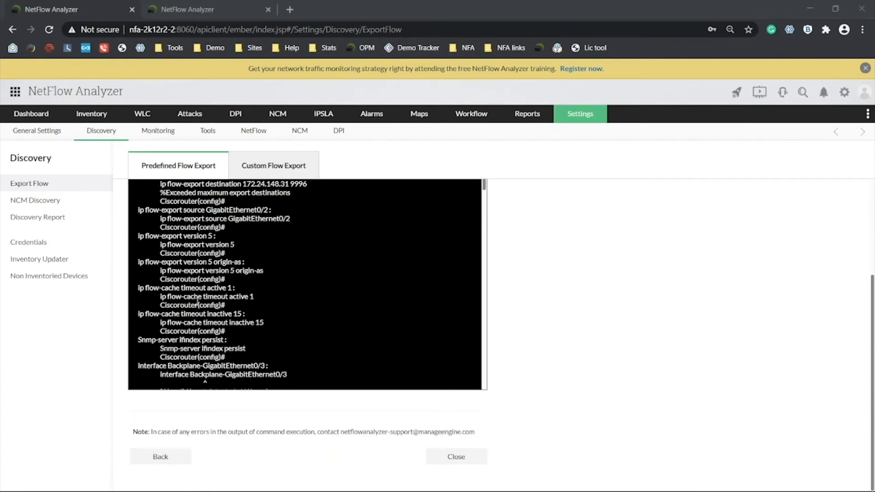
pyautogui.click(466, 462)
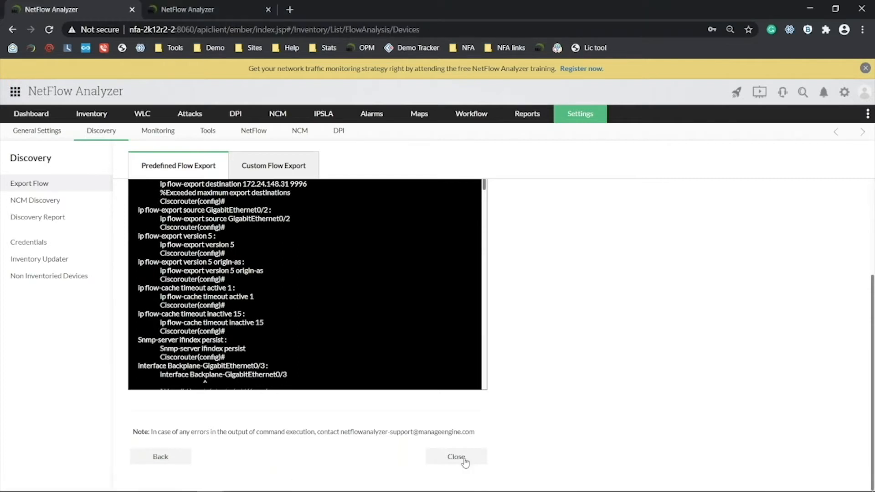
pyautogui.click(464, 460)
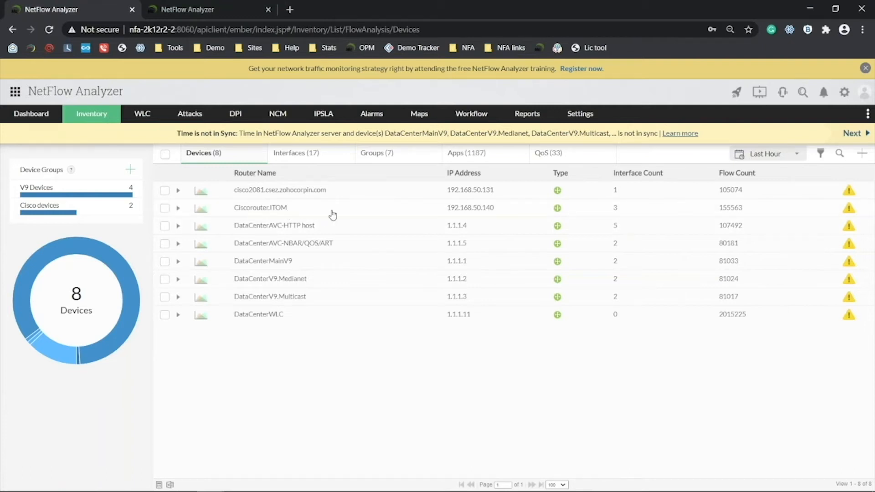
# Expand Ciscorouter.ITOM to list its three interfaces, then switch to the Flow export slide.
pyautogui.click(178, 209)
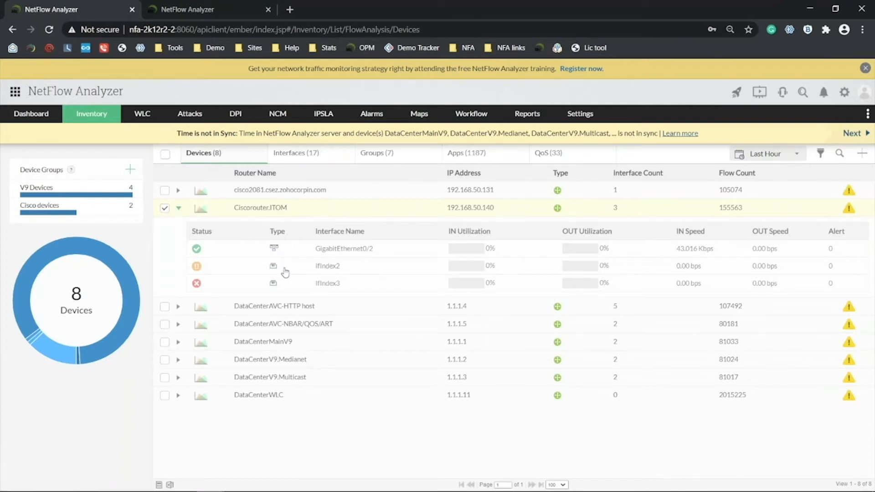
pyautogui.hotkey('alt', 'Tab')
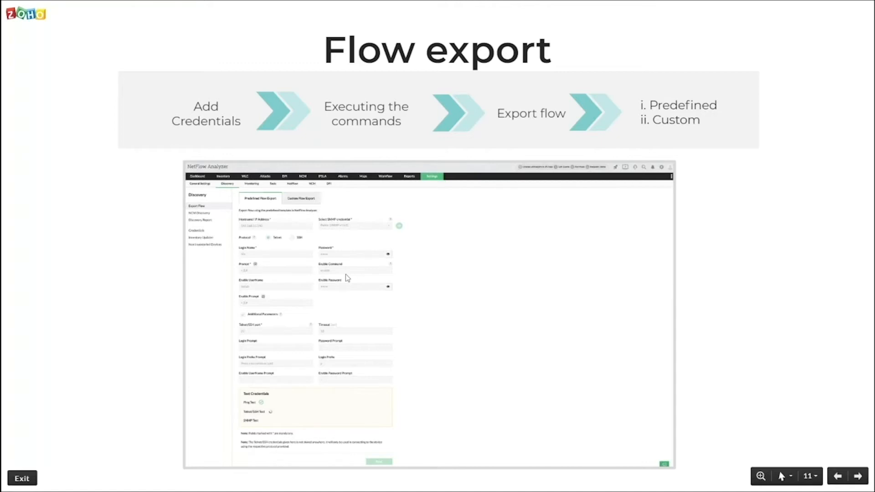
# Advance past the Device traffic slide and return to the NetFlow Analyzer inventory.
pyautogui.press('Right')
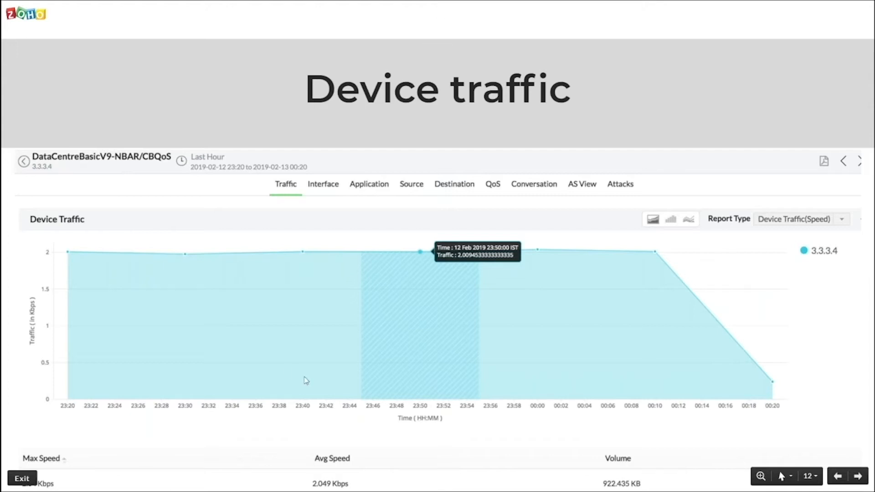
pyautogui.hotkey('alt', 'Tab')
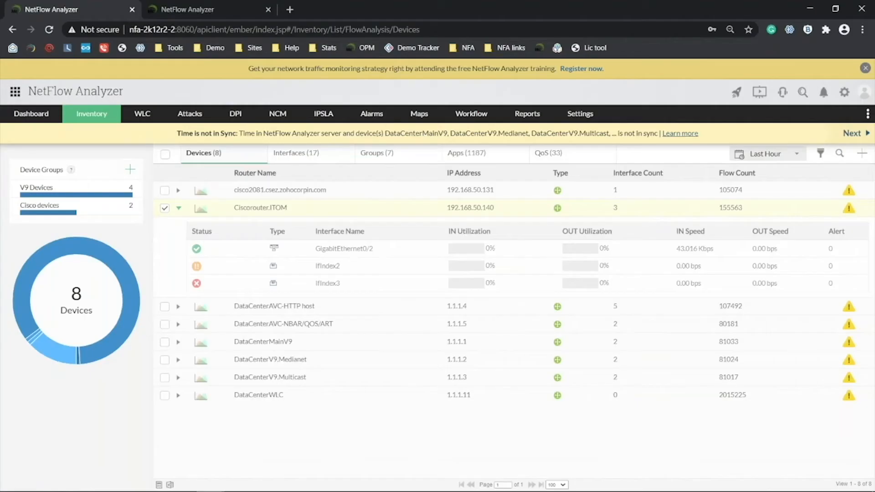
# Open Ciscorouter.ITOM's snapshot, glance at the demo server tab, then return to its traffic graph.
pyautogui.click(269, 208)
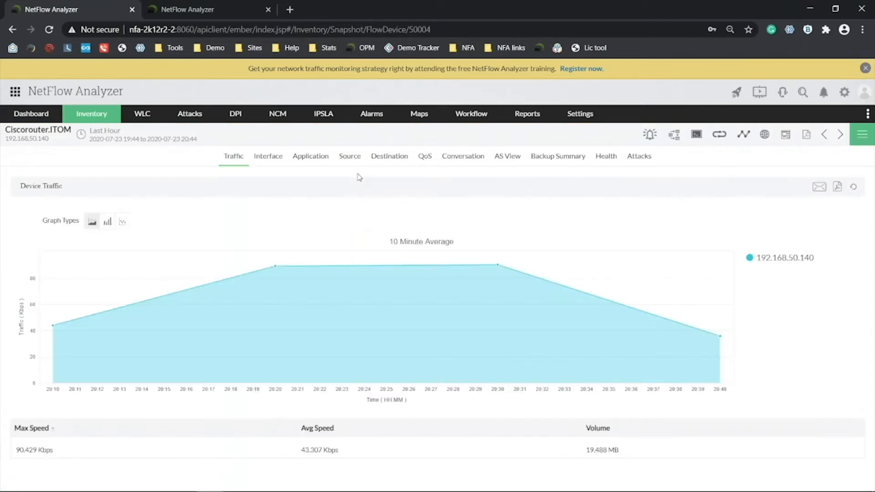
pyautogui.click(181, 6)
pyautogui.moveTo(81, 107)
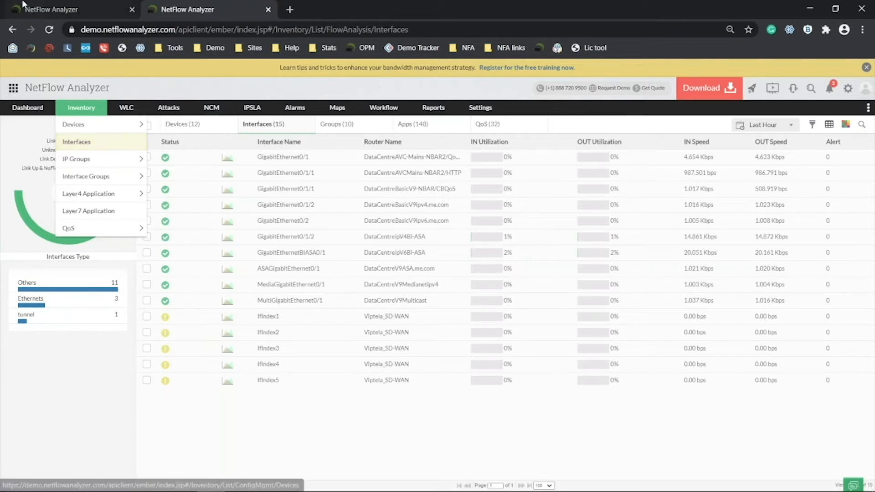
pyautogui.click(64, 6)
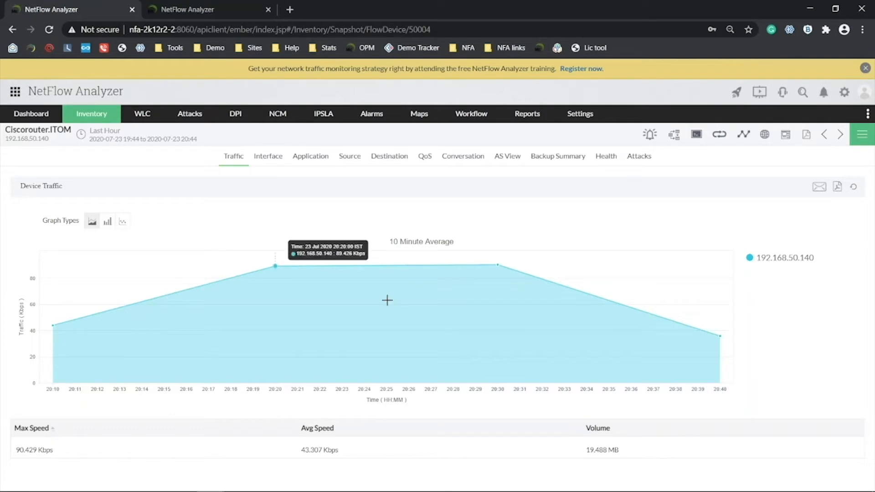
pyautogui.click(82, 137)
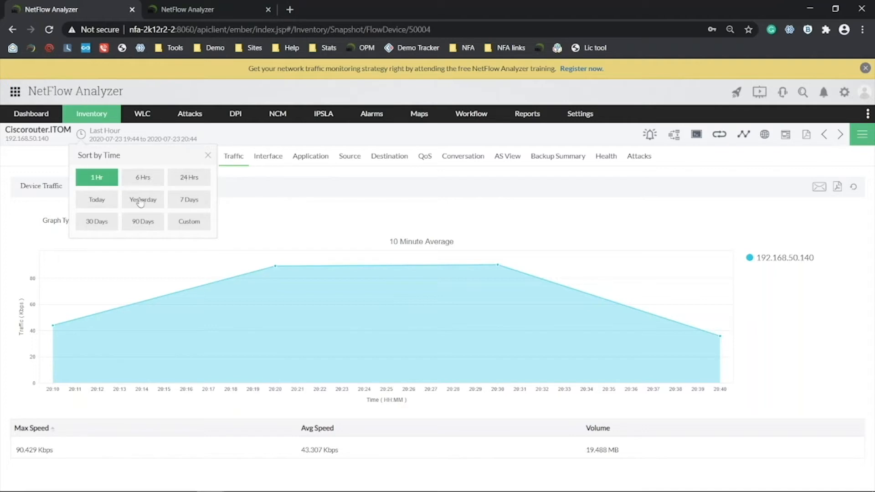
pyautogui.click(199, 222)
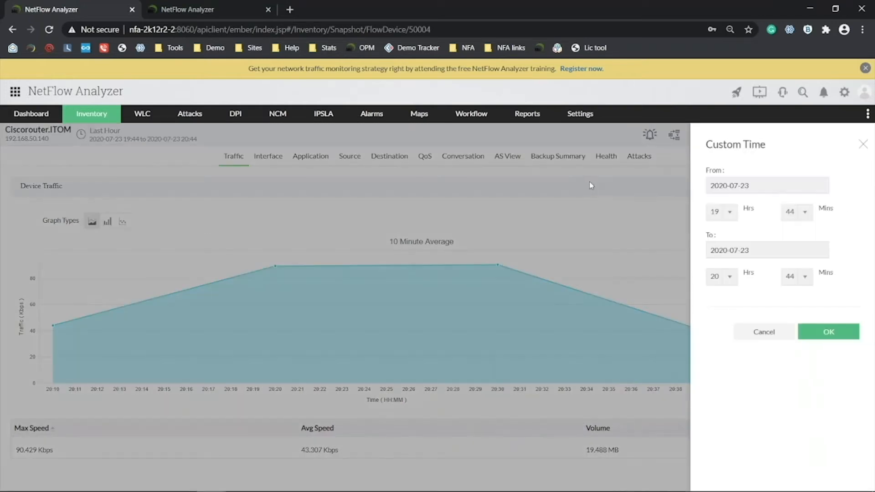
pyautogui.click(728, 185)
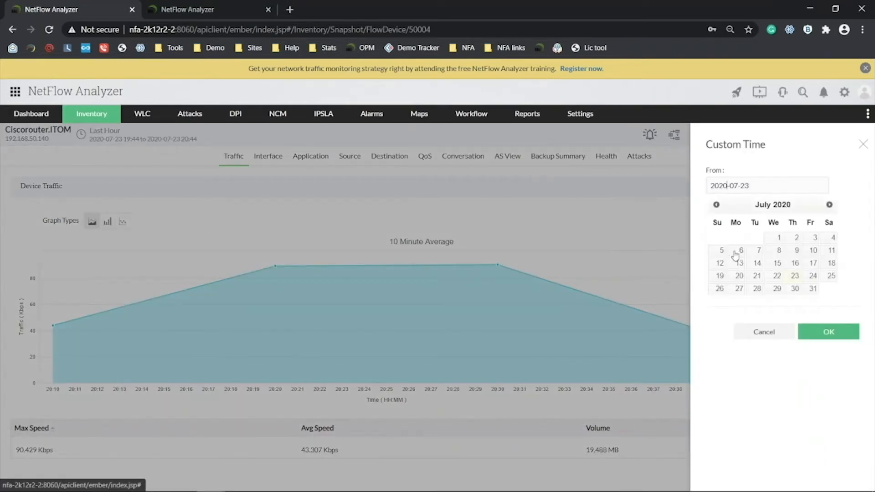
pyautogui.click(740, 252)
pyautogui.click(725, 212)
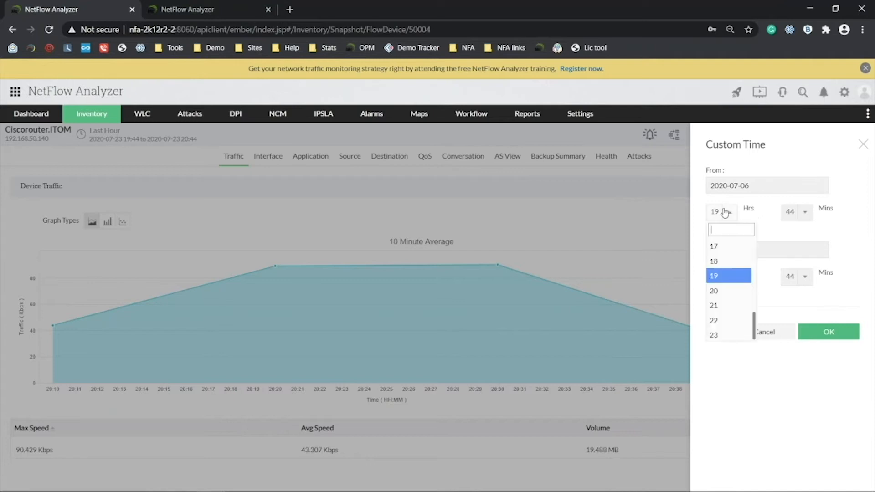
pyautogui.write('9')
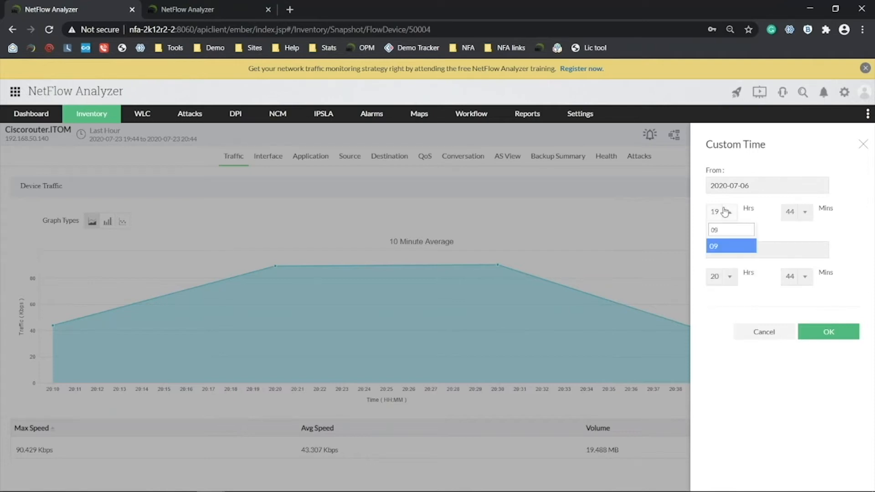
pyautogui.click(732, 249)
pyautogui.click(791, 219)
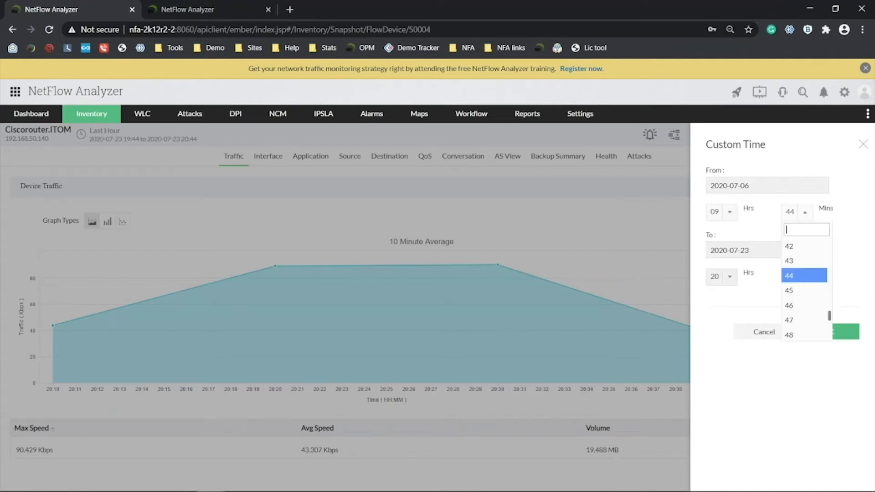
pyautogui.write('00')
pyautogui.click(802, 246)
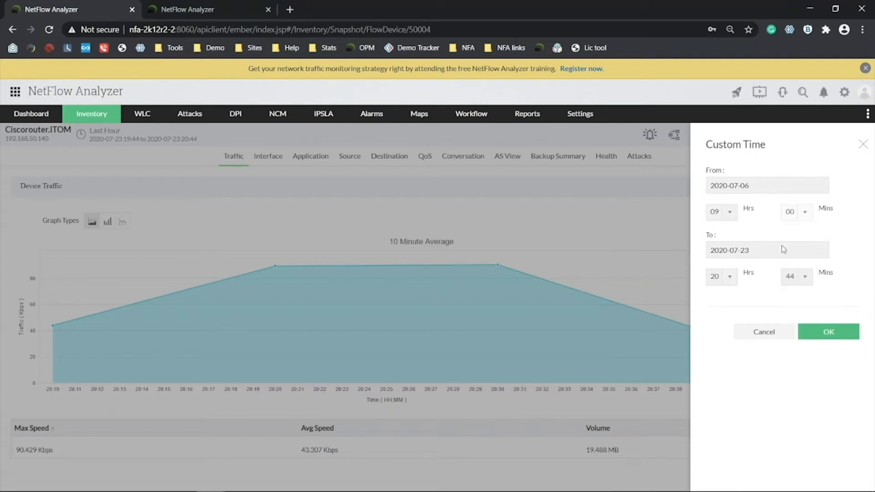
pyautogui.click(728, 252)
pyautogui.click(740, 321)
pyautogui.click(716, 278)
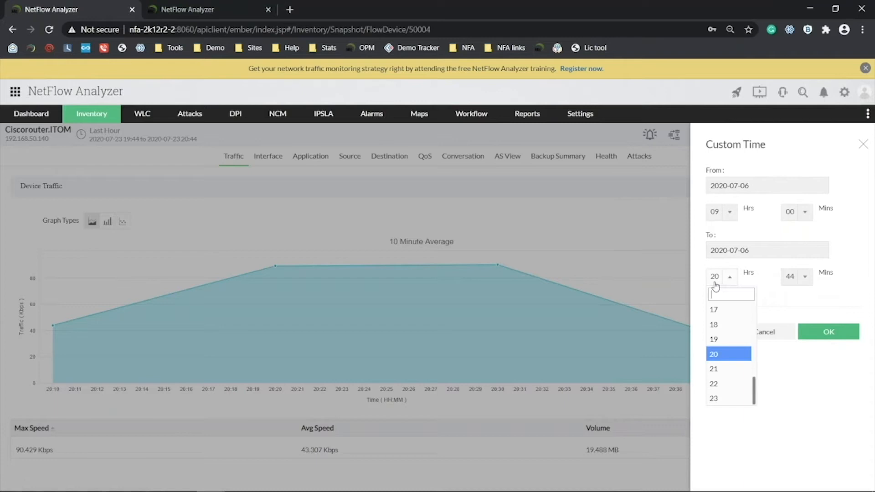
pyautogui.write('11')
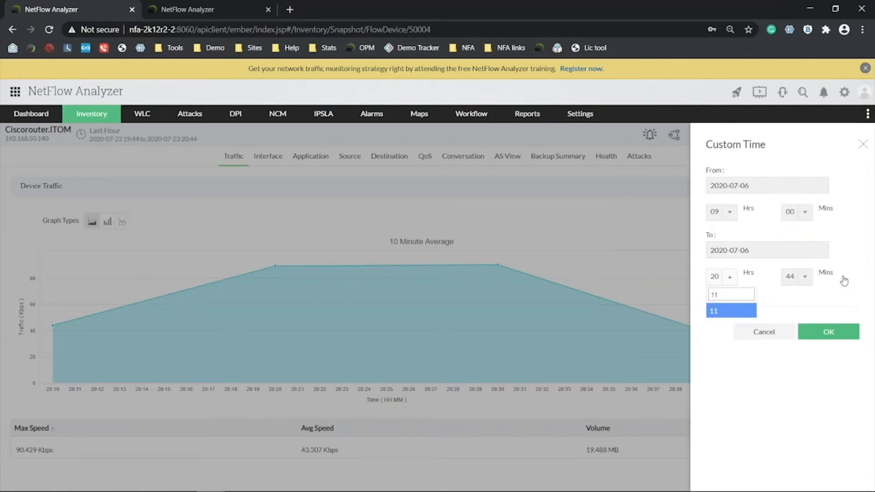
pyautogui.press('Return')
pyautogui.click(764, 332)
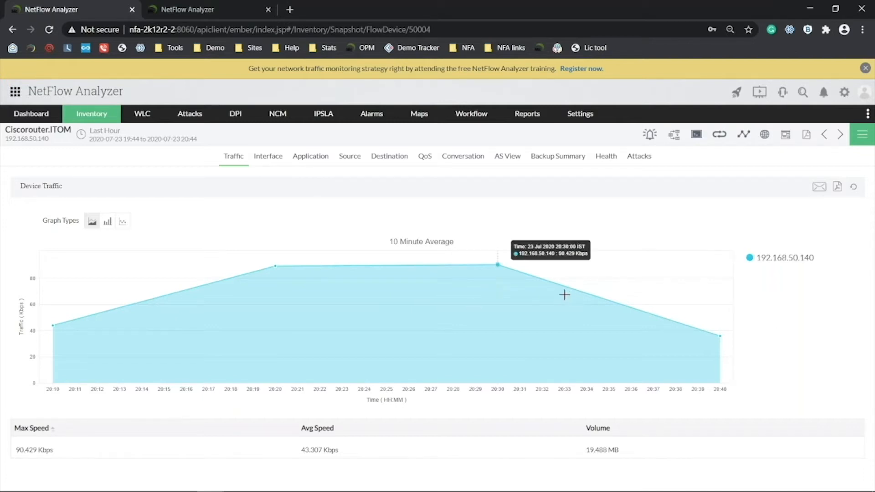
# Select GigabitEthernet0/1/2 on the demo server's interface list, then return to the Ciscorouter.ITOM tab.
pyautogui.hotkey('ctrl', 'Tab')
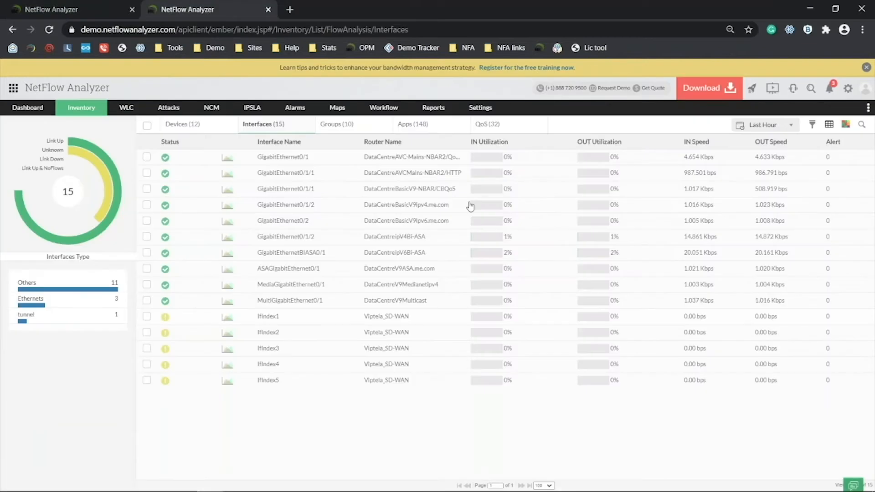
pyautogui.click(298, 204)
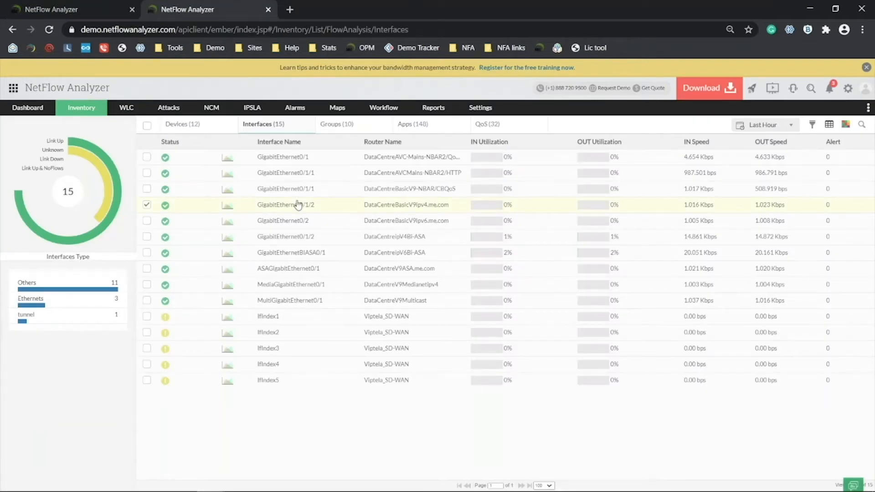
pyautogui.hotkey('ctrl', 'Tab')
pyautogui.hotkey('ctrl', 'Tab')
pyautogui.hotkey('ctrl', 'Tab')
# Advance the slideshow to Interface traffic and open GigabitEthernet0/1/2's Traffic report.
pyautogui.hotkey('alt', 'Tab')
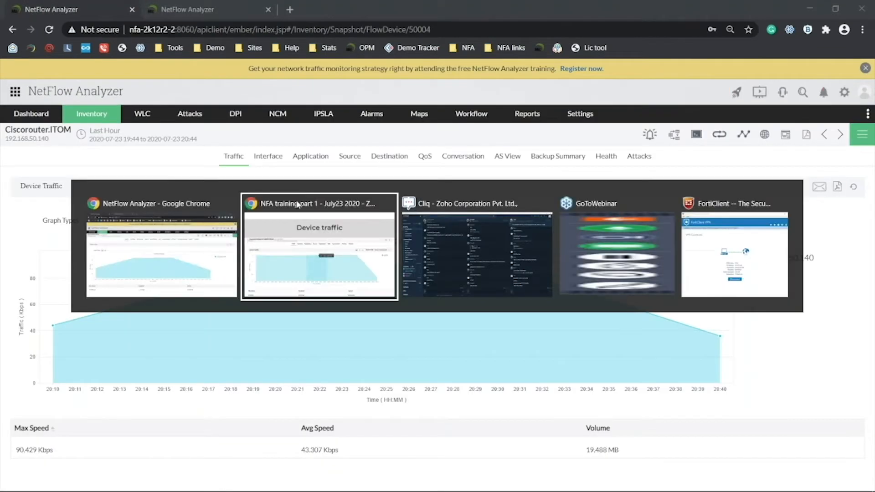
pyautogui.press('Right')
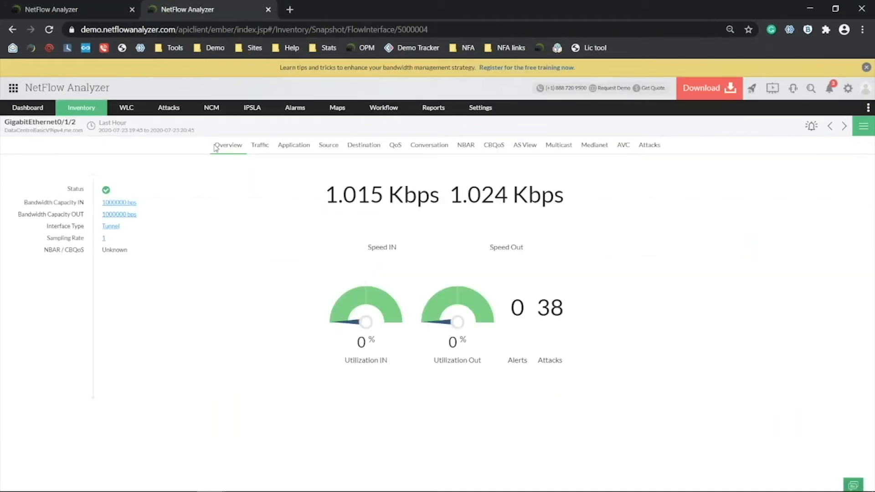
pyautogui.click(261, 147)
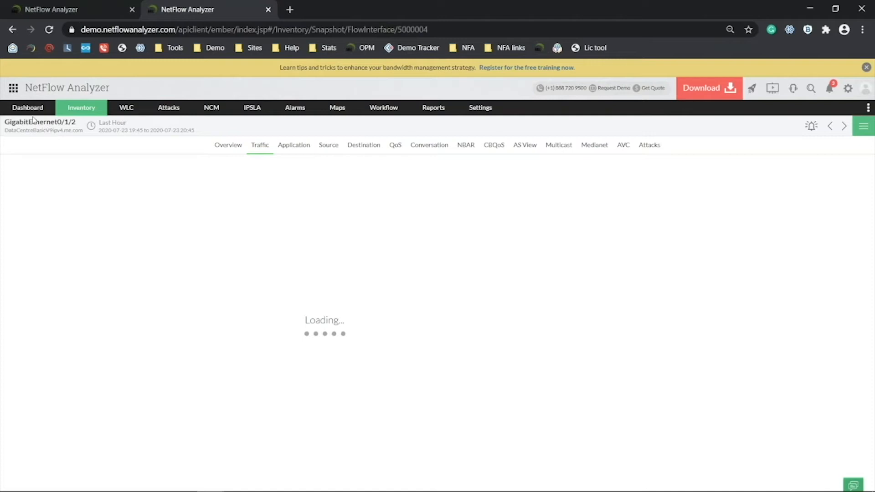
# Scroll through GigabitEthernet0/1/2's IN/OUT speed graph with 95th percentile lines.
pyautogui.click(60, 7)
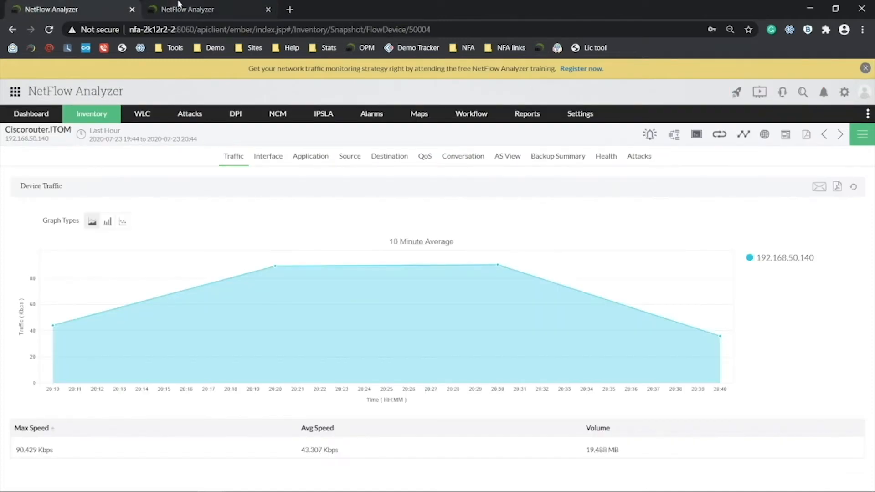
pyautogui.click(179, 6)
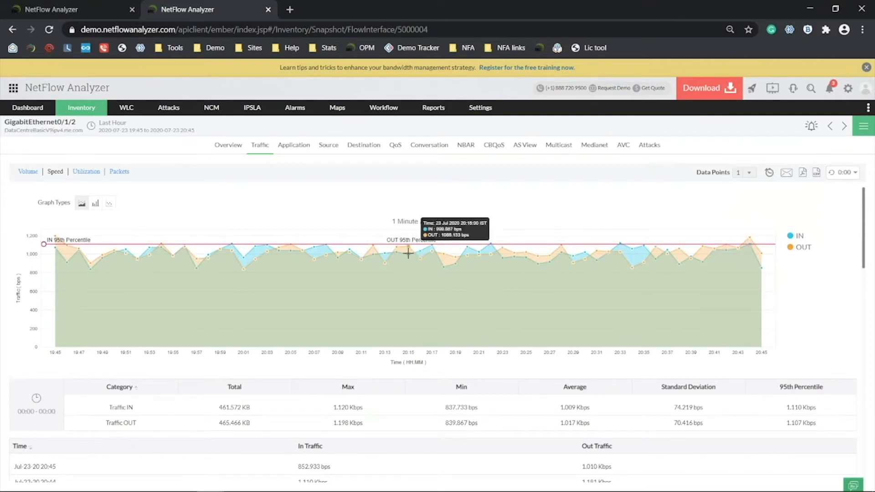
pyautogui.scroll(-1, 555, 280)
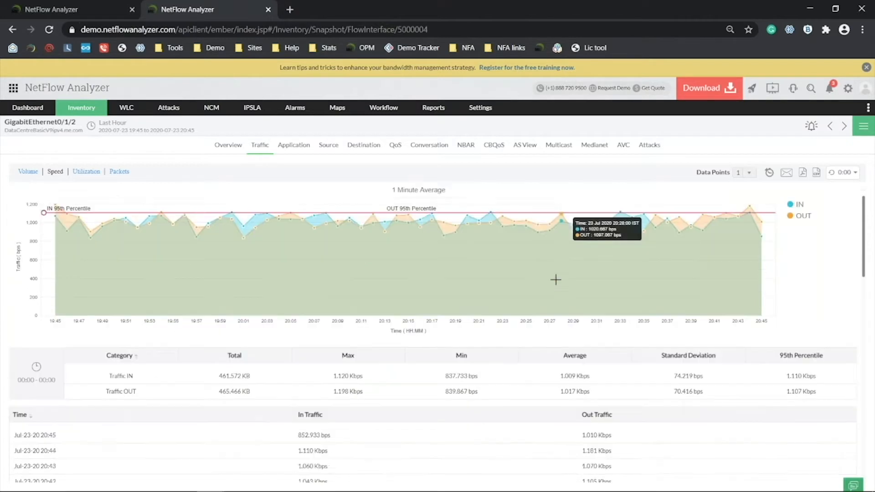
pyautogui.scroll(-6, 555, 279)
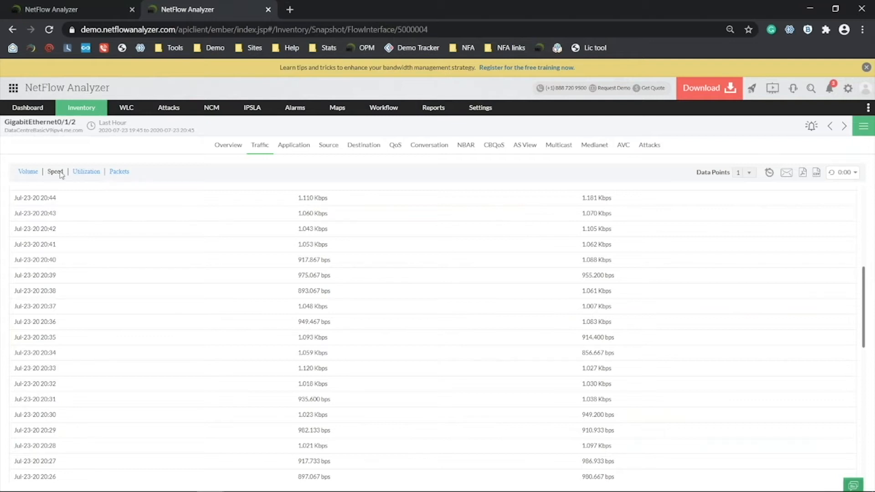
# Open Ciscorouter.ITOM's Interface report, then return to GigabitEthernet0/1/2's loaded traffic data.
pyautogui.click(52, 5)
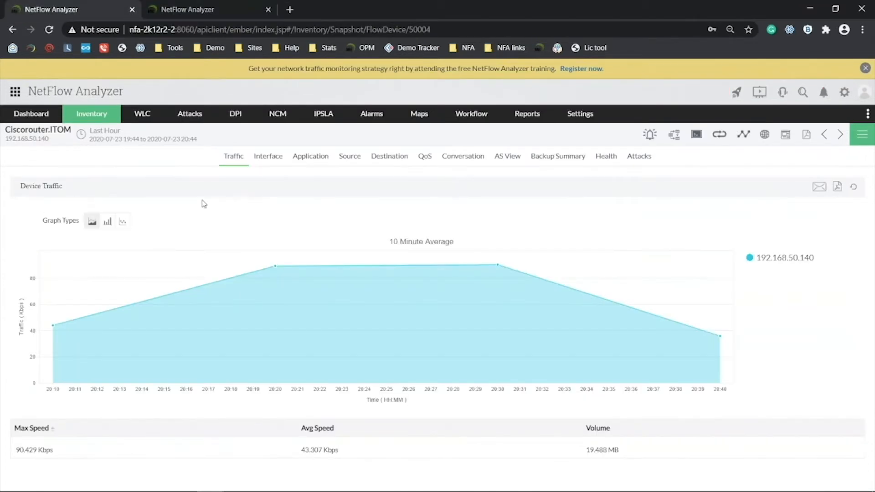
pyautogui.click(252, 159)
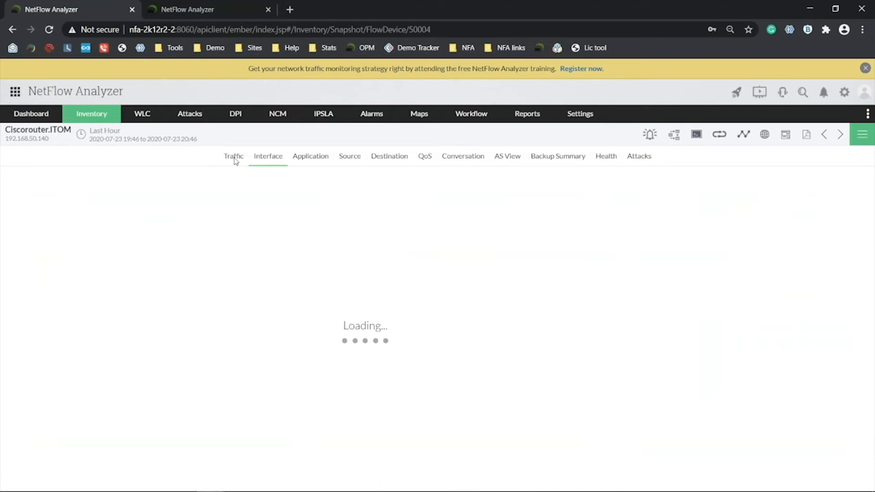
pyautogui.click(199, 5)
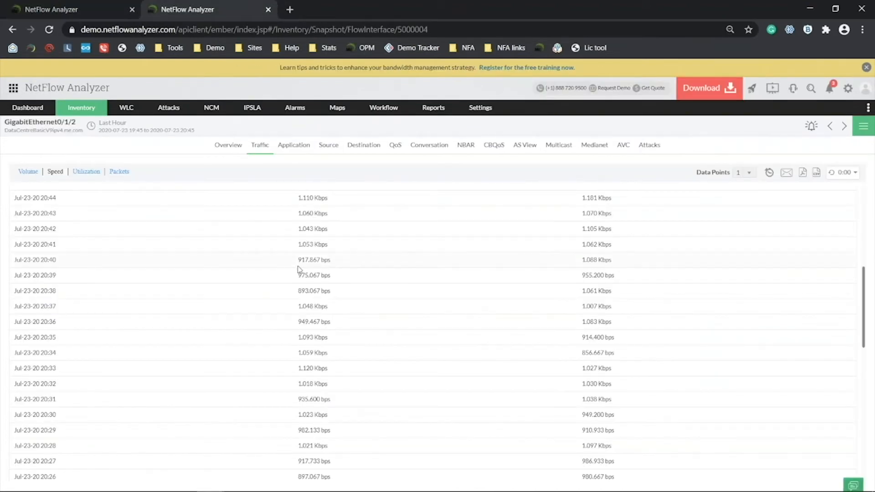
pyautogui.scroll(6, 284, 270)
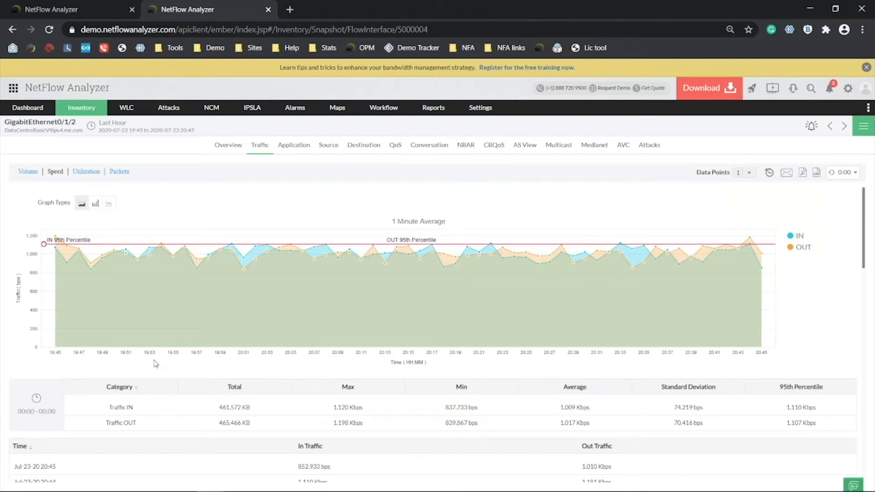
# Show the Application traffic slide in Zoho Show, then return to Ciscorouter.ITOM's Application report.
pyautogui.hotkey('alt', 'Tab')
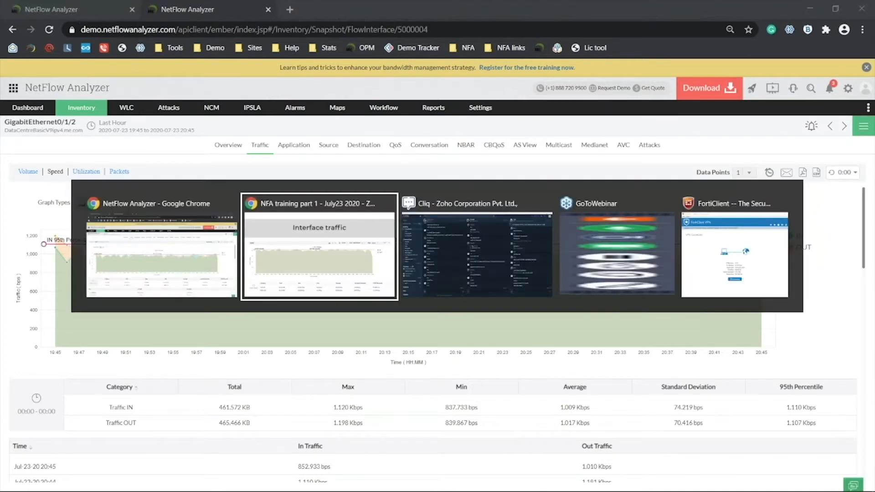
pyautogui.press('Right')
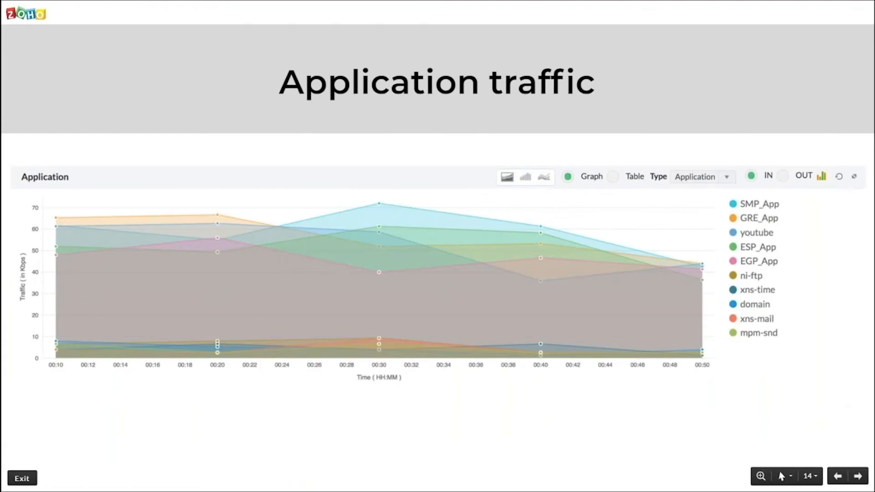
pyautogui.hotkey('alt', 'Tab')
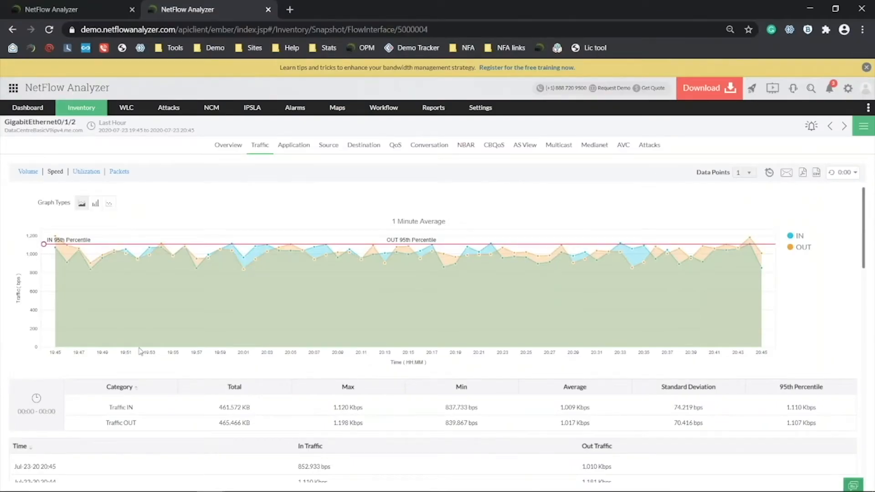
pyautogui.moveTo(143, 344)
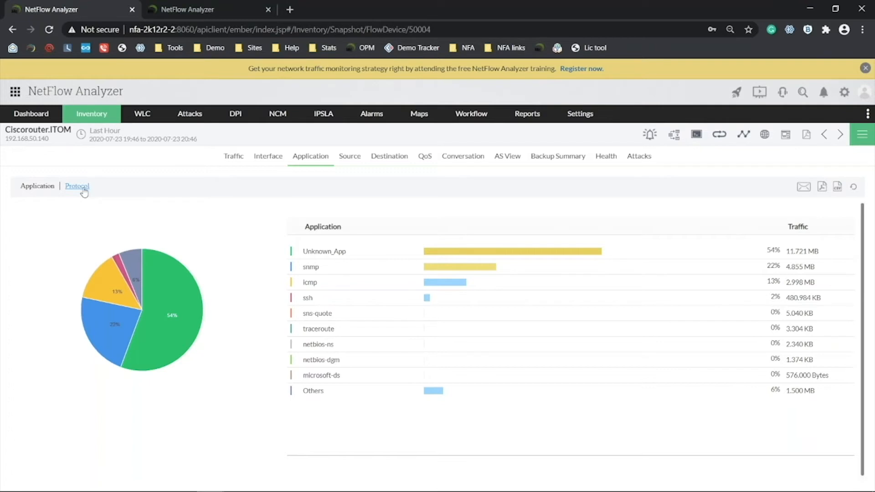
# On GigabitEthernet0/1/2's Application report, hide Unknown_App from the graph and drill into NETBLT_App conversations.
pyautogui.click(187, 9)
pyautogui.click(296, 148)
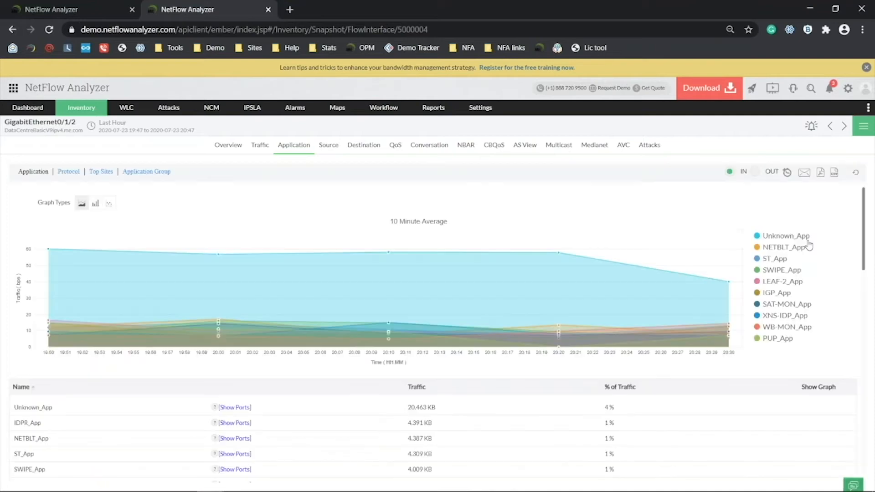
pyautogui.click(807, 239)
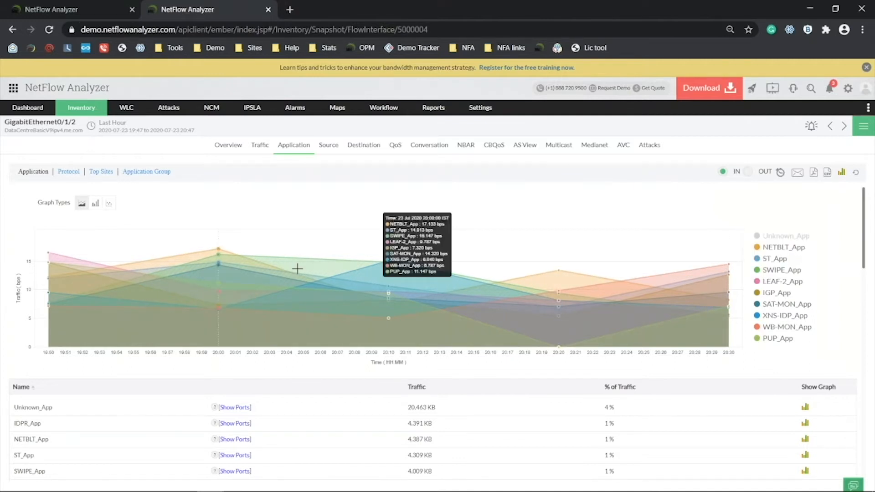
pyautogui.click(31, 439)
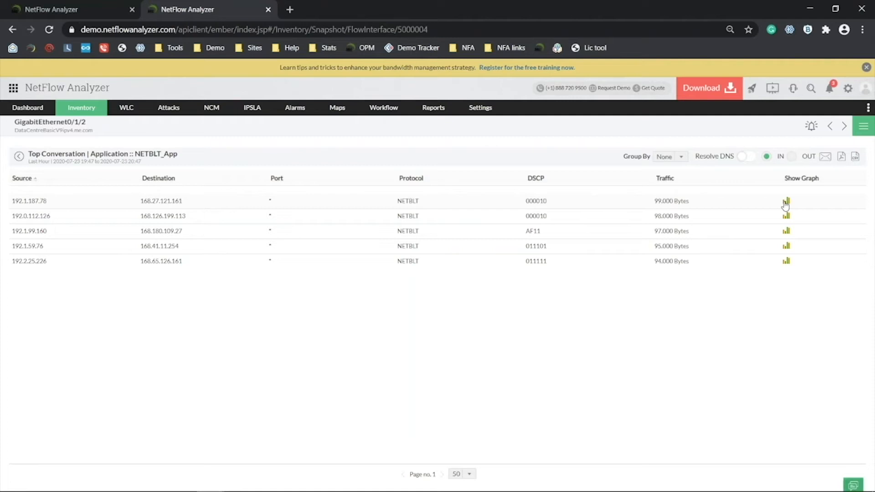
# Advance the slideshow to Top talkers, then open Ciscorouter.ITOM's Conversation report in the first tab.
pyautogui.hotkey('alt', 'Tab')
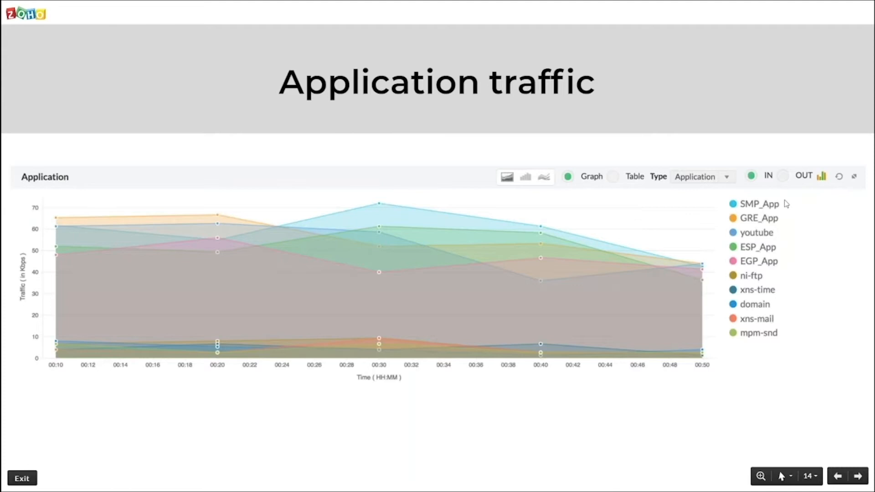
pyautogui.press('Right')
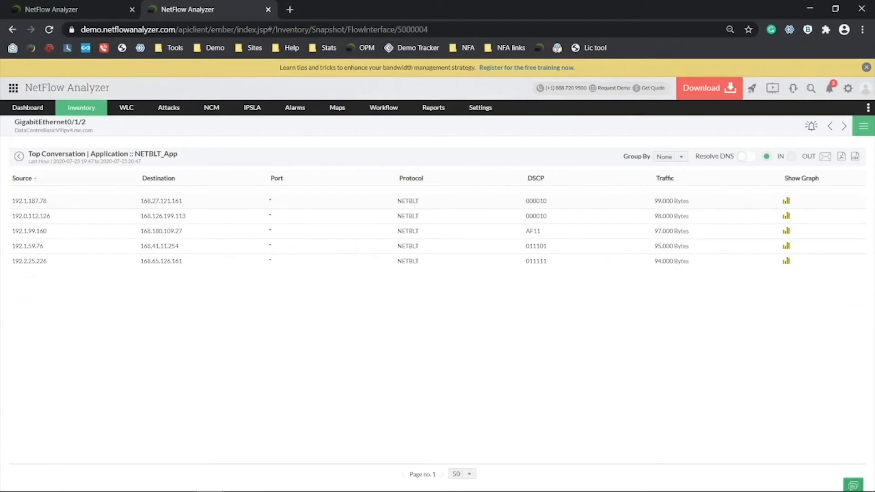
pyautogui.hotkey('ctrl', 'Tab')
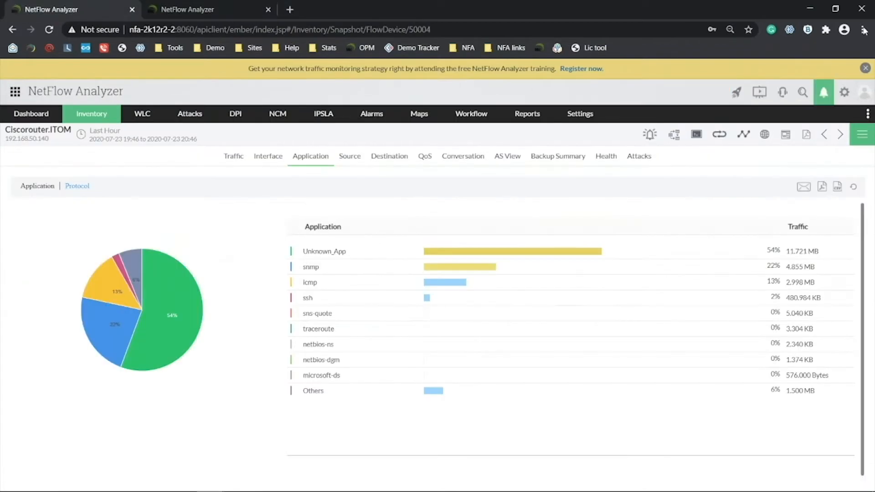
pyautogui.click(468, 160)
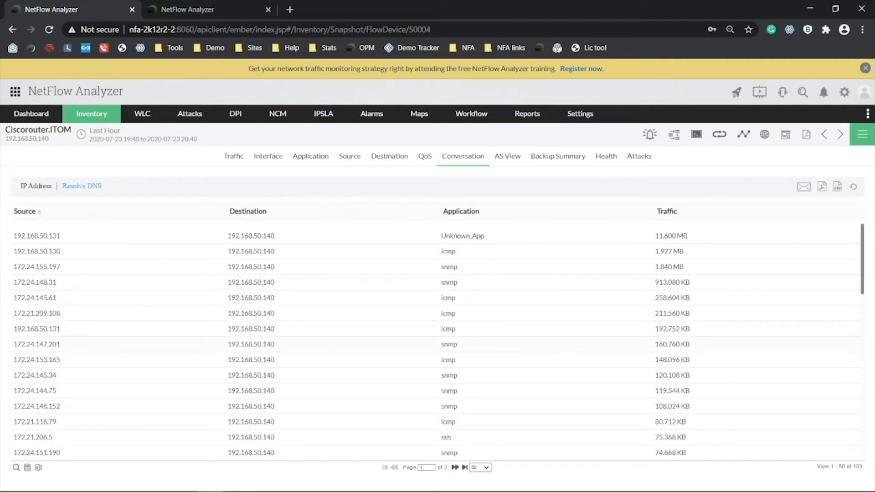
# In the second tab, go back to GigabitEthernet0/1/2's Application view and open its Conversation report.
pyautogui.scroll(-10, 37, 258)
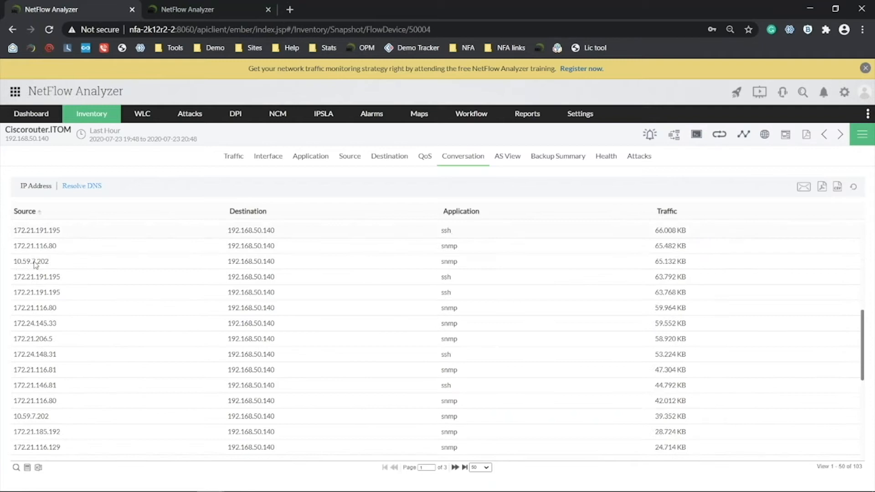
pyautogui.scroll(10, 36, 268)
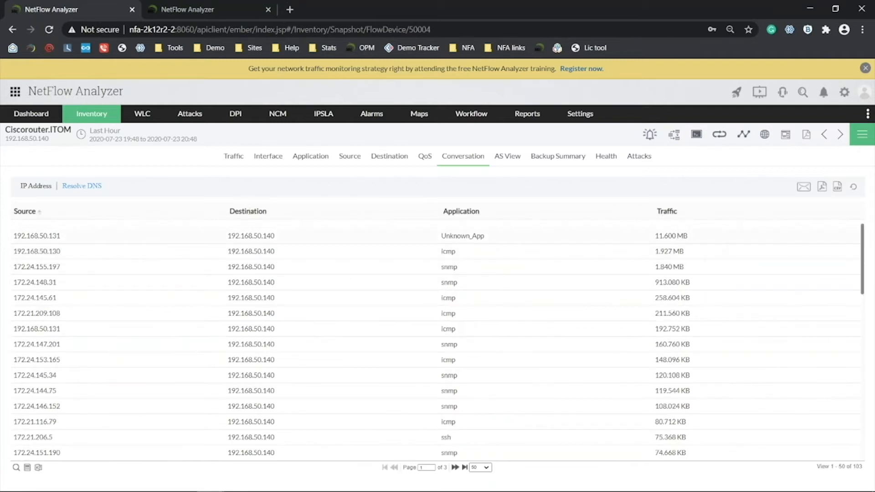
pyautogui.click(228, 5)
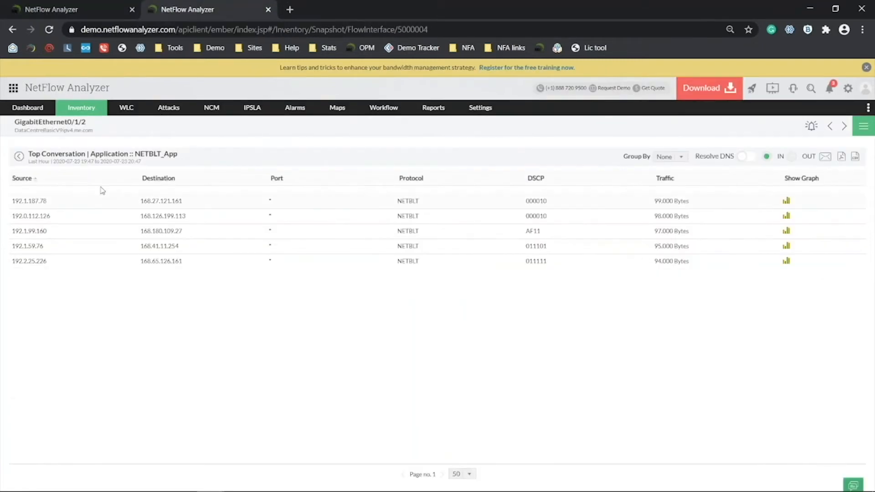
pyautogui.click(22, 157)
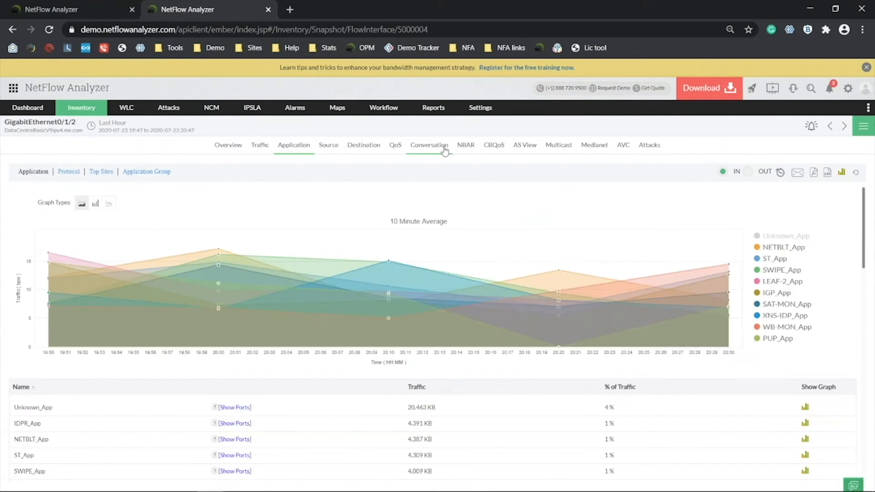
pyautogui.click(430, 145)
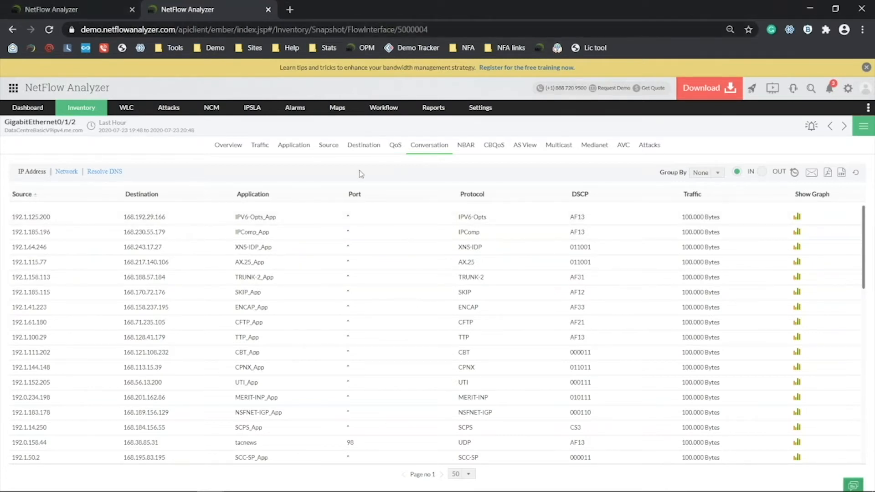
# Show GigabitEthernet0/1/2's Source traffic, compare briefly with the router tab, then group it by Geolocation.
pyautogui.click(328, 145)
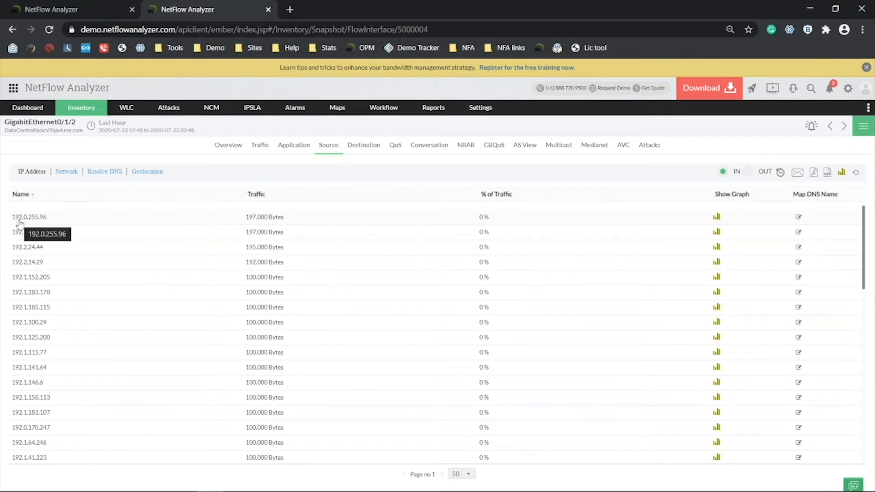
pyautogui.click(64, 9)
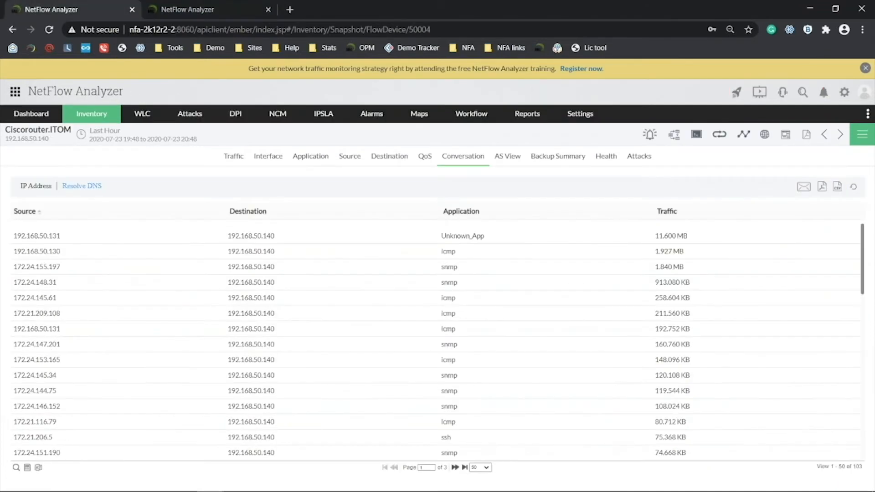
pyautogui.click(197, 5)
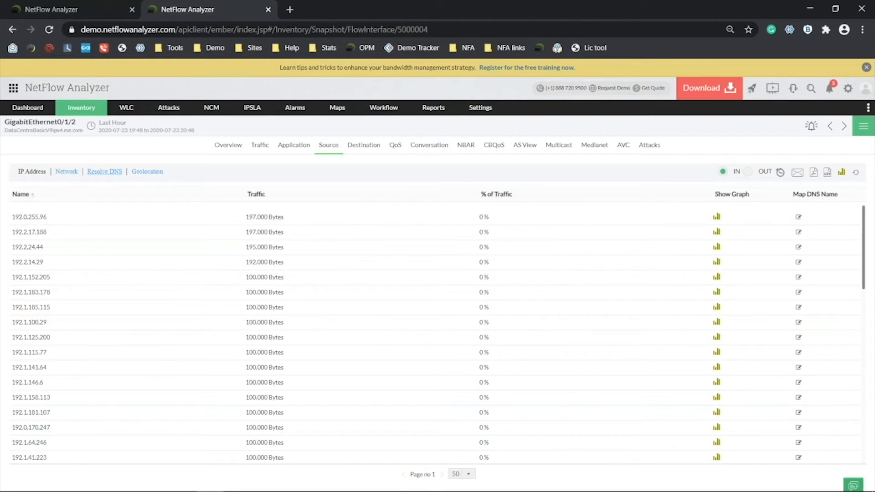
pyautogui.click(138, 172)
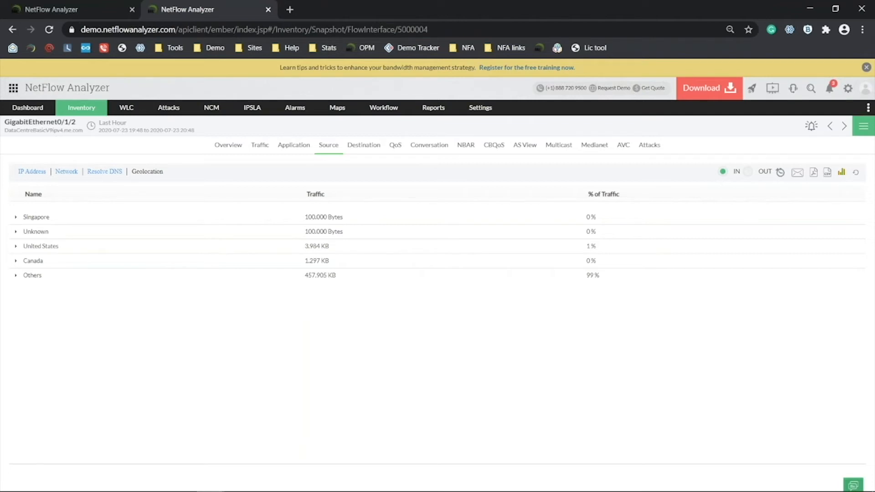
pyautogui.hotkey('alt', 'Tab')
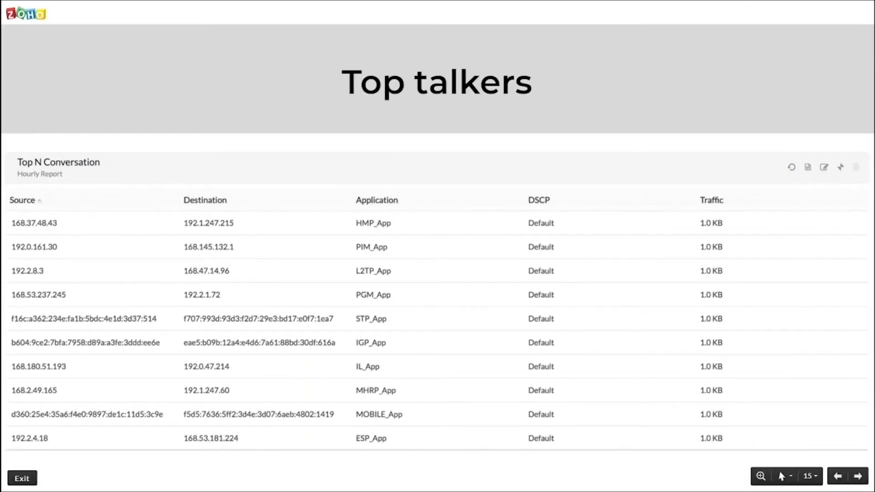
# Advance the Zoho Show slideshow past the Top talkers slide.
pyautogui.press('Right')
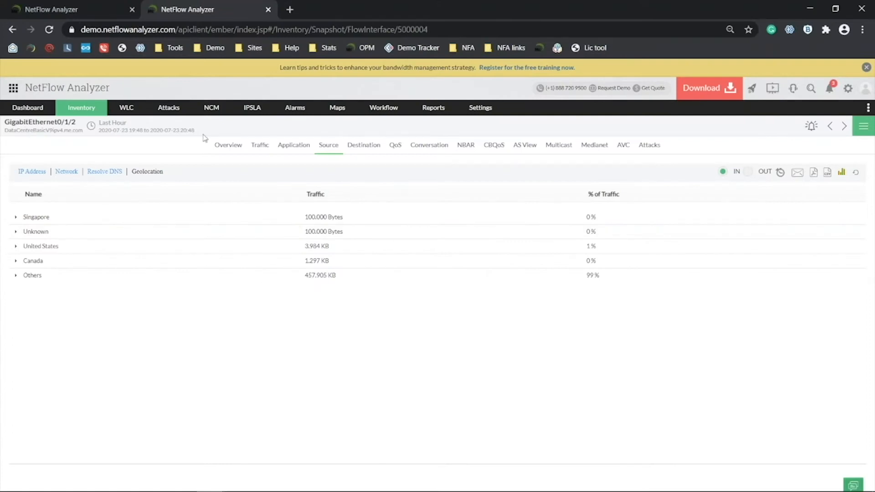
# View the interface Overview gauges, then Ciscorouter.ITOM's Device Traffic graph (99.434 Kbps max, 24.301 MB volume).
pyautogui.click(230, 148)
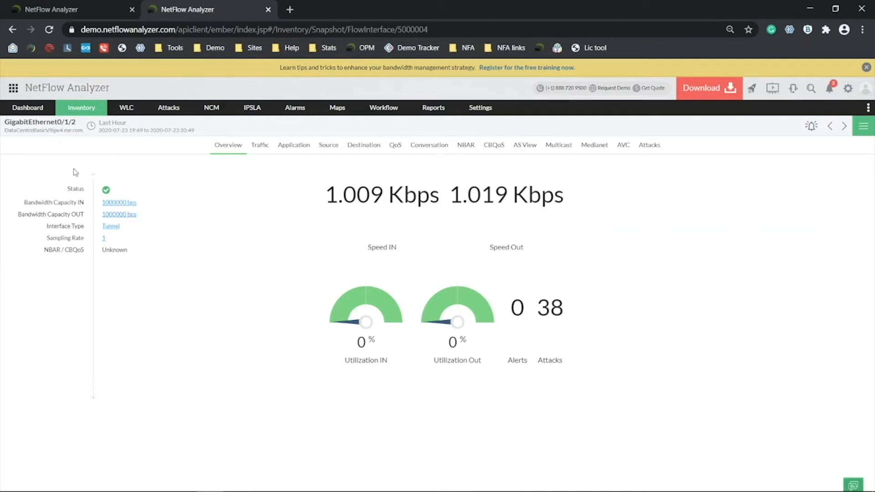
pyautogui.moveTo(67, 108)
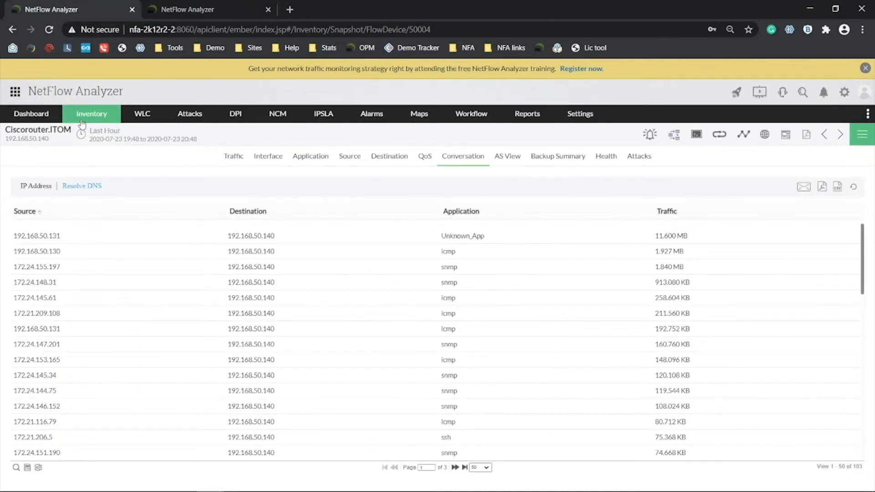
pyautogui.click(242, 157)
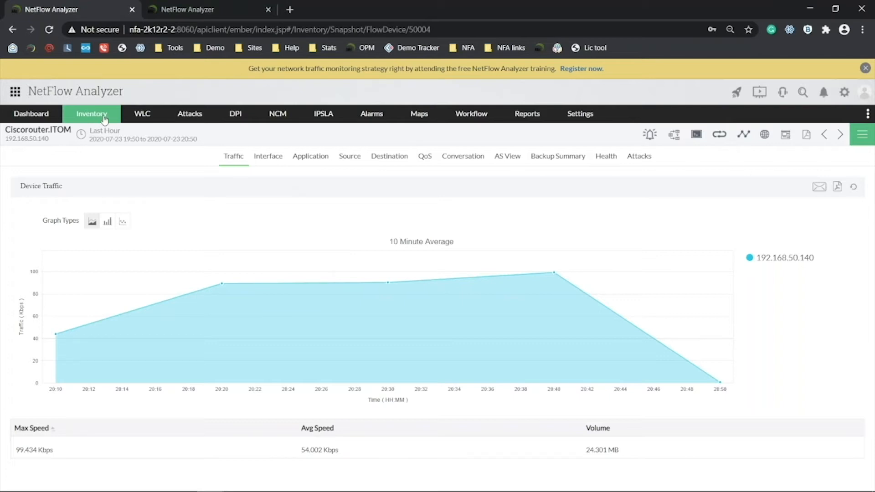
pyautogui.moveTo(105, 119)
pyautogui.moveTo(98, 141)
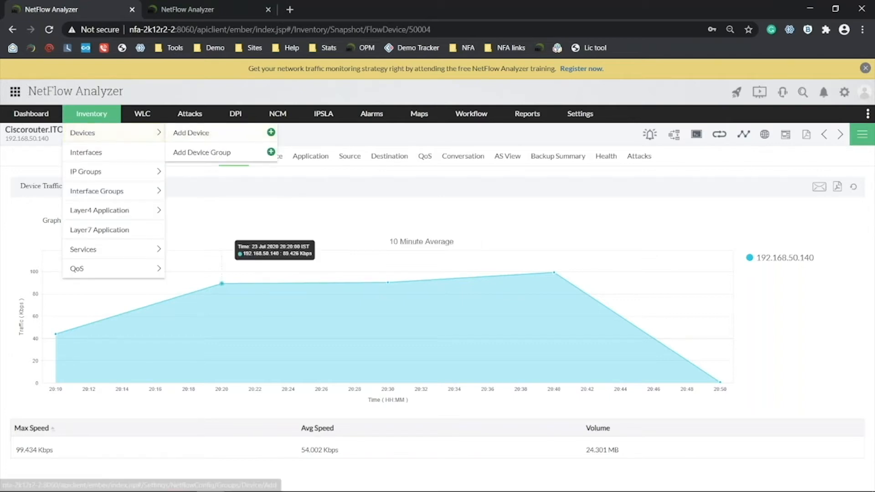
pyautogui.moveTo(31, 113)
pyautogui.moveTo(76, 134)
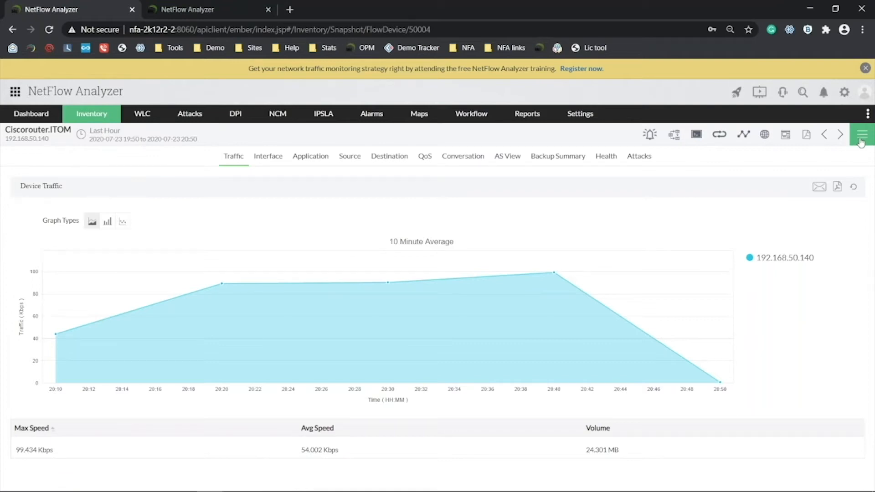
# Associate the Snmp (Public/Private) credential with Ciscorouter.ITOM using Test and Associate, and acknowledge success.
pyautogui.click(861, 143)
pyautogui.click(744, 261)
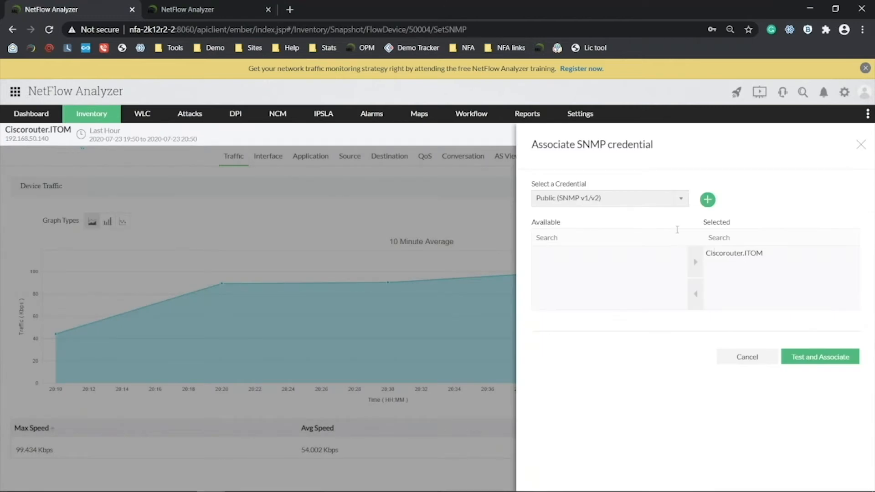
pyautogui.click(622, 203)
pyautogui.click(570, 231)
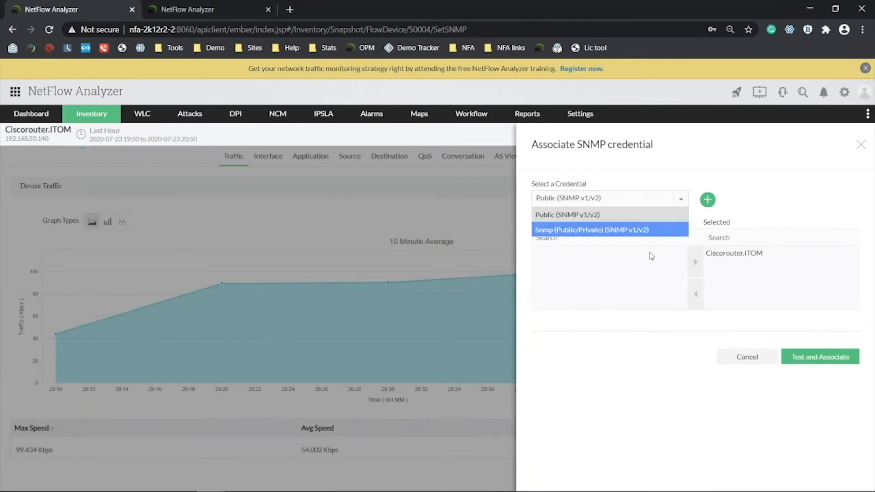
pyautogui.click(814, 364)
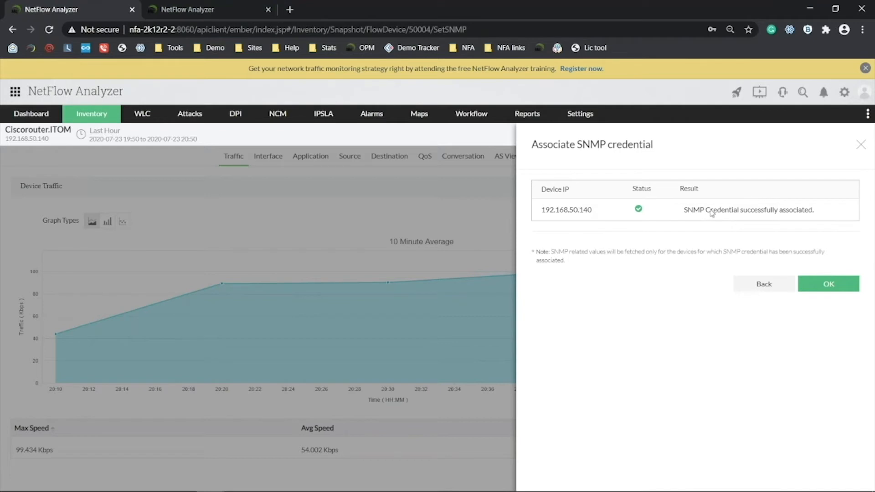
pyautogui.click(827, 284)
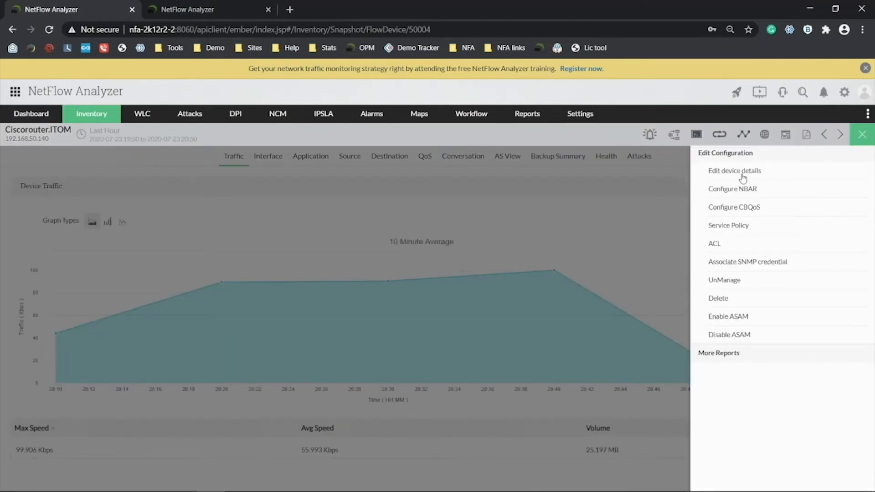
# Edit Ciscorouter.ITOM's details to fetch its name from the router with IfName default, and save.
pyautogui.click(743, 176)
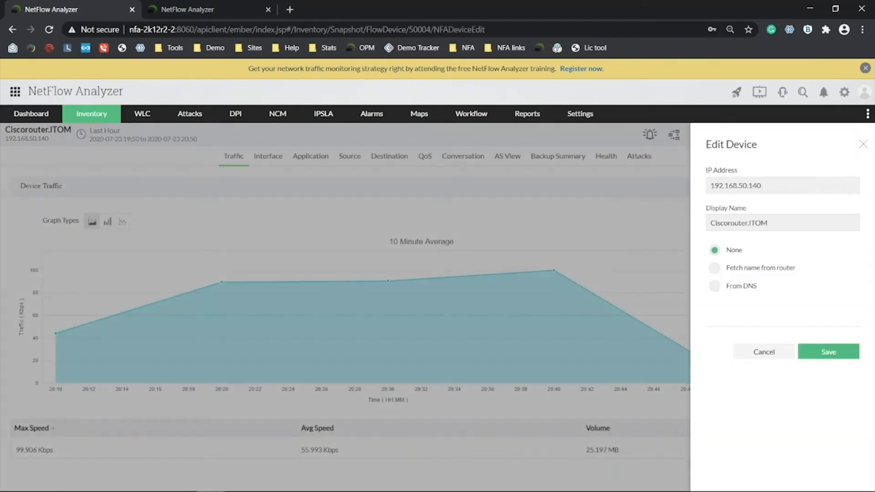
pyautogui.click(776, 270)
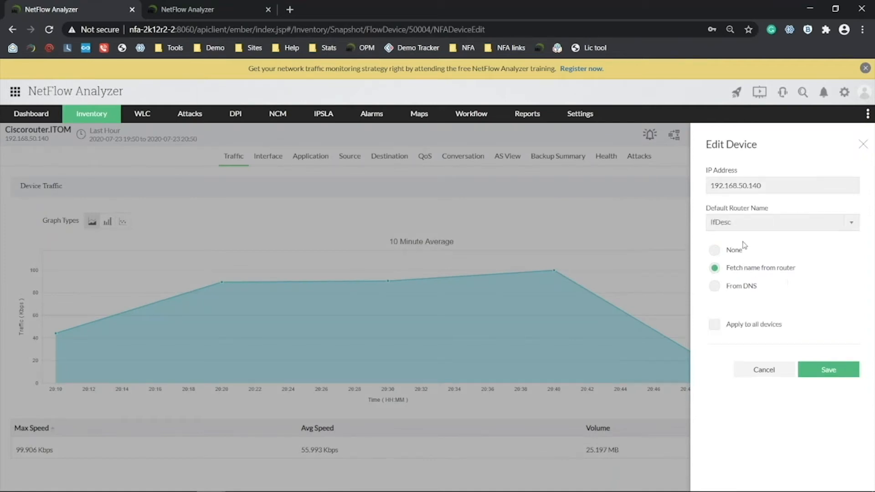
pyautogui.click(761, 224)
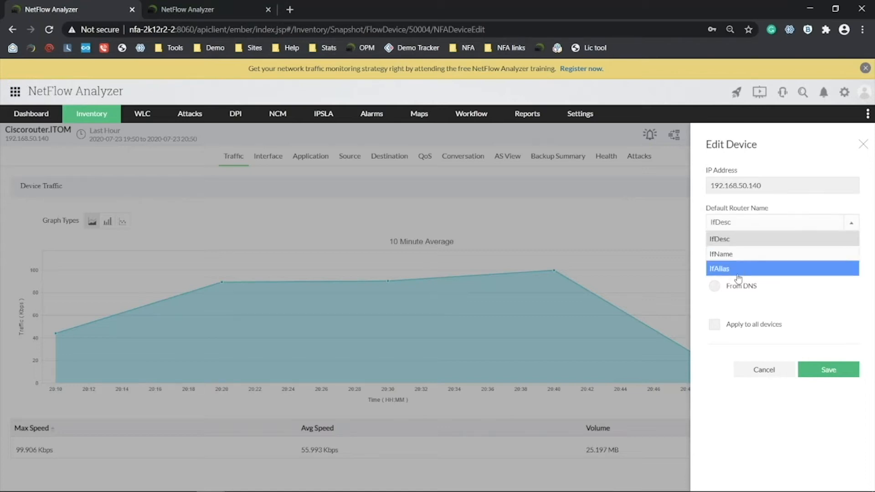
pyautogui.click(750, 254)
pyautogui.click(816, 368)
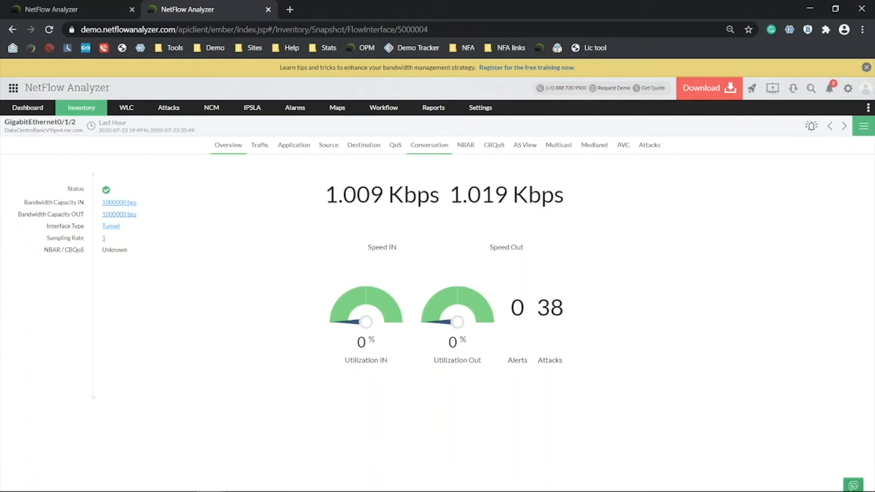
pyautogui.moveTo(471, 118)
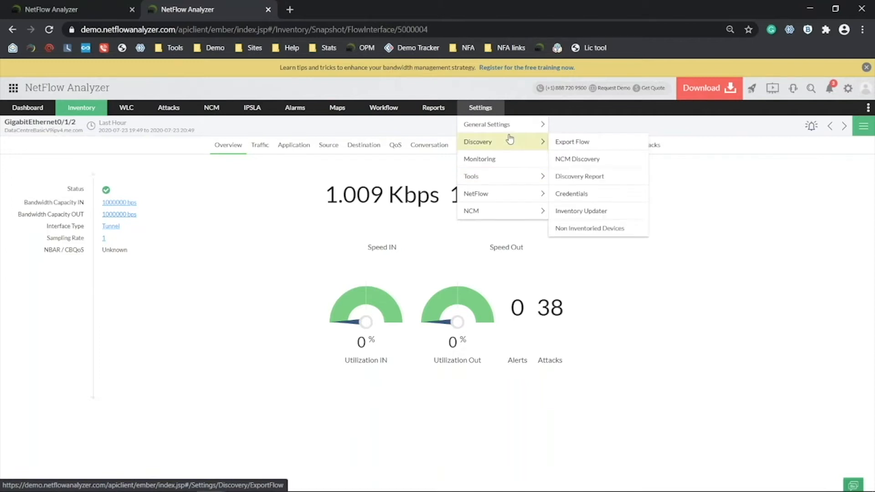
pyautogui.moveTo(535, 145)
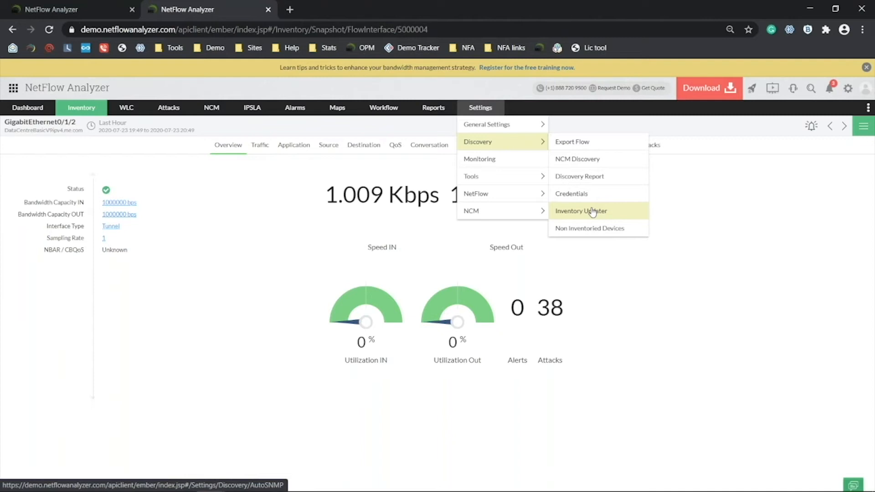
pyautogui.hotkey('alt', 'Tab')
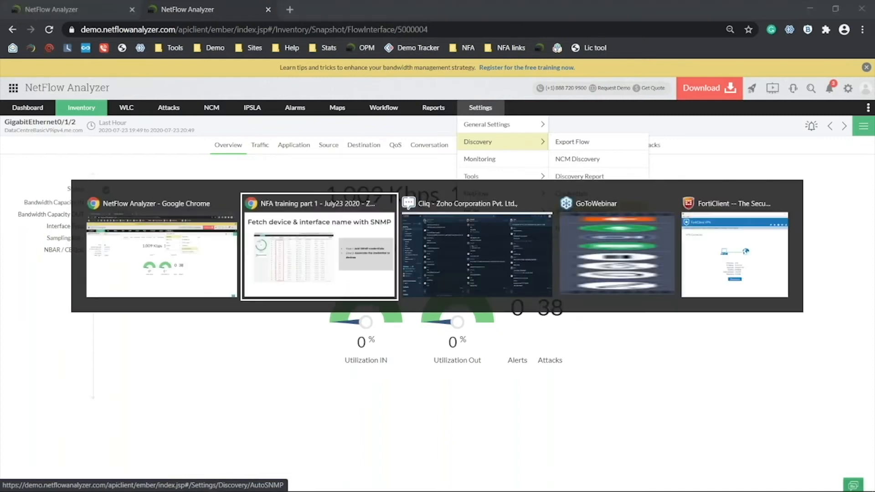
# Advance the slideshow to the Medianet traffic monitoring slide, then return to NetFlow Analyzer.
pyautogui.press('Right')
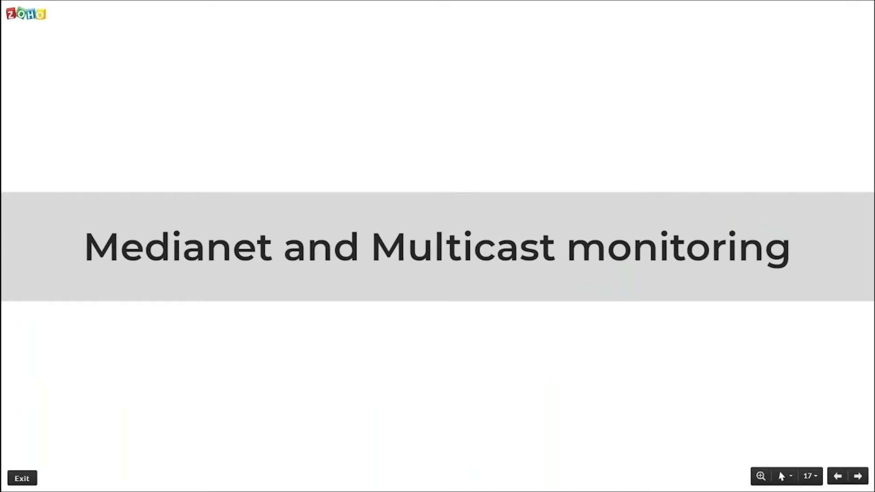
pyautogui.press('Right')
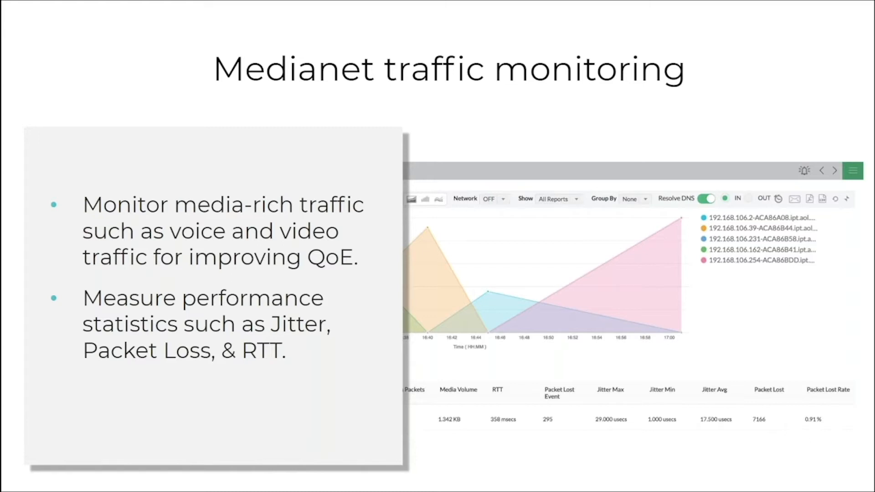
pyautogui.hotkey('alt', 'Tab')
# From the Inventory interfaces list, open MediaGigabitEthernet0/1 and display its Medianet traffic report.
pyautogui.moveTo(91, 112)
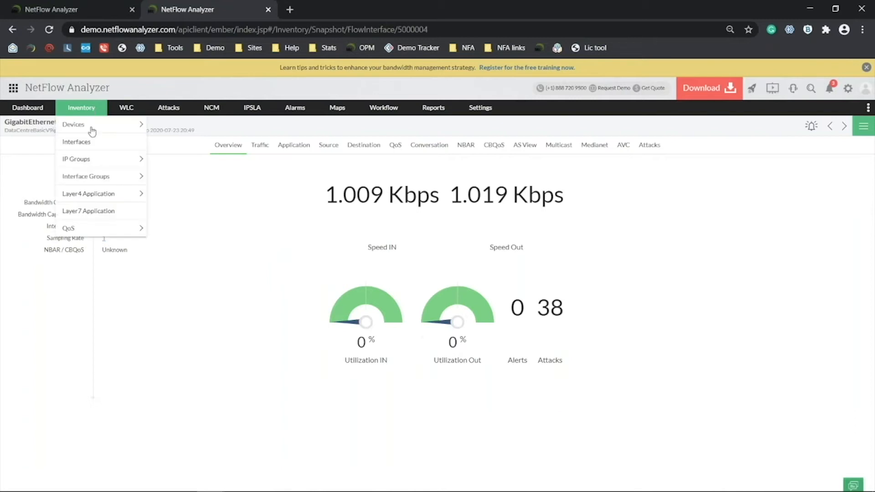
pyautogui.click(90, 147)
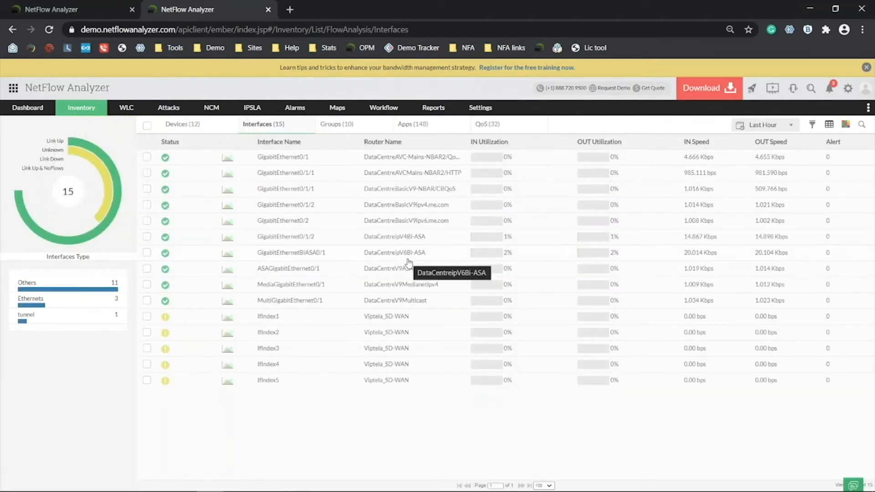
pyautogui.click(367, 285)
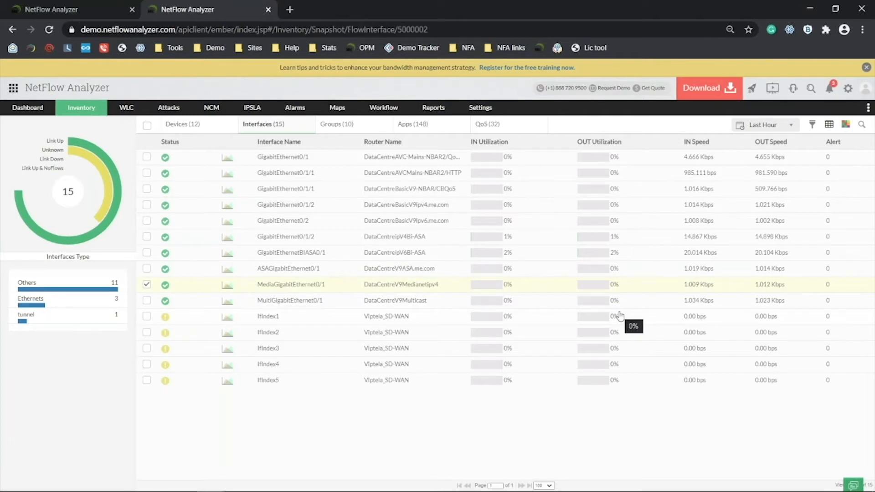
pyautogui.click(592, 146)
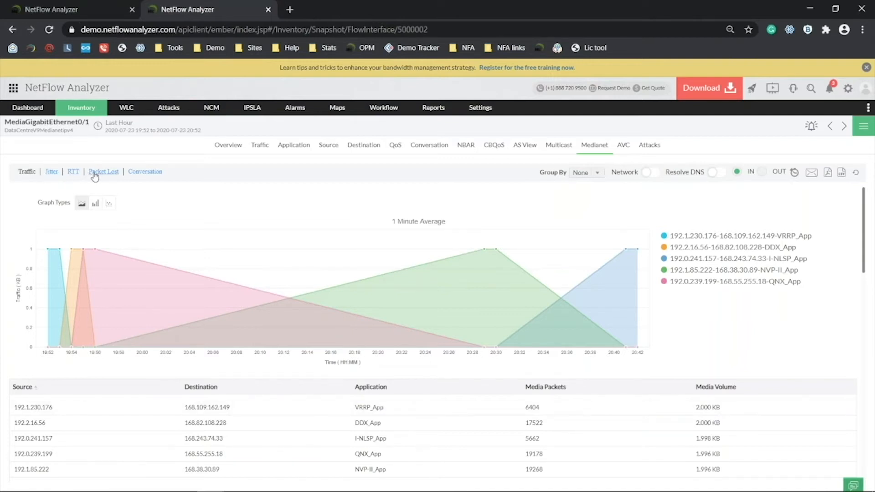
# Show the Medianet conversation table of RTT, jitter and packet loss, then switch to the slideshow.
pyautogui.click(145, 172)
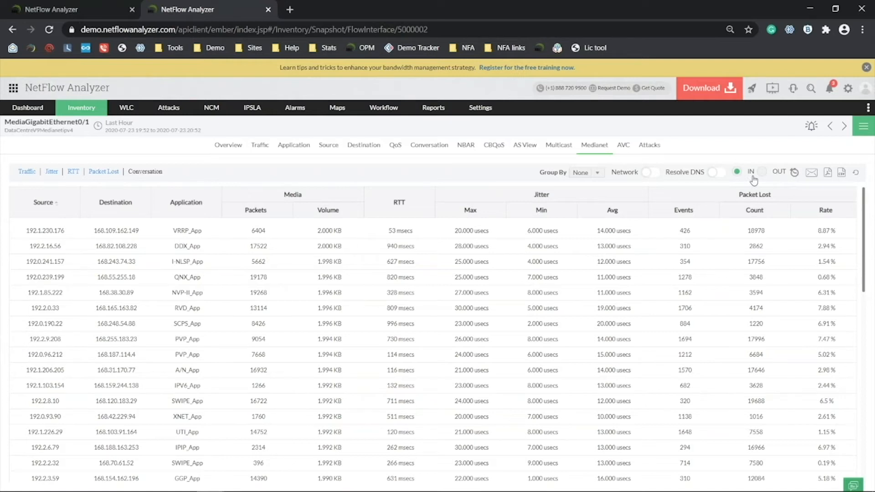
pyautogui.hotkey('alt', 'Tab')
# Review MultiGigabitEthernet0/1's Multicast report, toggling the traffic series off and on, then advance to the IPSLA Monitoring slide.
pyautogui.click(844, 127)
pyautogui.click(562, 149)
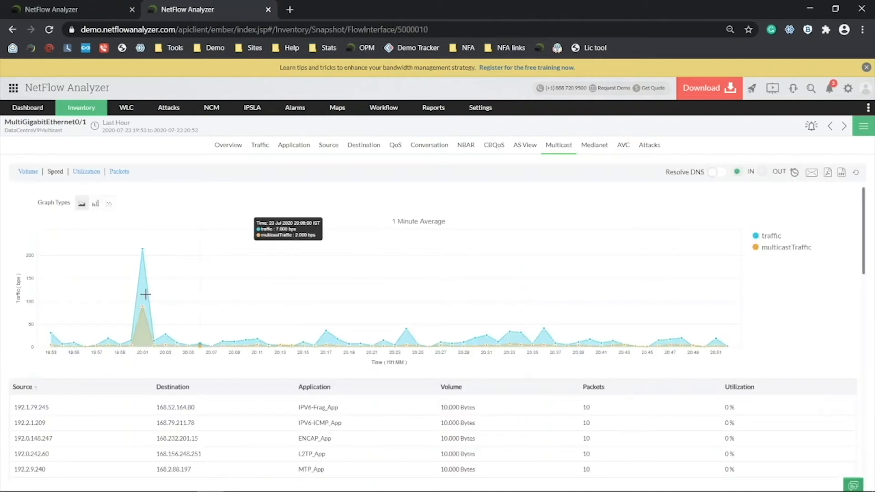
pyautogui.click(774, 237)
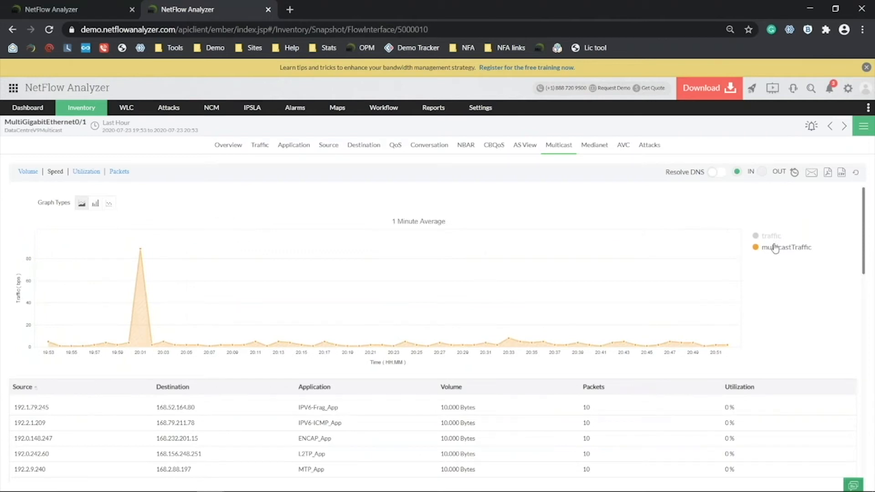
pyautogui.click(775, 236)
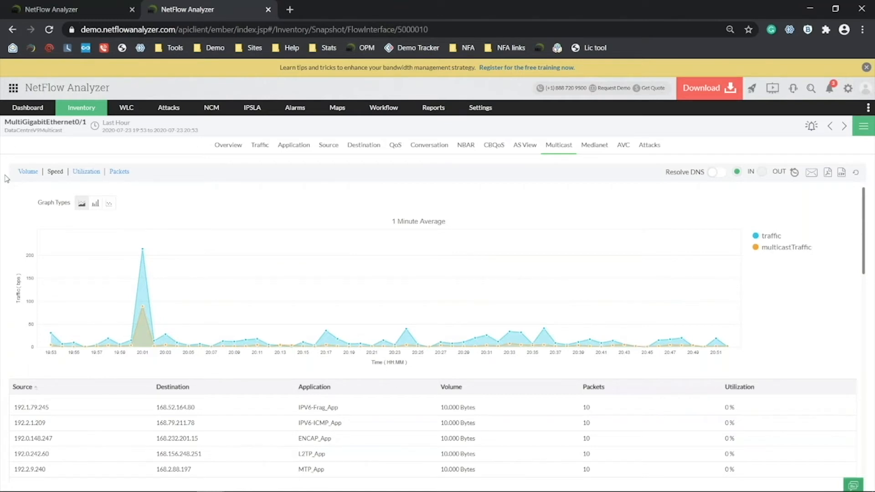
pyautogui.scroll(-4, 98, 360)
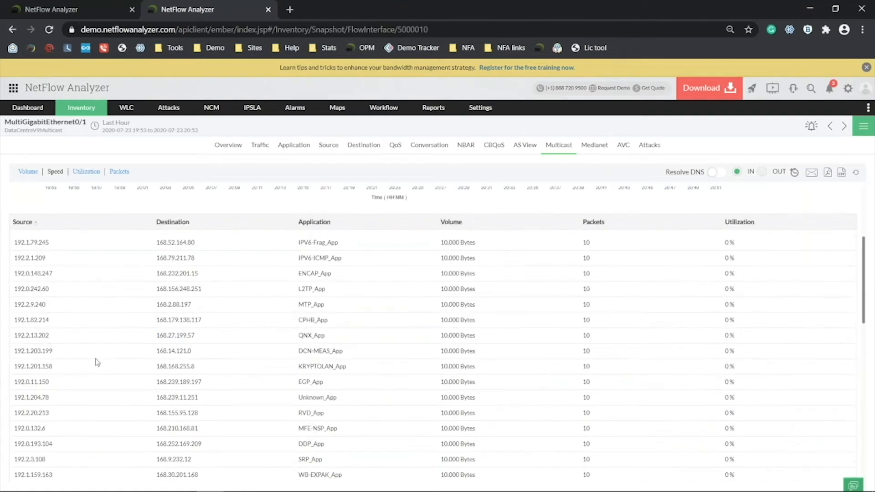
pyautogui.scroll(4, 176, 318)
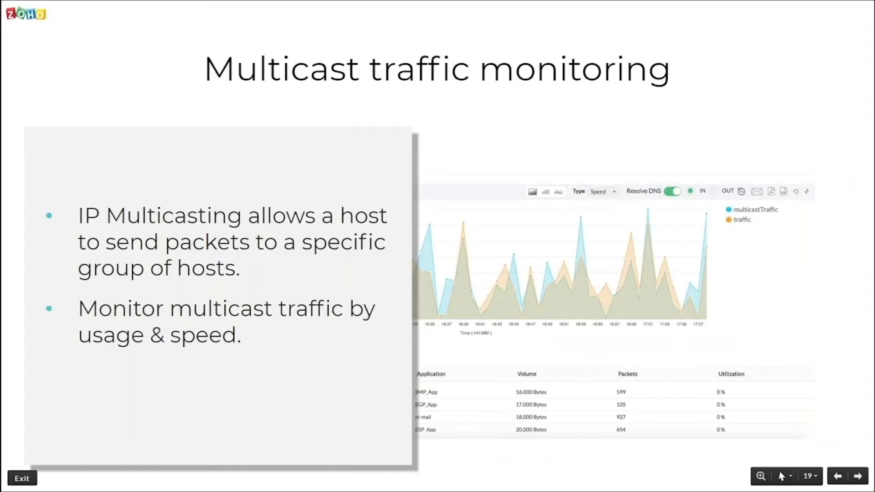
pyautogui.press('Right')
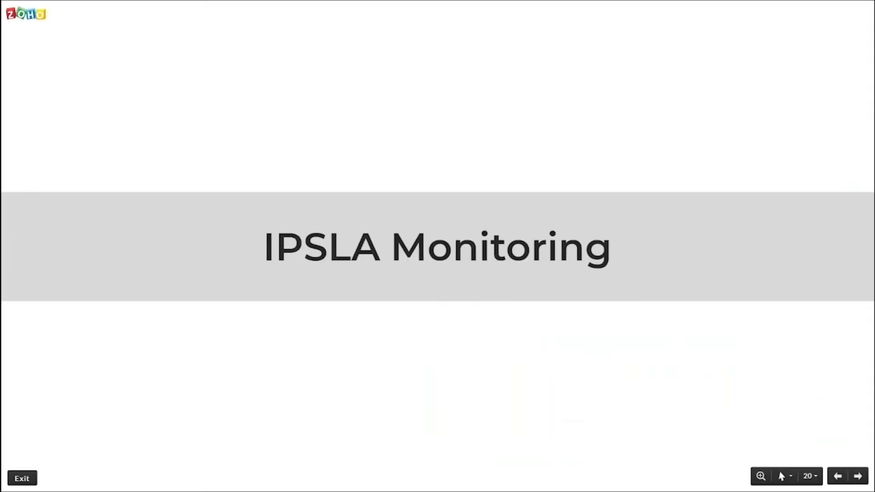
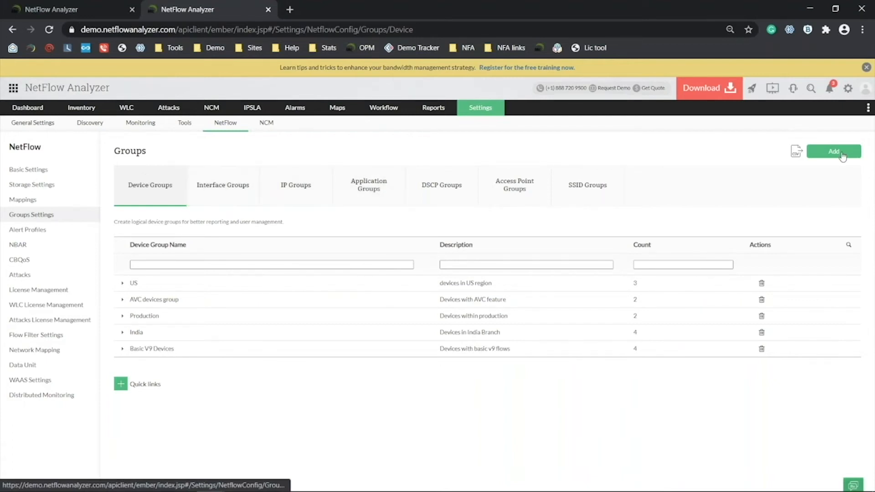
# Go from Interface Groups to the IP Groups list showing HR, India to US and Mail Sites.
pyautogui.click(205, 188)
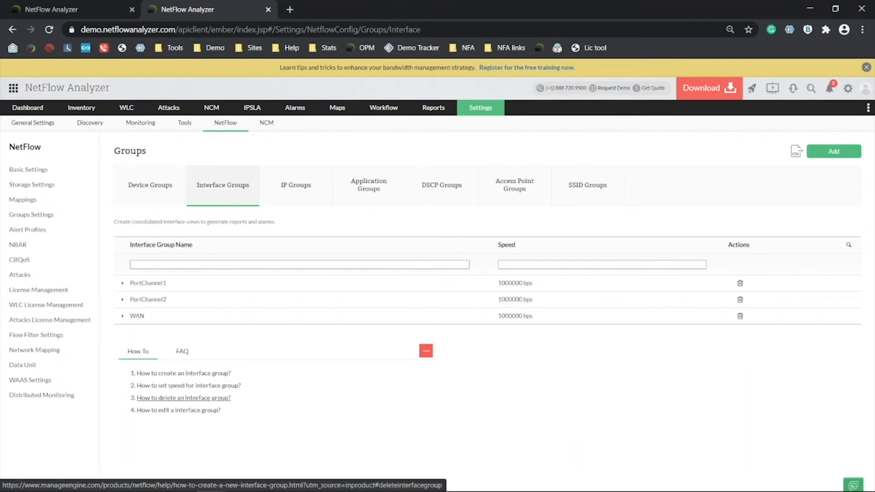
pyautogui.click(301, 201)
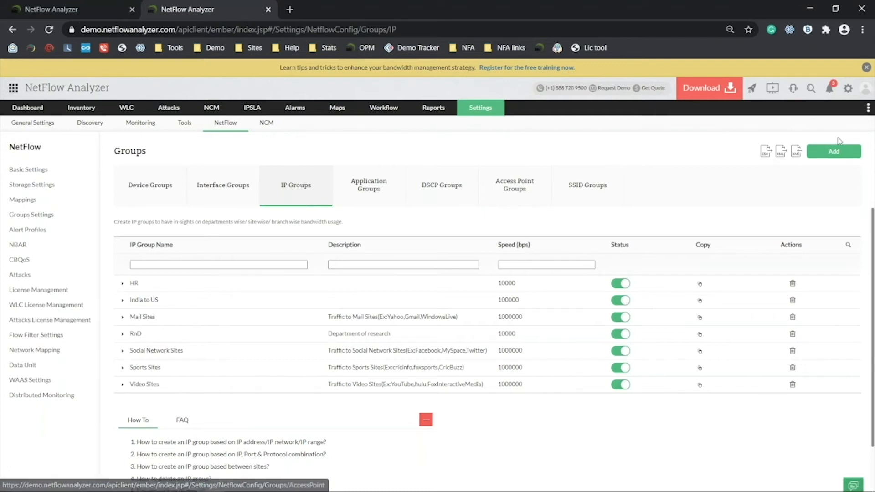
# Add a new IP group, try IP Network then IP Range criteria, and choose Between Sites.
pyautogui.click(838, 155)
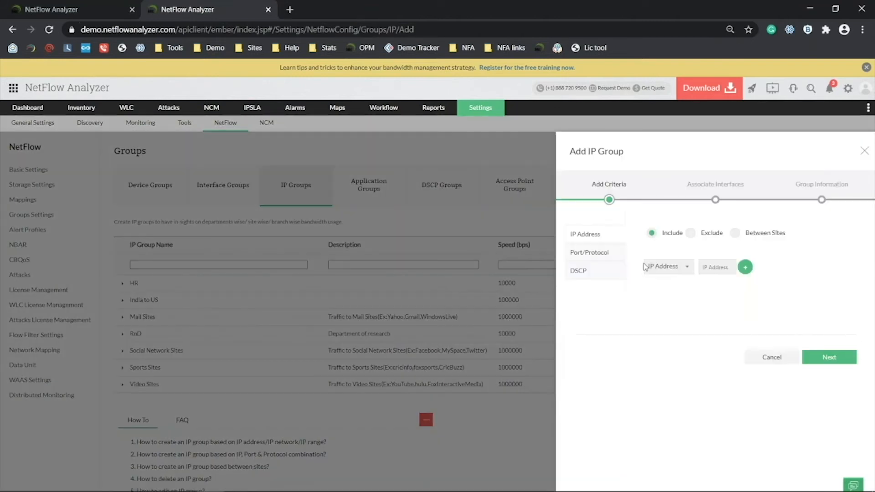
pyautogui.click(669, 267)
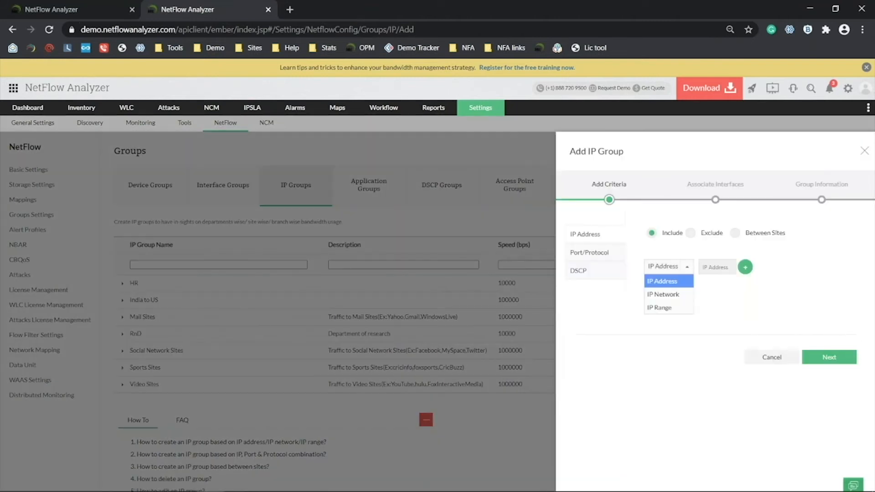
pyautogui.click(670, 294)
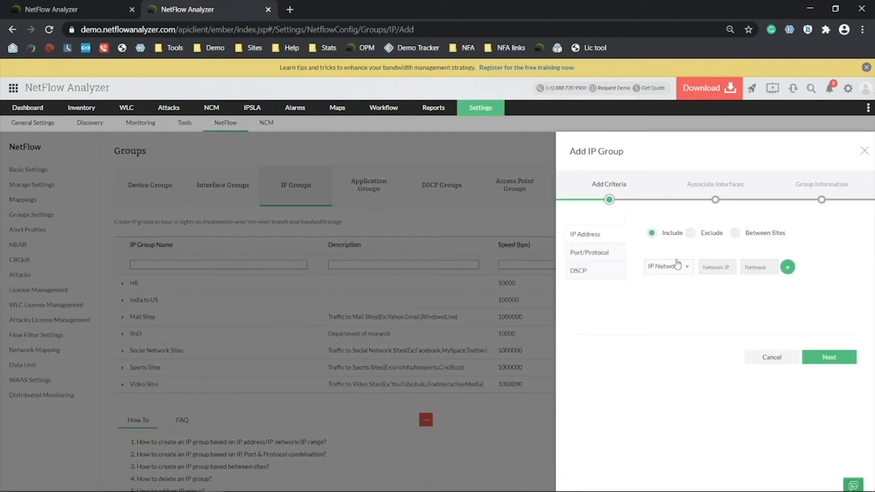
pyautogui.click(675, 266)
pyautogui.click(676, 308)
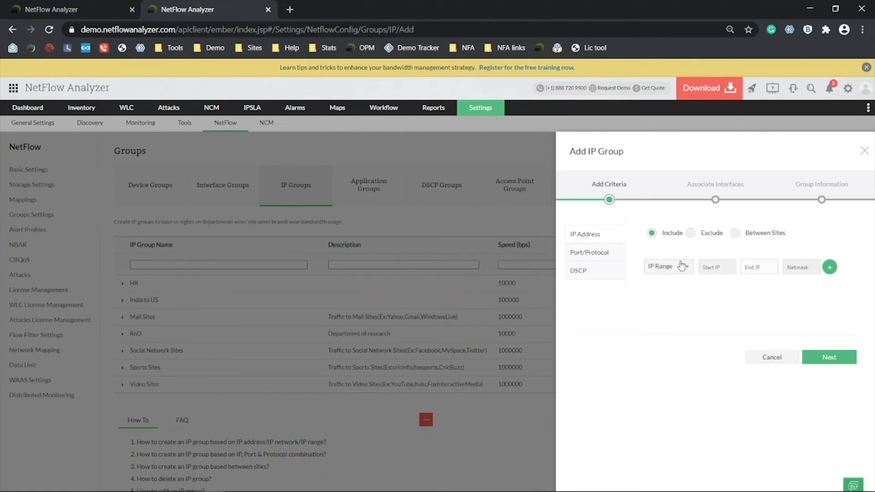
pyautogui.click(735, 233)
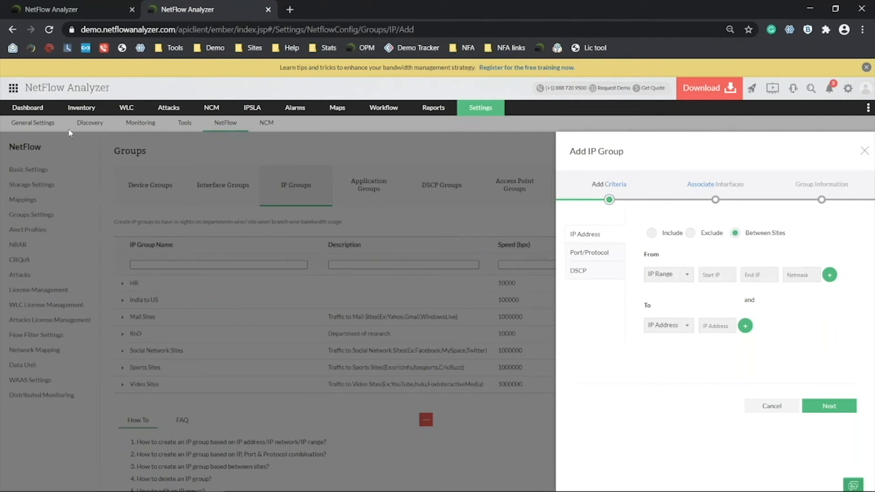
# Open the HR group's snapshot from the Inventory IP Groups list.
pyautogui.click(80, 113)
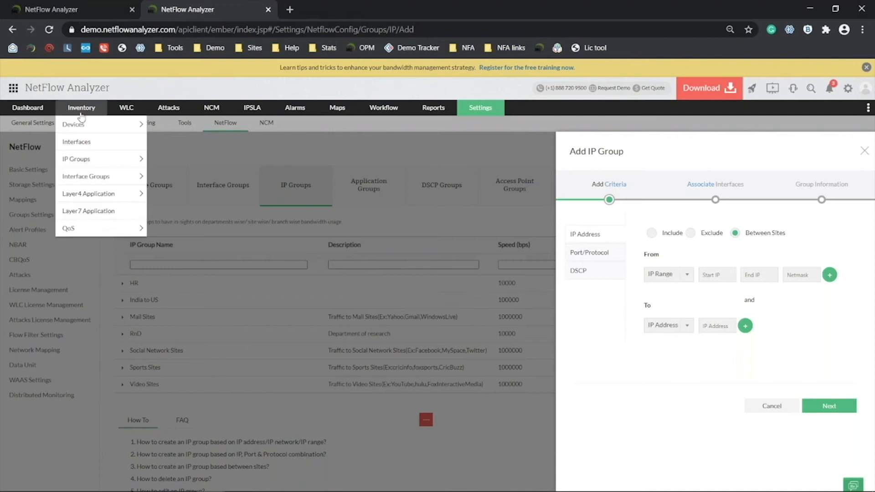
pyautogui.click(77, 160)
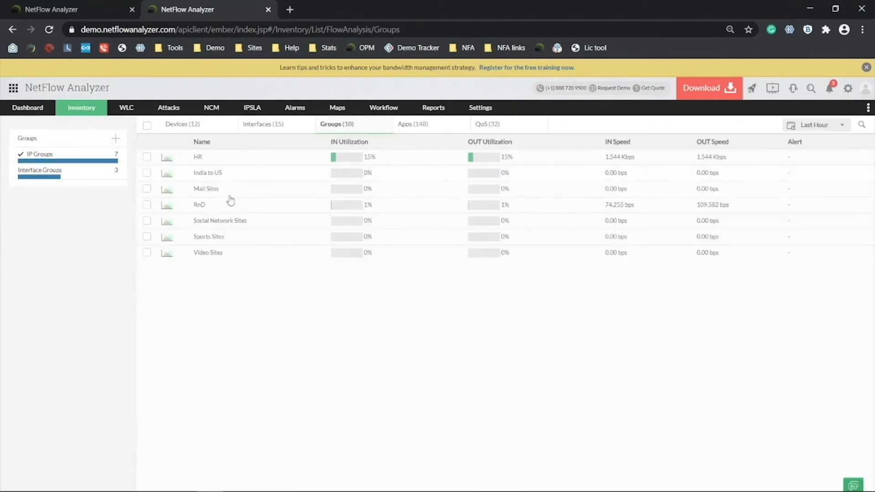
pyautogui.click(211, 162)
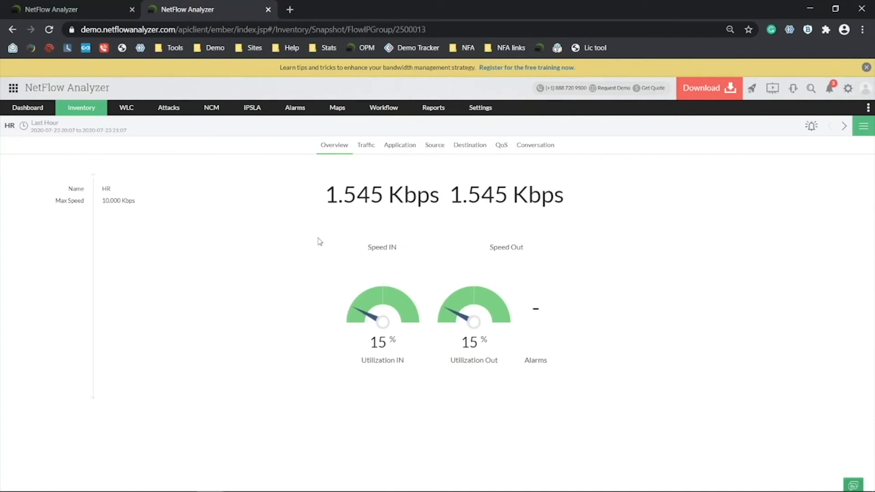
# View HR's traffic, then its applications with Unknown_App hidden, then its conversations.
pyautogui.click(366, 146)
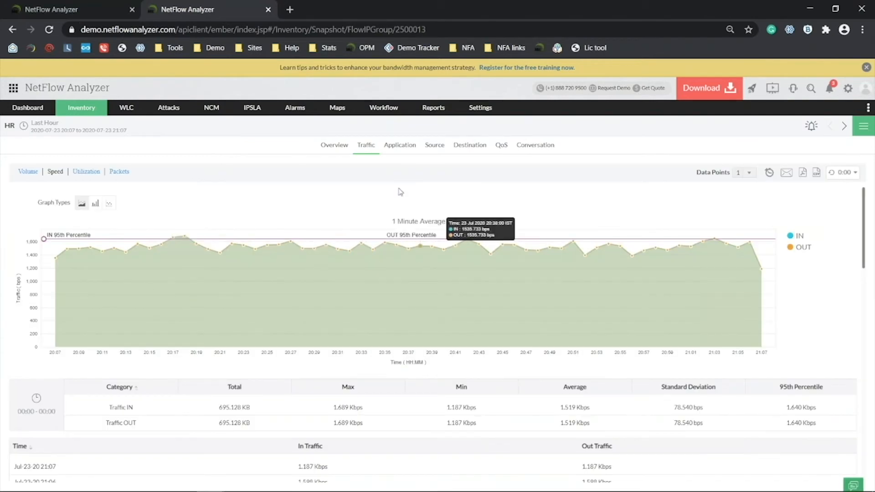
pyautogui.click(401, 149)
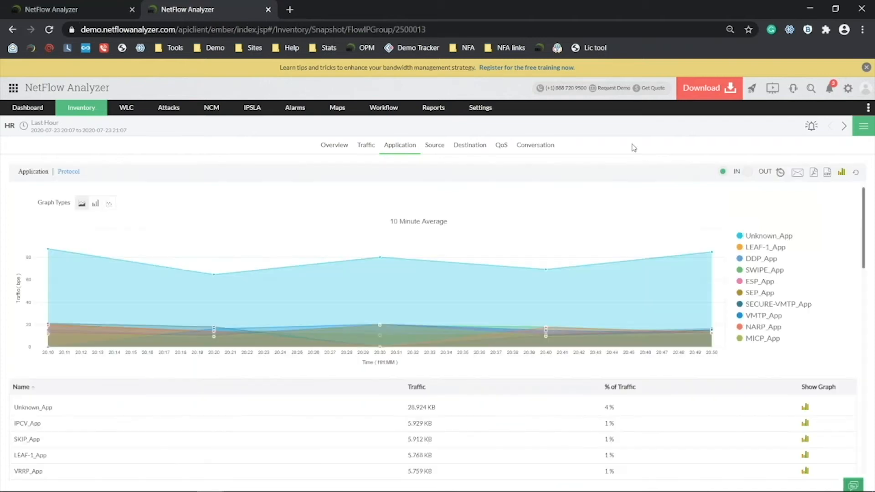
pyautogui.click(775, 236)
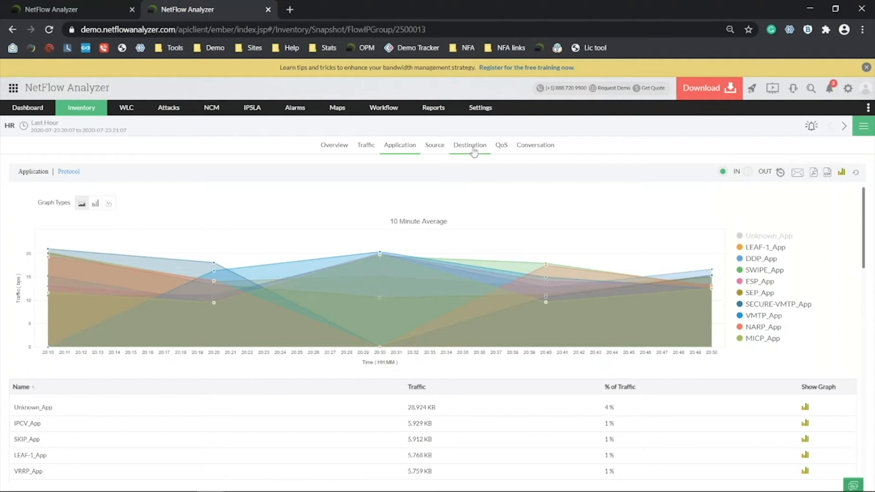
pyautogui.click(536, 147)
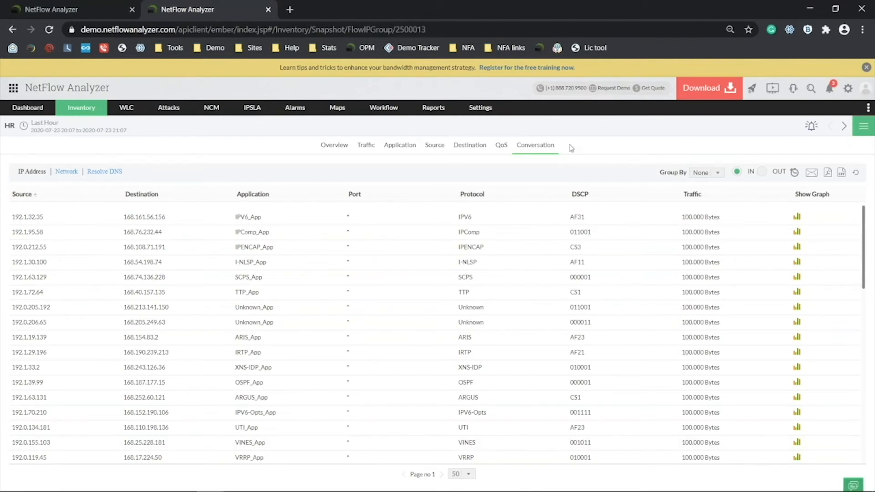
# Present slide 31 on custom application monitoring, reveal its mapping steps, and return to the browser.
pyautogui.hotkey('alt', 'Tab')
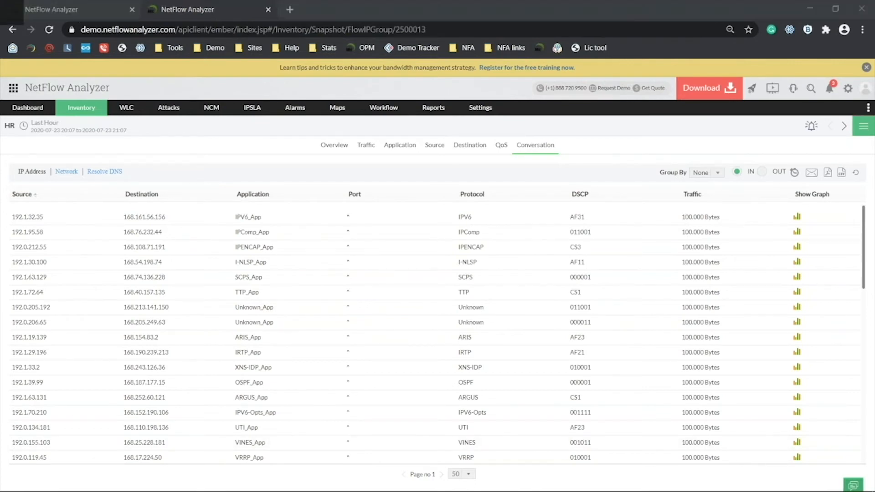
pyautogui.press('Right')
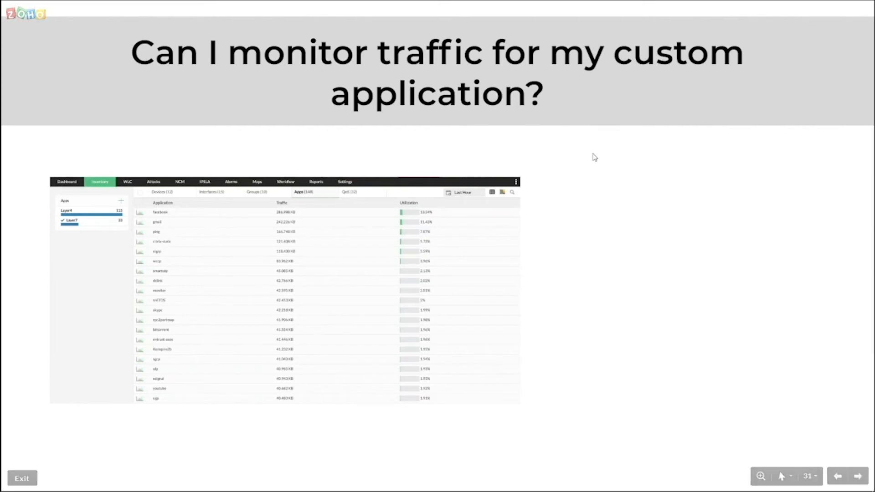
pyautogui.press('Right')
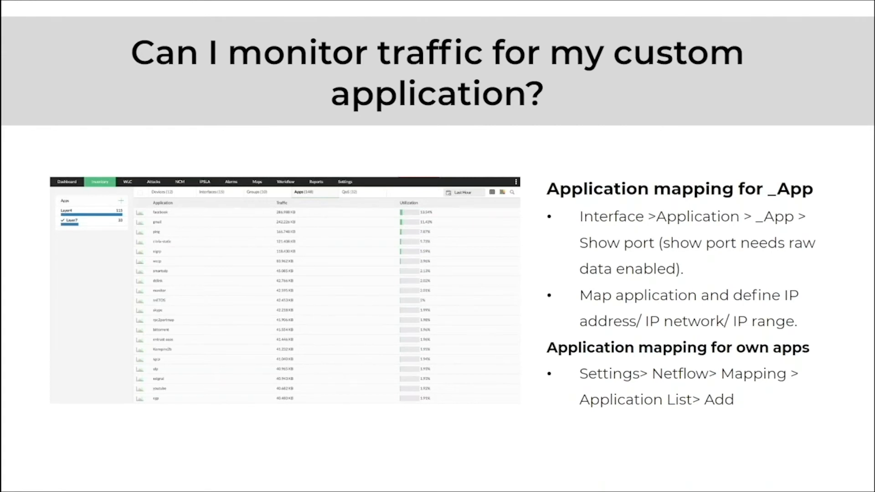
pyautogui.hotkey('alt', 'Tab')
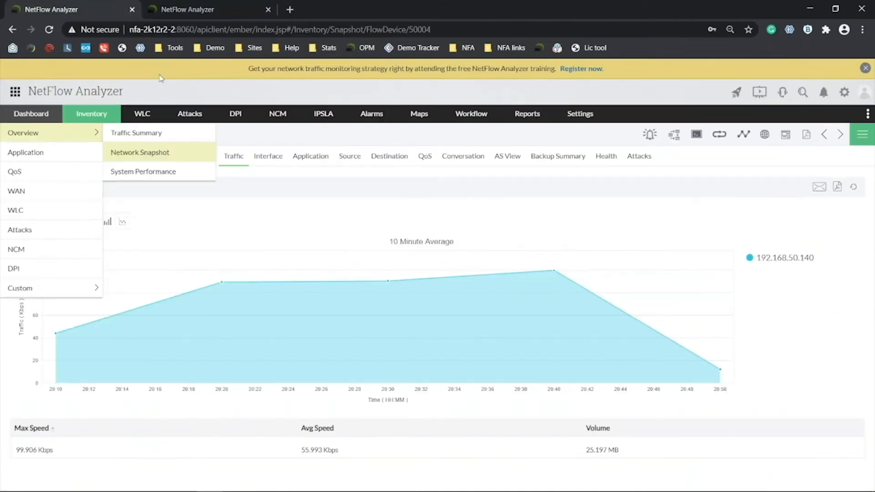
# Open Settings > NetFlow > Mappings and browse the Application list of ports and protocols.
pyautogui.moveTo(578, 118)
pyautogui.moveTo(611, 211)
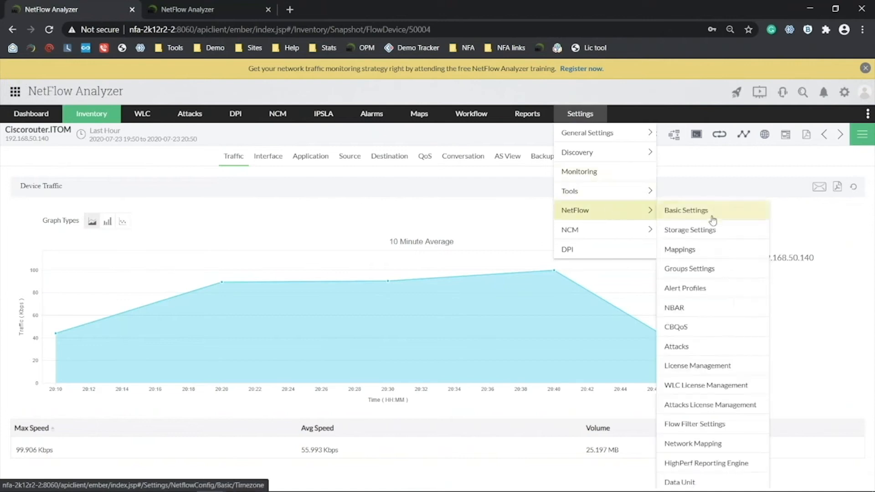
pyautogui.click(706, 253)
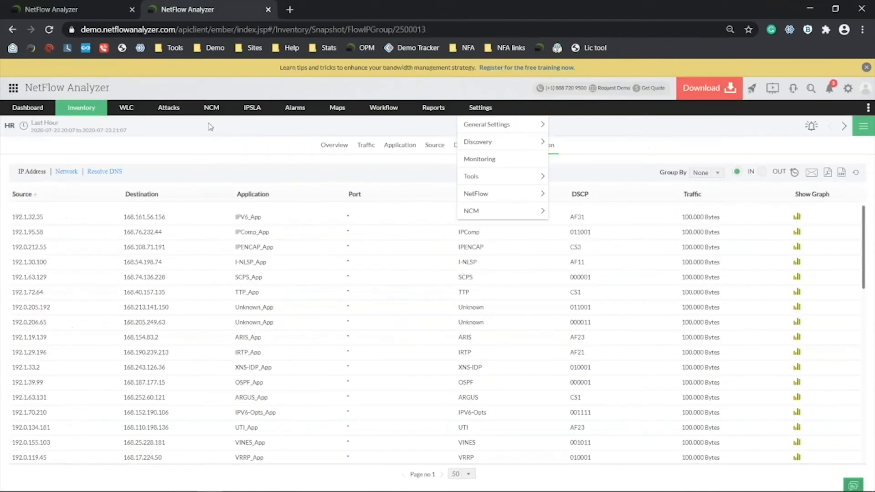
pyautogui.moveTo(81, 107)
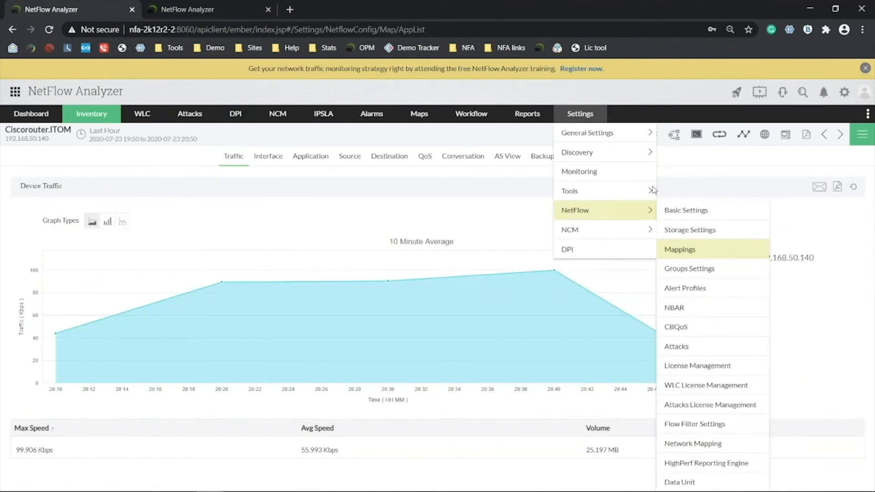
pyautogui.moveTo(653, 191)
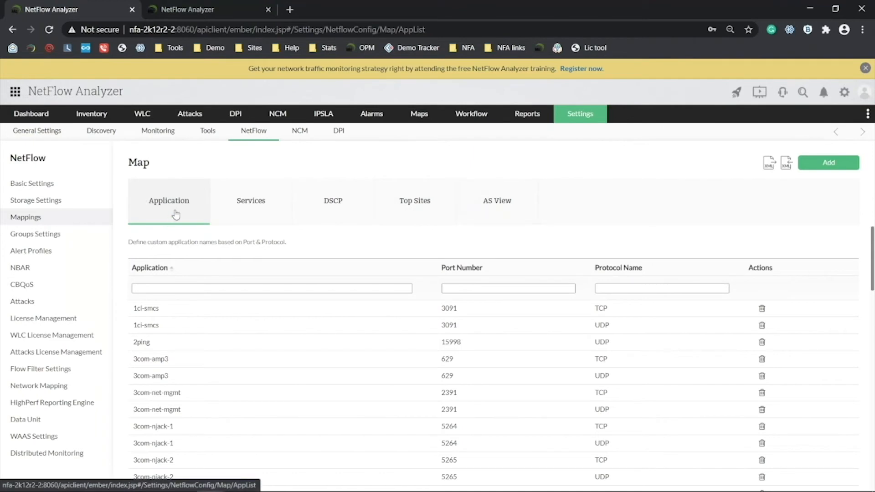
pyautogui.scroll(-15, 772, 315)
pyautogui.scroll(3, 773, 345)
pyautogui.scroll(5, 855, 428)
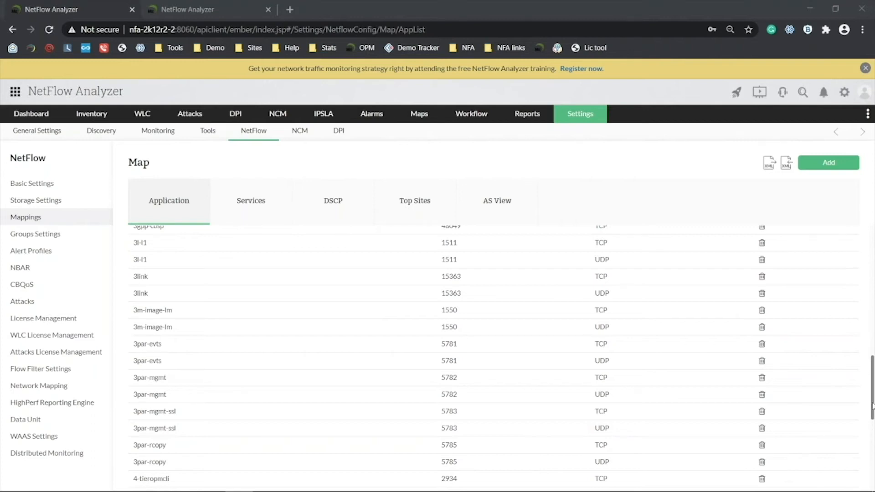
pyautogui.moveTo(873, 406); pyautogui.dragTo(872, 452)
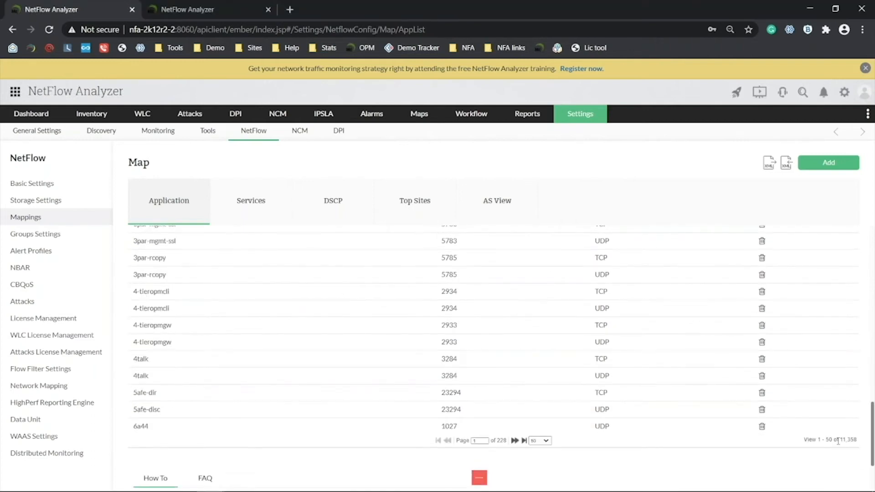
pyautogui.scroll(6, 645, 330)
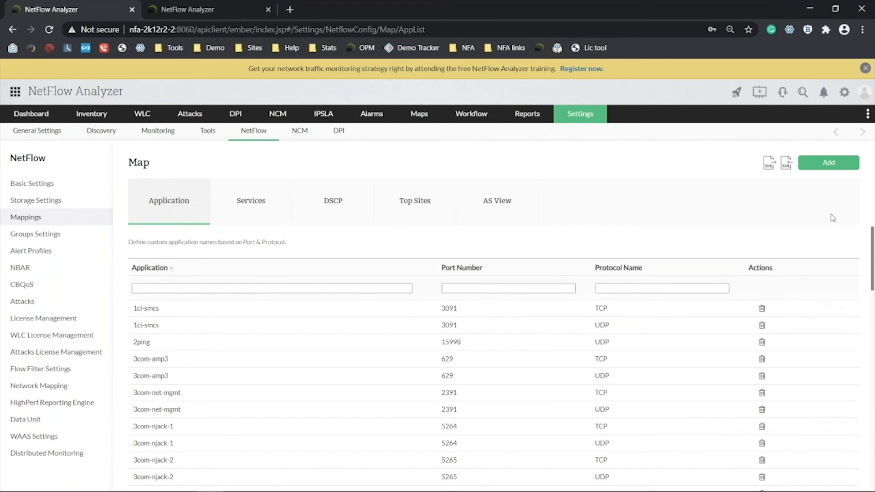
# Start a new application mapping, look at the Protocol choices, then cancel without saving.
pyautogui.click(825, 163)
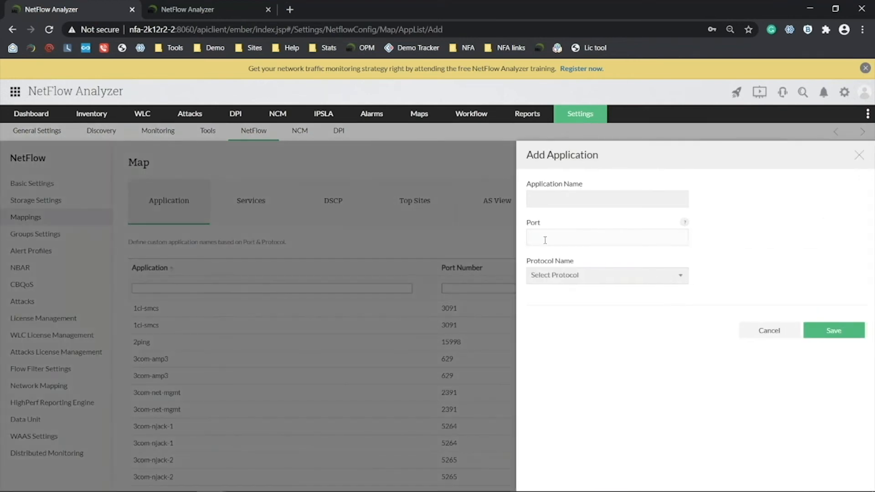
pyautogui.moveTo(684, 222)
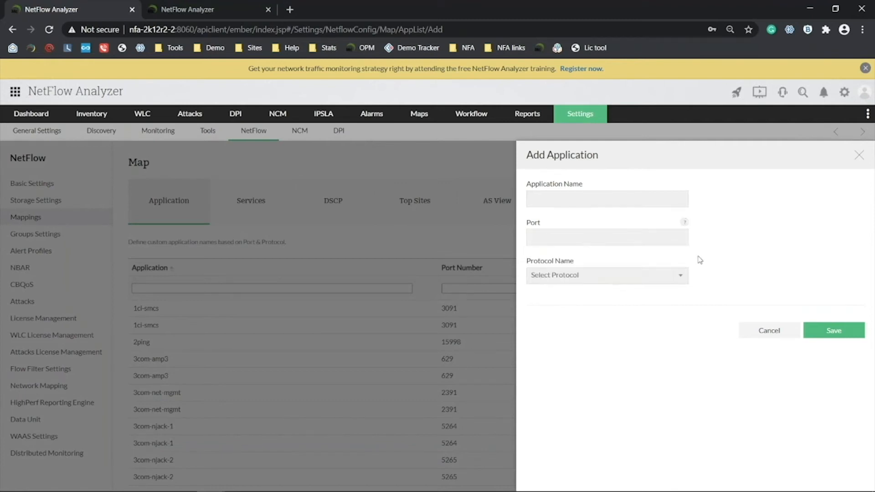
pyautogui.click(608, 240)
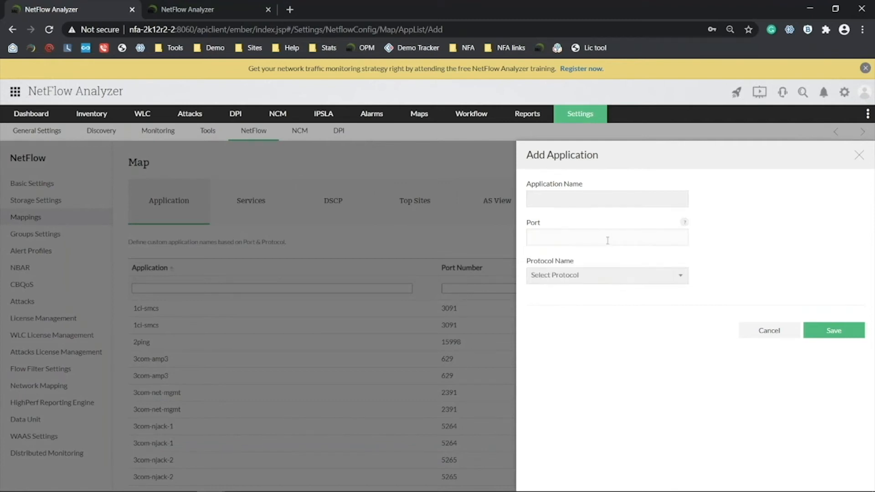
pyautogui.click(593, 275)
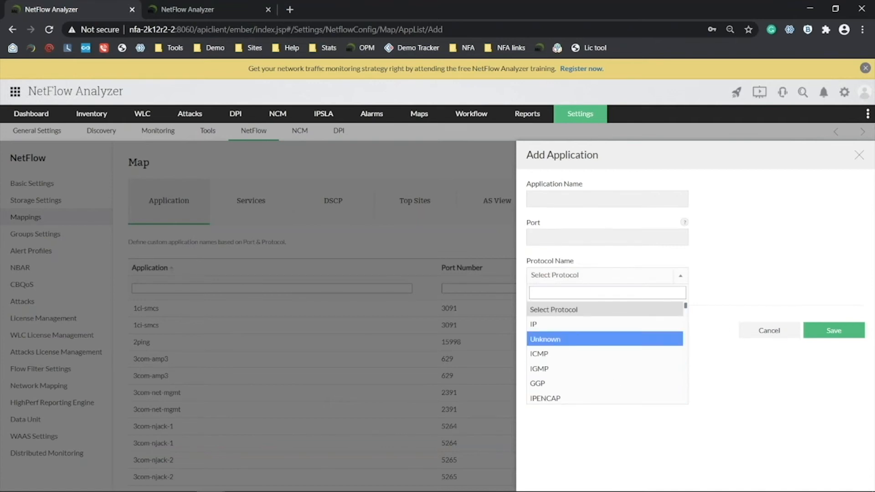
pyautogui.click(775, 337)
pyautogui.click(770, 337)
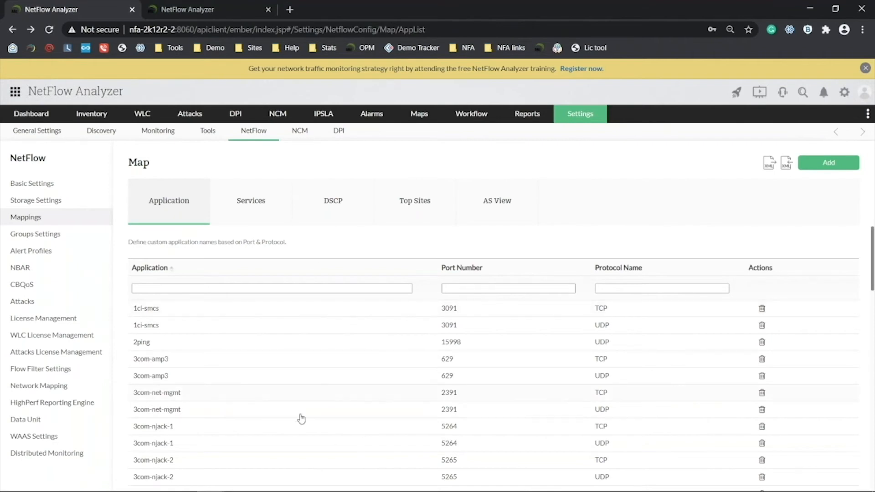
# Show GigabitEthernet0/1/2's application traffic without Unknown_App and list MFE-NSP_App's unmapped ports.
pyautogui.click(199, 10)
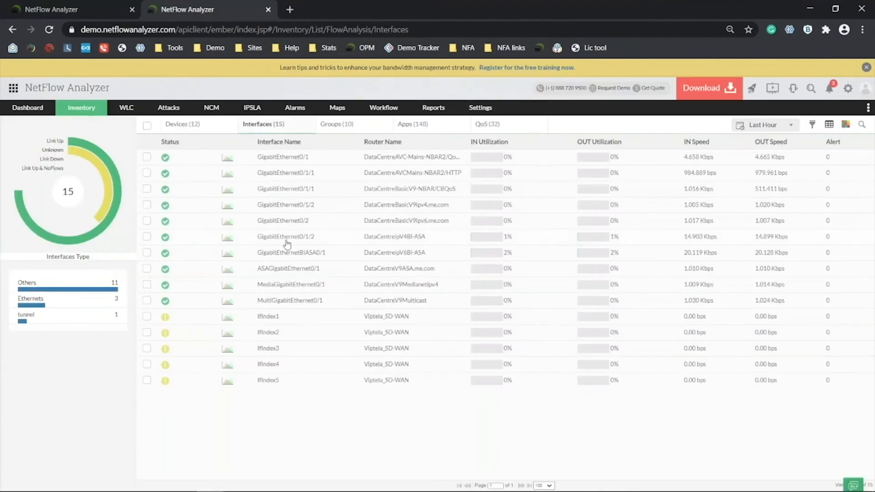
pyautogui.click(287, 207)
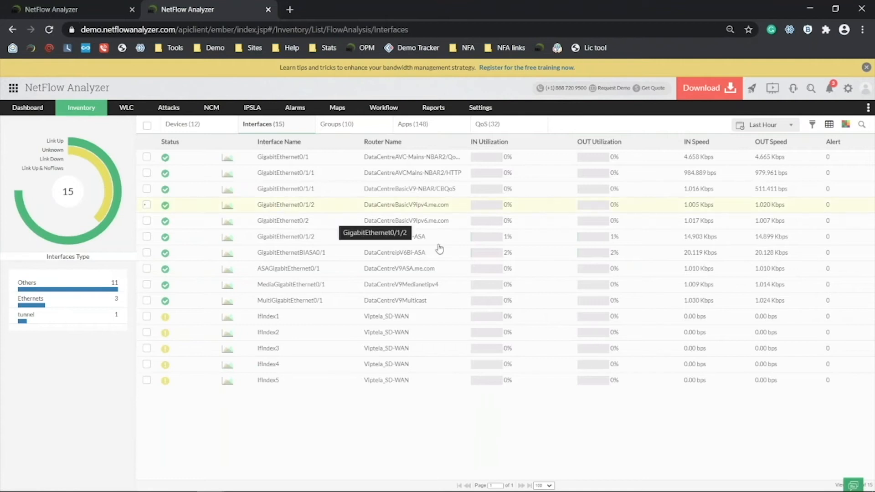
pyautogui.click(768, 320)
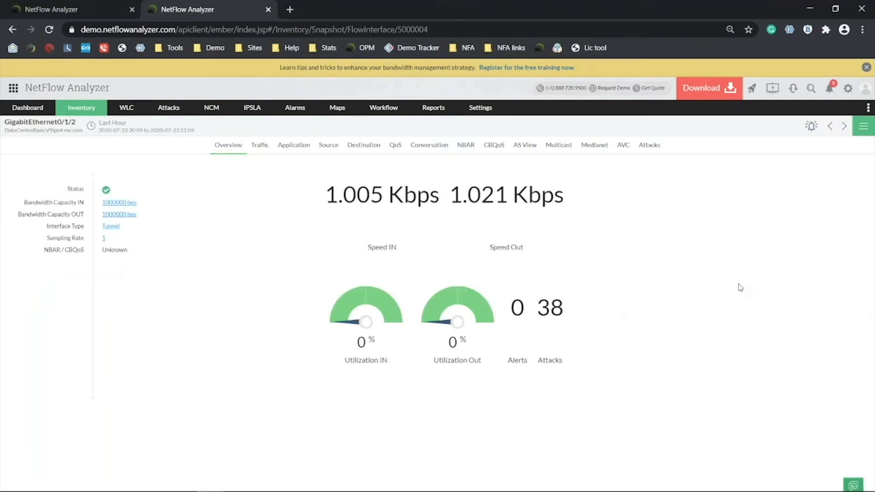
pyautogui.click(301, 146)
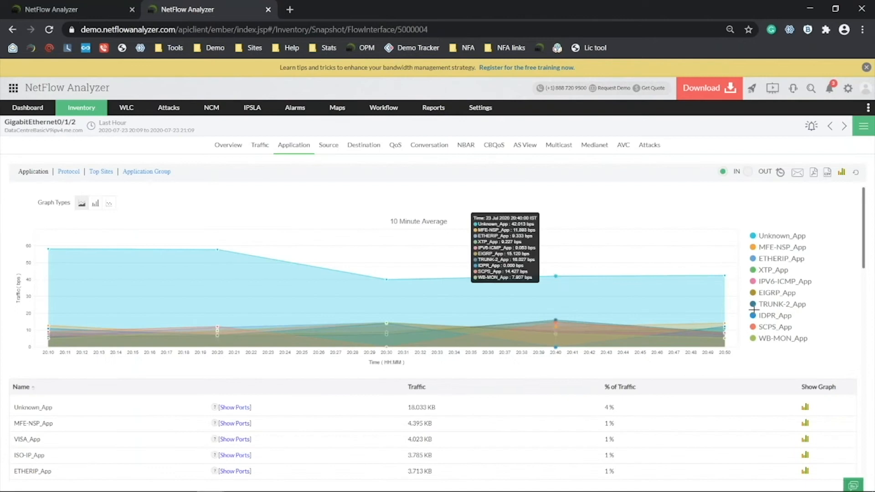
pyautogui.click(781, 241)
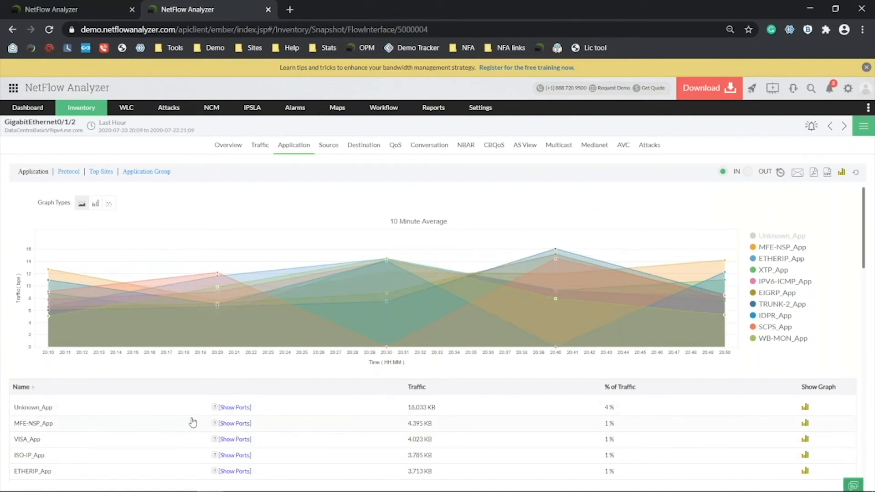
pyautogui.click(237, 424)
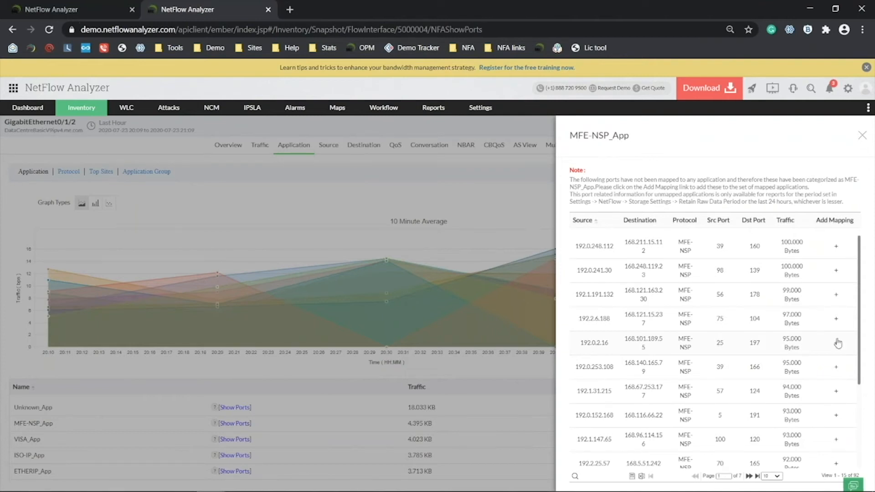
# Begin mapping MFE-NSP port 25, check the Port choices, then cancel without an application name.
pyautogui.click(837, 342)
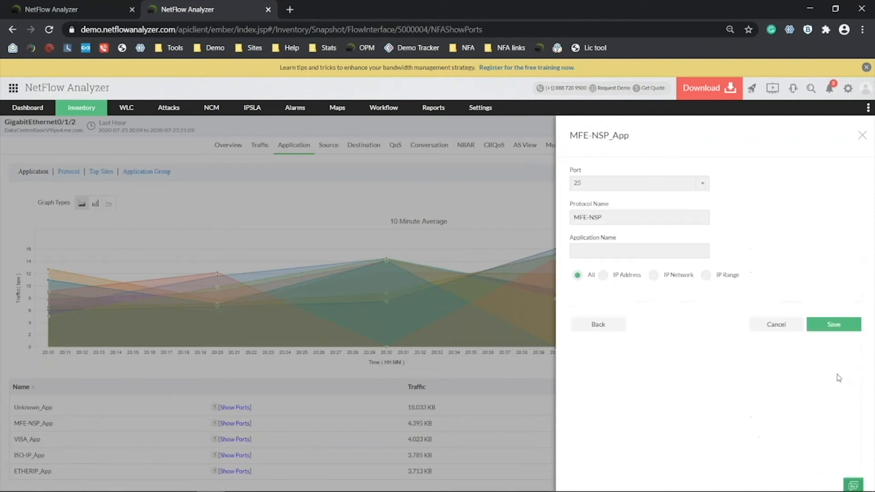
pyautogui.click(607, 252)
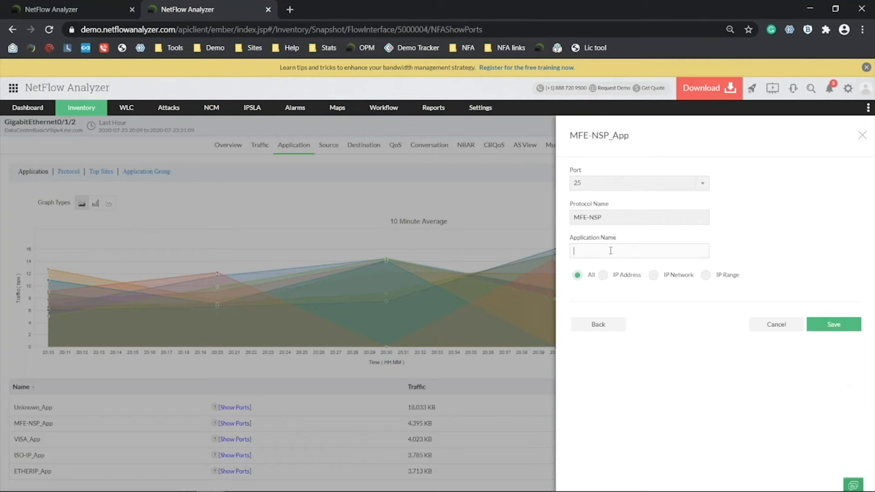
pyautogui.click(602, 184)
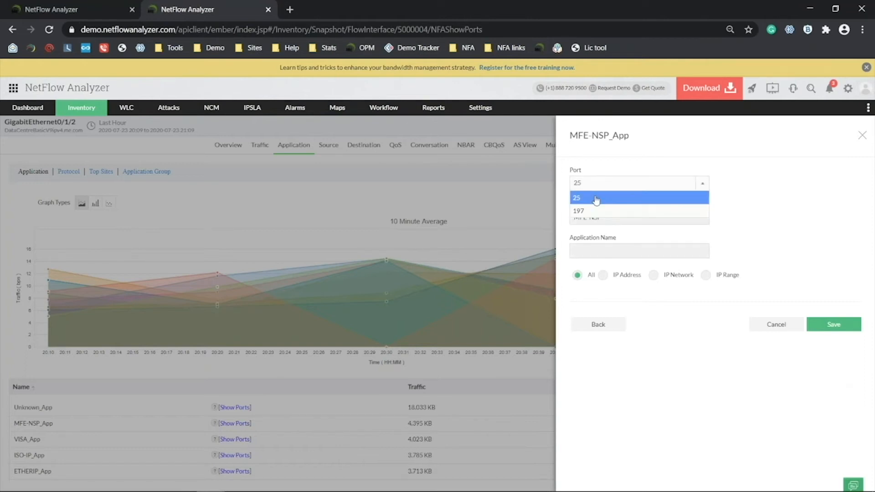
pyautogui.click(734, 249)
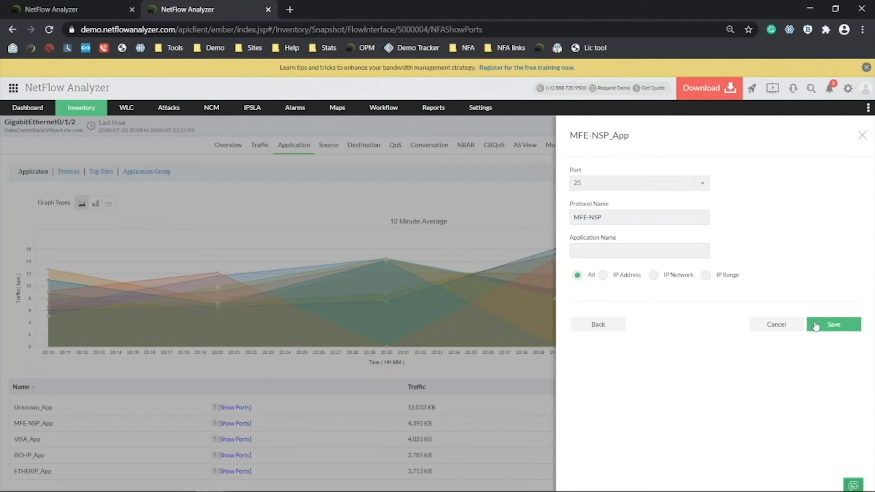
pyautogui.click(766, 326)
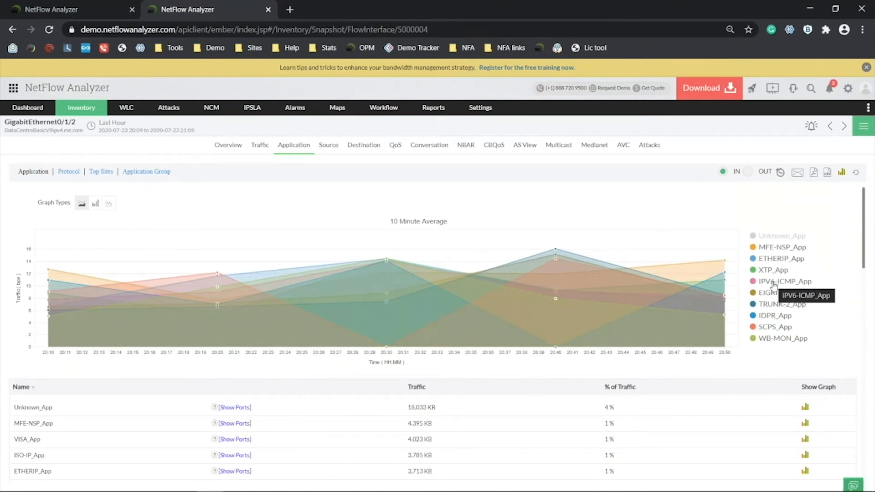
# Advance the slideshow to slide 32, 'Top reports of NetFlow Analyzer', then return to the browser.
pyautogui.hotkey('alt', 'Tab')
pyautogui.hotkey('alt', 'Tab')
pyautogui.press('Right')
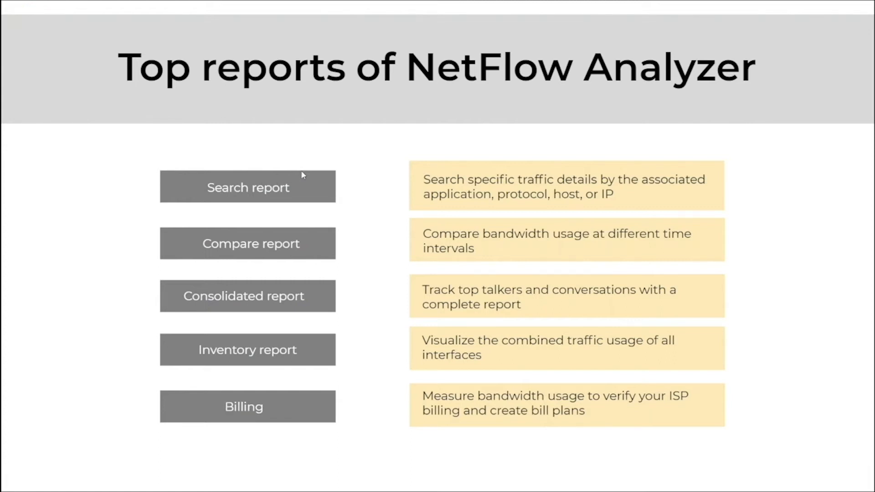
pyautogui.hotkey('alt', 'Tab')
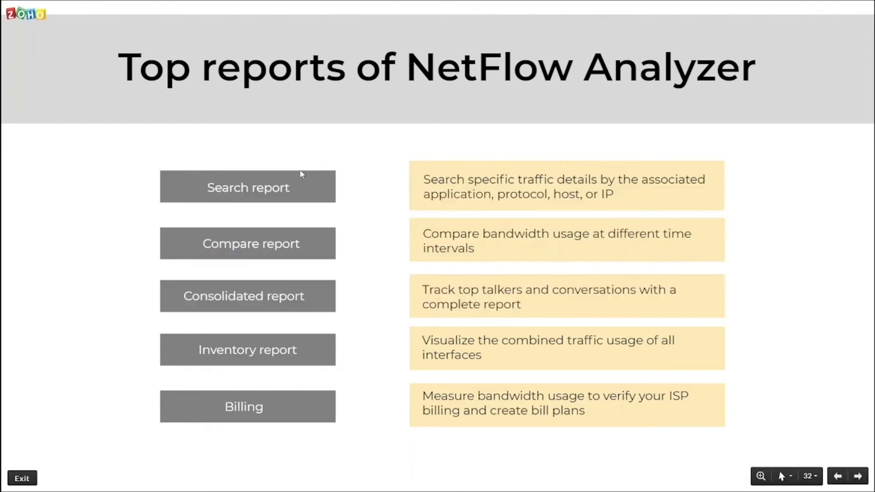
pyautogui.hotkey('alt', 'Tab')
pyautogui.hotkey('alt', 'Tab')
# Open the NetFlow Search Report and add a Source Address 1.1.1.1 filter.
pyautogui.moveTo(431, 110)
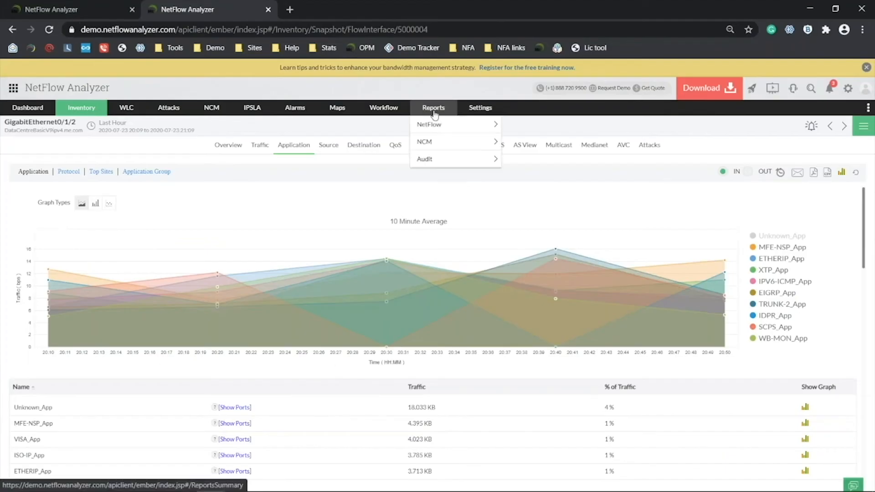
pyautogui.click(449, 133)
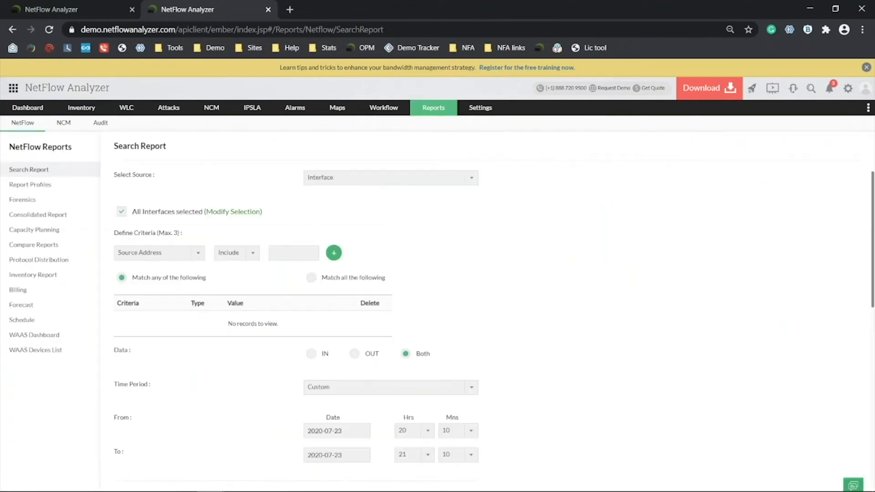
pyautogui.click(163, 256)
pyautogui.moveTo(202, 270); pyautogui.dragTo(202, 296)
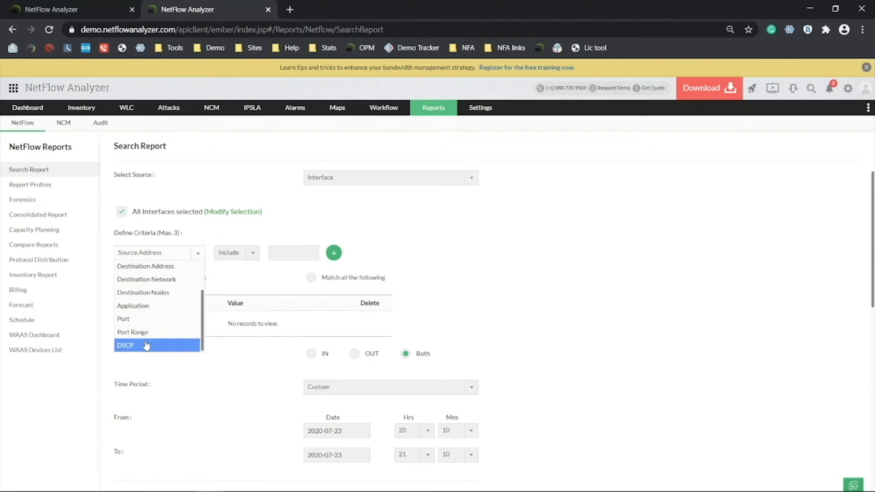
pyautogui.scroll(3, 148, 333)
pyautogui.click(167, 272)
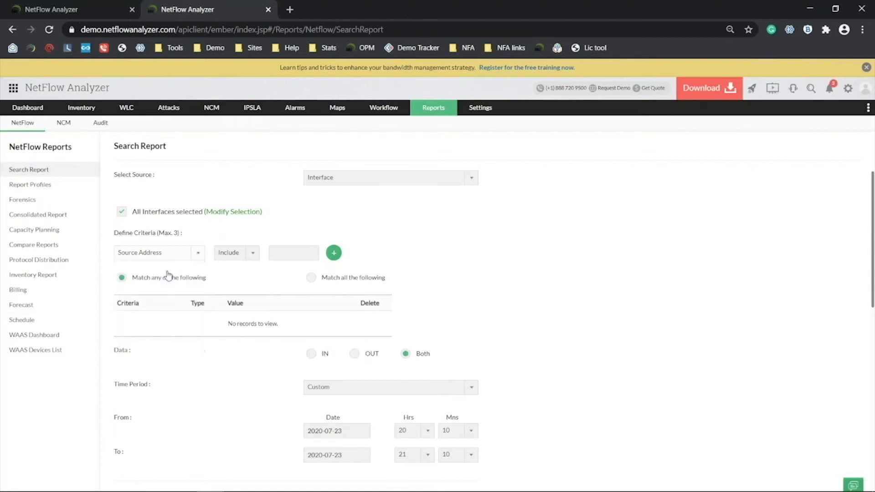
pyautogui.click(286, 256)
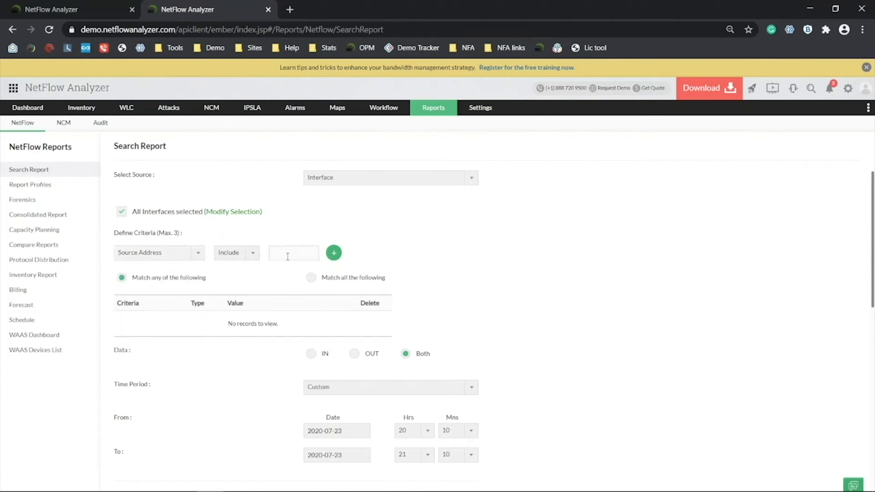
pyautogui.click(160, 253)
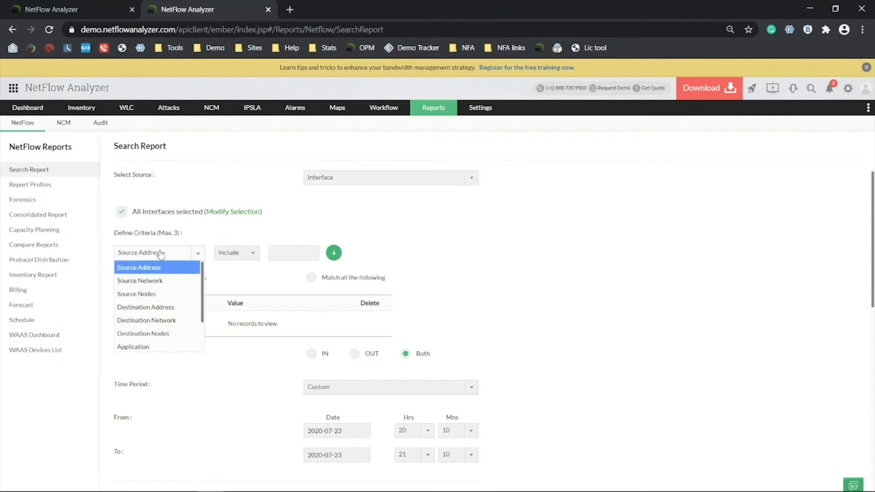
pyautogui.click(297, 248)
pyautogui.write('1.1.1.1')
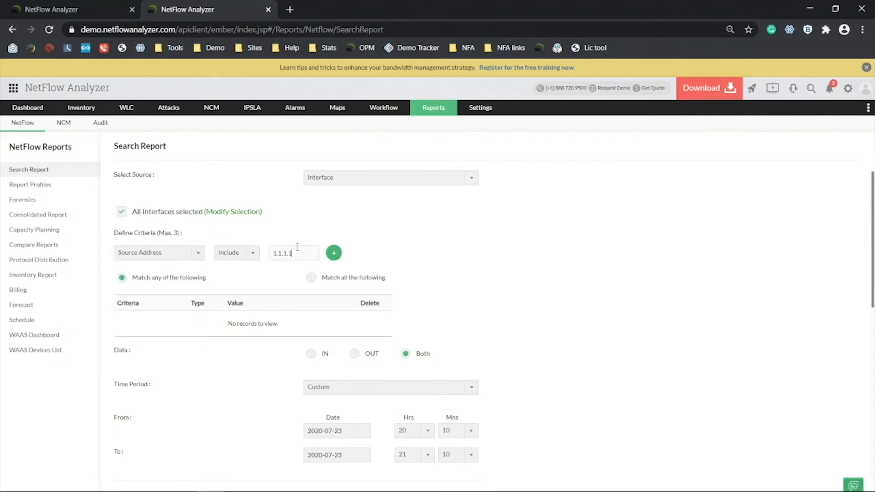
pyautogui.click(336, 253)
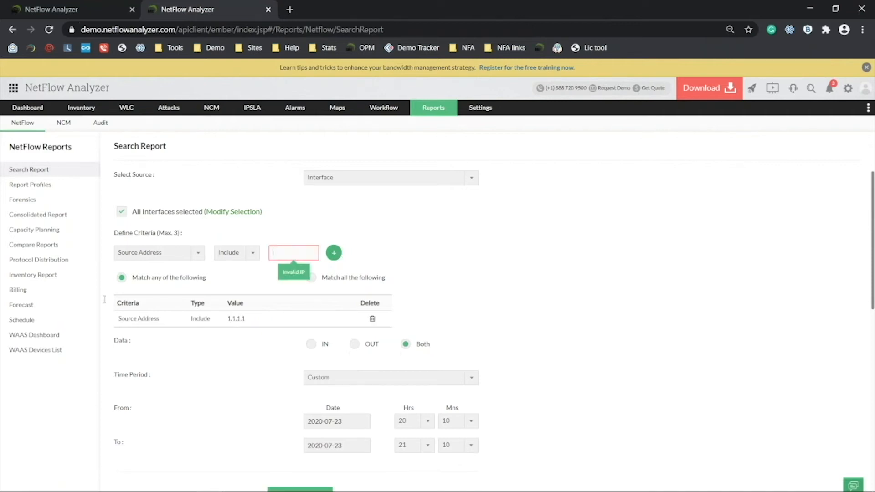
# Add an Application filter for youtube to the search criteria.
pyautogui.click(159, 260)
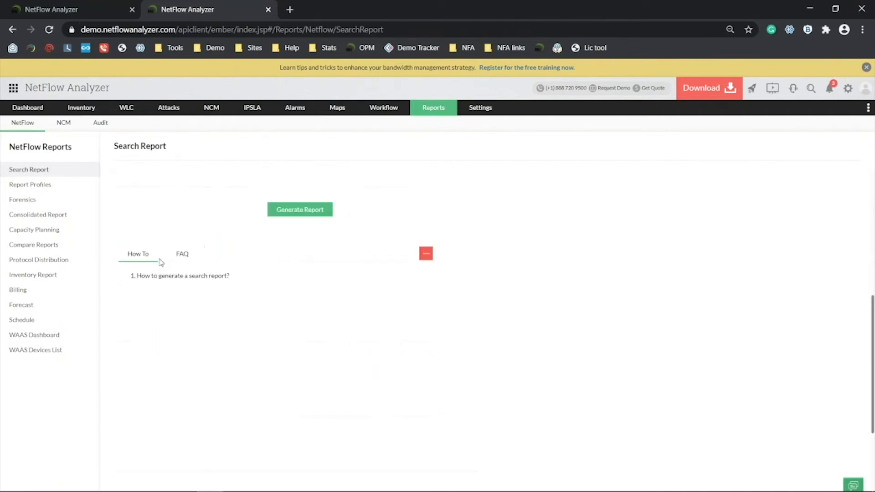
pyautogui.click(160, 260)
pyautogui.scroll(-2, 164, 299)
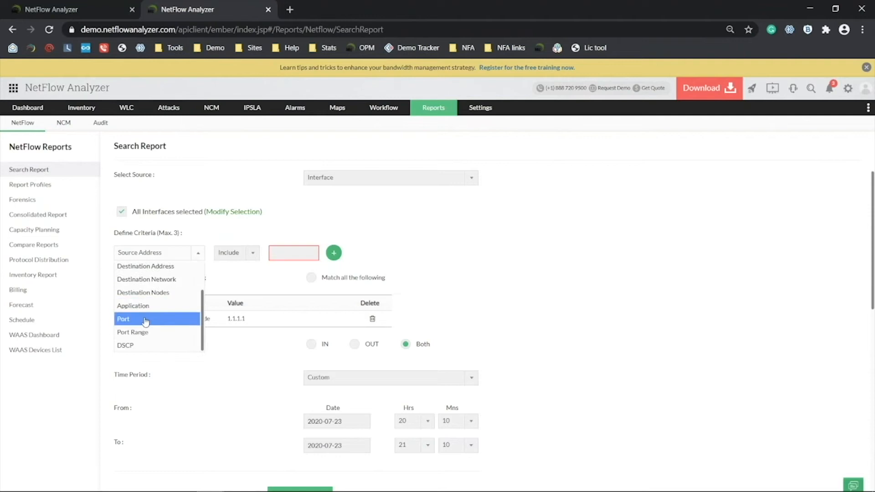
pyautogui.click(151, 306)
pyautogui.click(297, 253)
pyautogui.write('youtube')
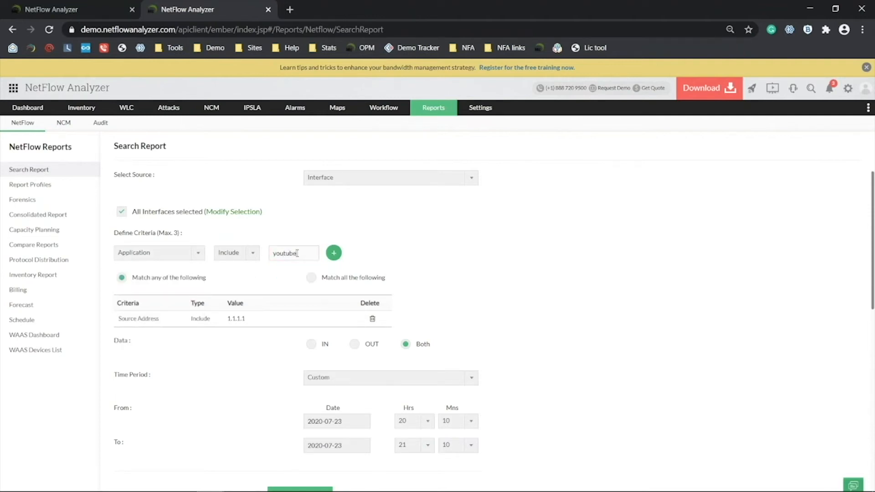
pyautogui.press('Return')
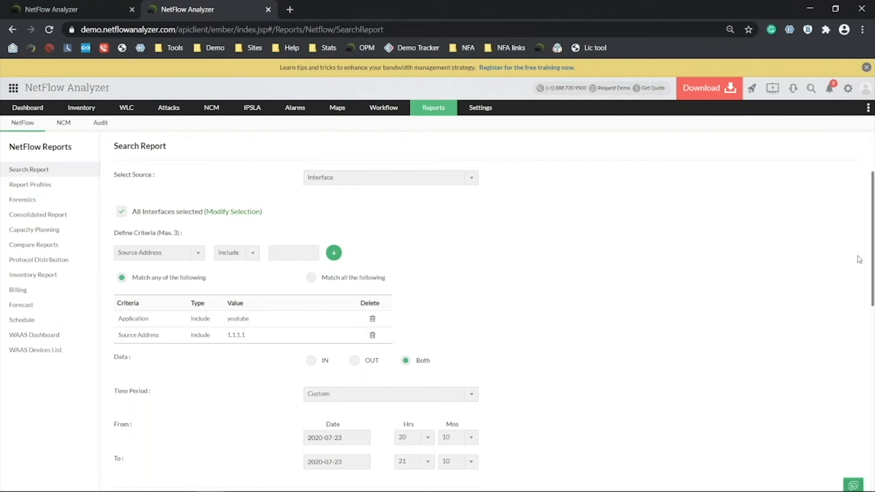
# Keep the Custom time period, remove both filters, and generate the report.
pyautogui.click(377, 395)
pyautogui.click(514, 324)
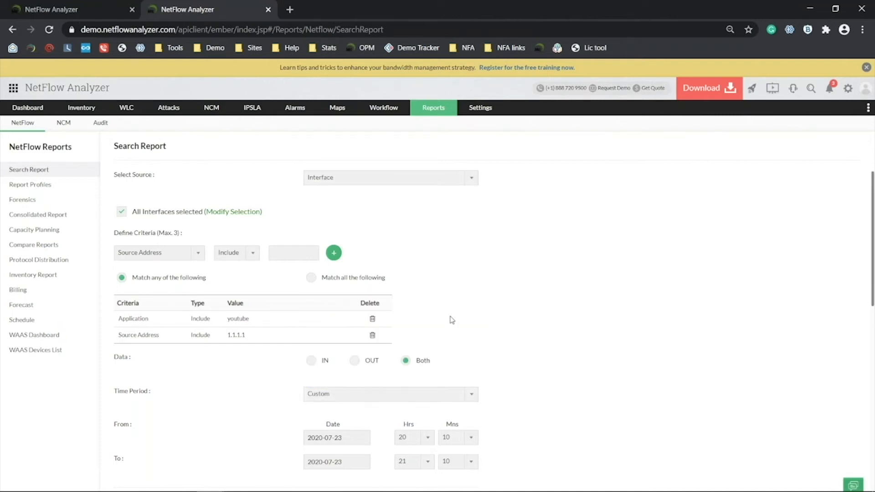
pyautogui.click(373, 336)
pyautogui.click(373, 320)
pyautogui.scroll(-3, 340, 414)
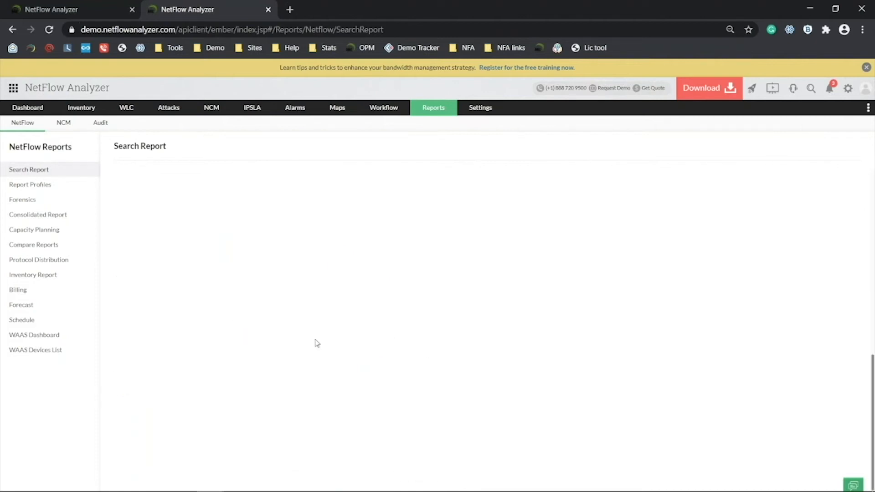
pyautogui.click(305, 367)
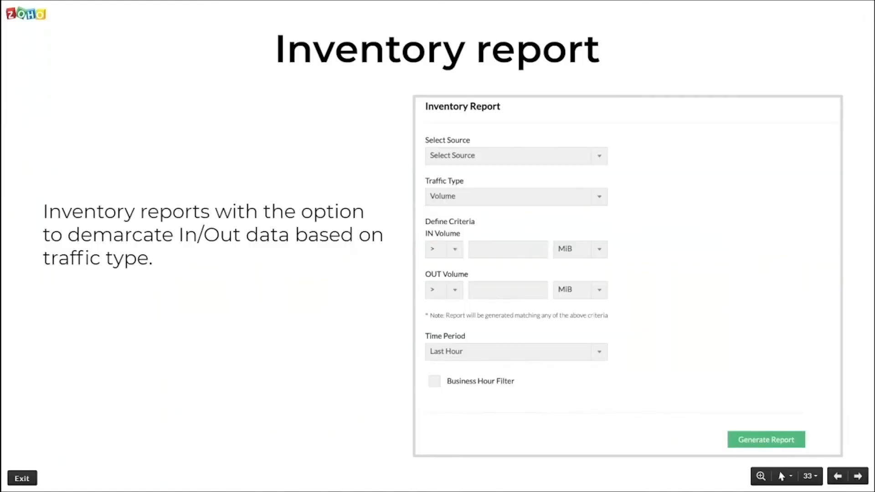
# Step the slideshow back to slide 32, 'Top reports of NetFlow Analyzer', then return to the browser.
pyautogui.press('Left')
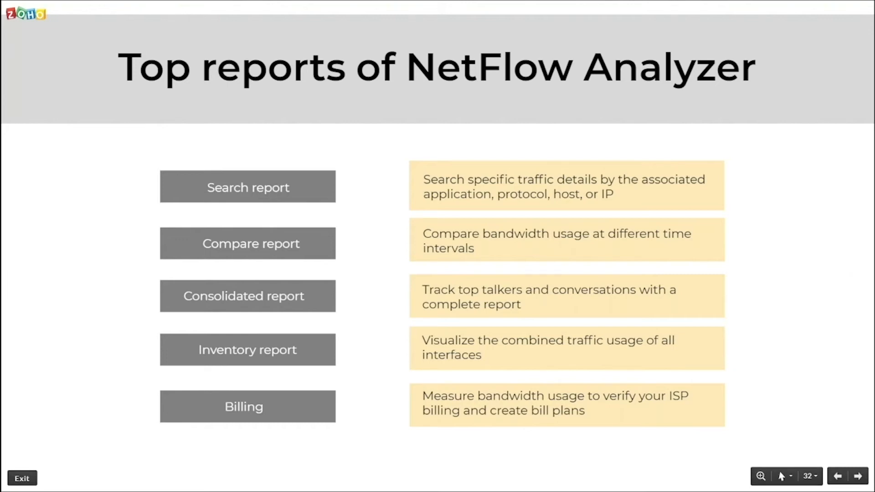
pyautogui.hotkey('alt', 'Tab')
# On Compare Reports, compare multiple devices over the last 24 hours.
pyautogui.click(78, 248)
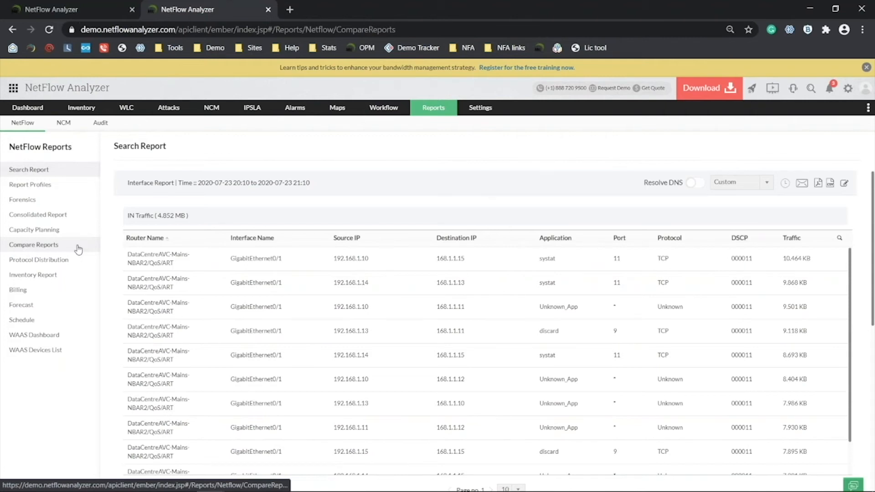
pyautogui.click(413, 182)
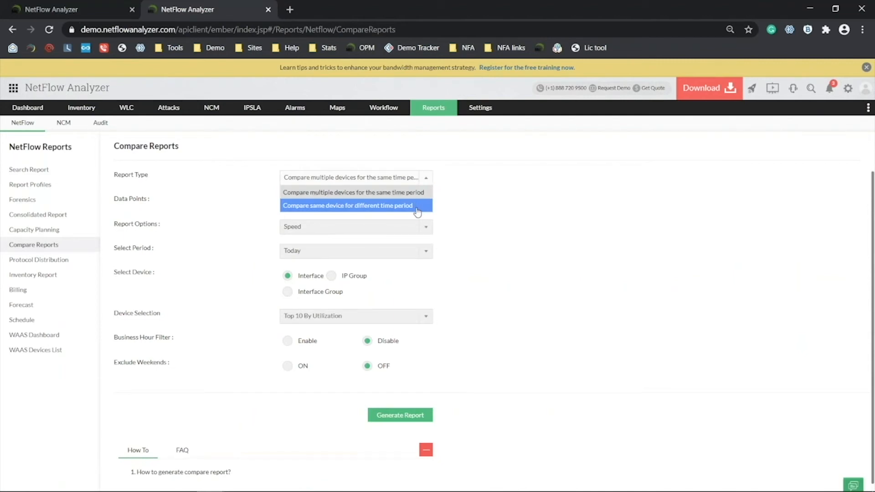
pyautogui.click(416, 193)
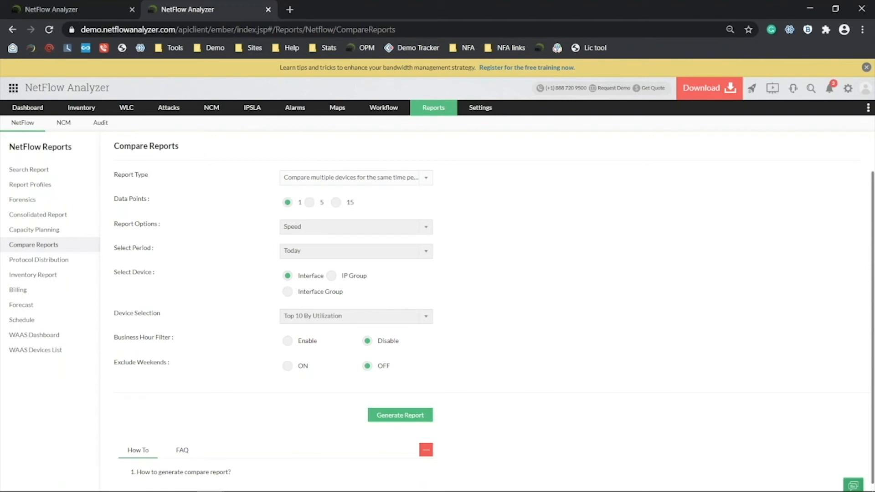
pyautogui.click(350, 252)
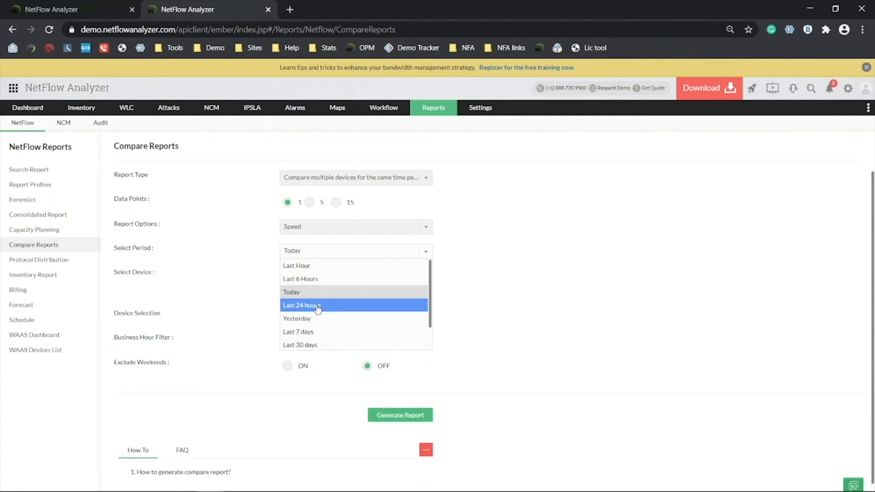
pyautogui.click(318, 306)
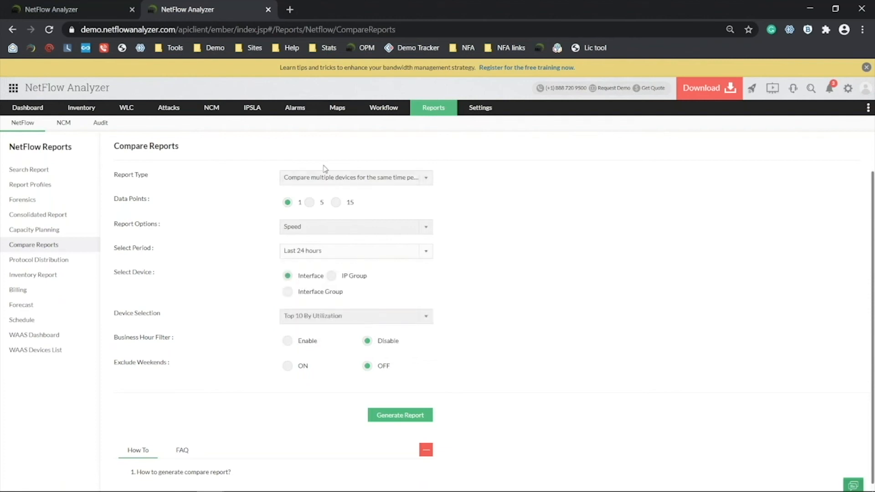
# Change the report type to 'Compare same device for different time period'.
pyautogui.click(338, 177)
pyautogui.click(348, 205)
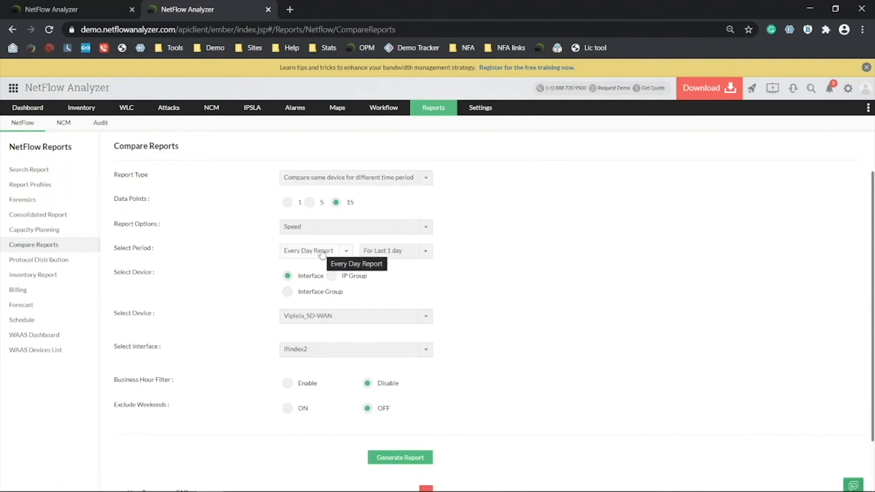
pyautogui.click(404, 178)
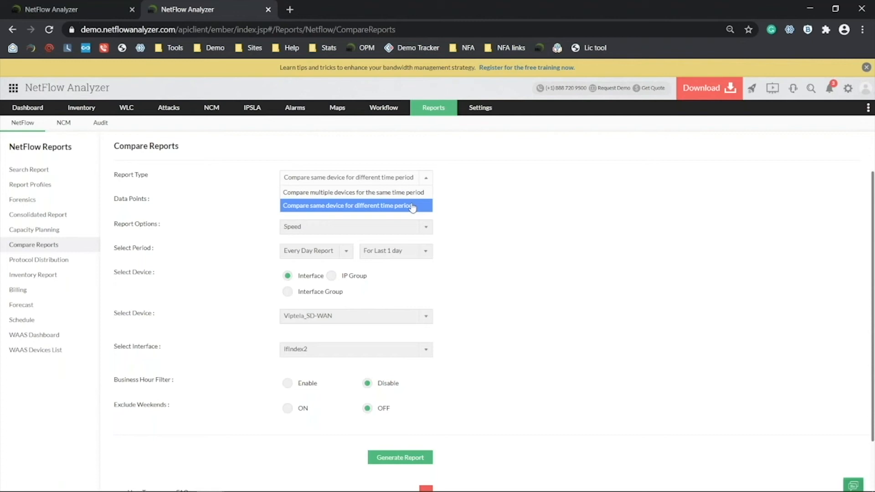
pyautogui.hotkey('alt', 'Tab')
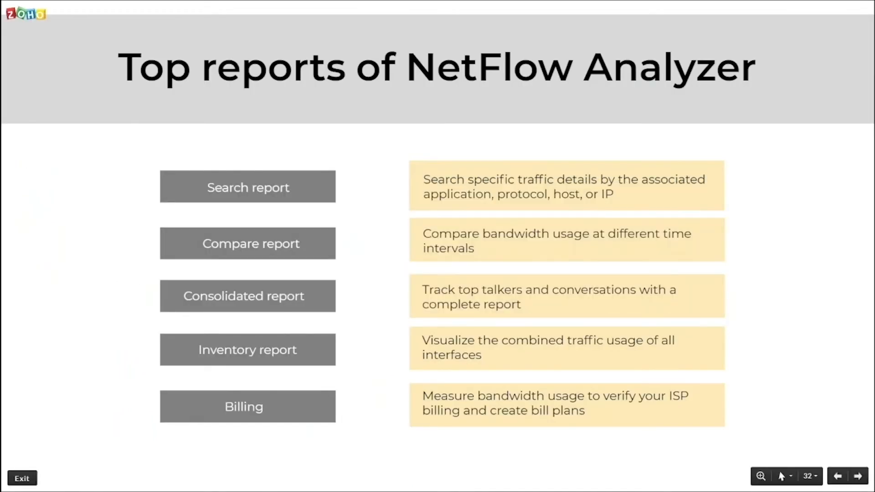
pyautogui.hotkey('alt', 'Tab')
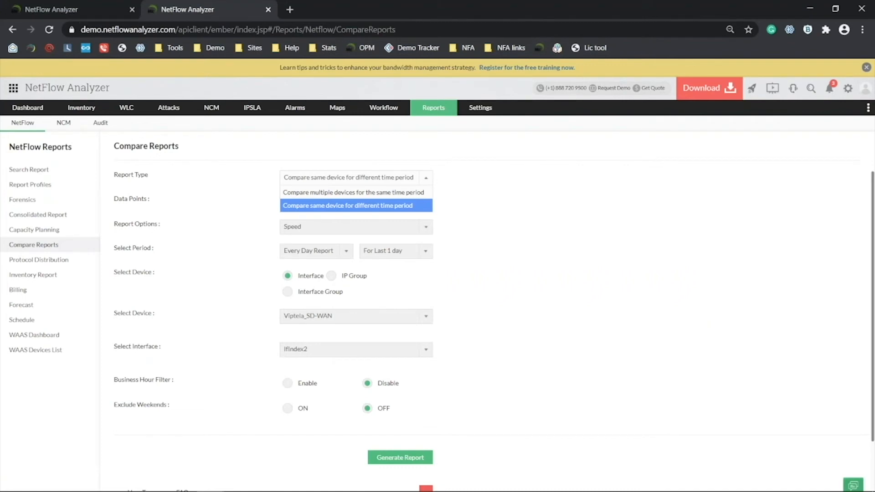
# Start a Consolidated Report with source Interface on device DataCentreBasicV9ipv4.me.com.
pyautogui.click(76, 220)
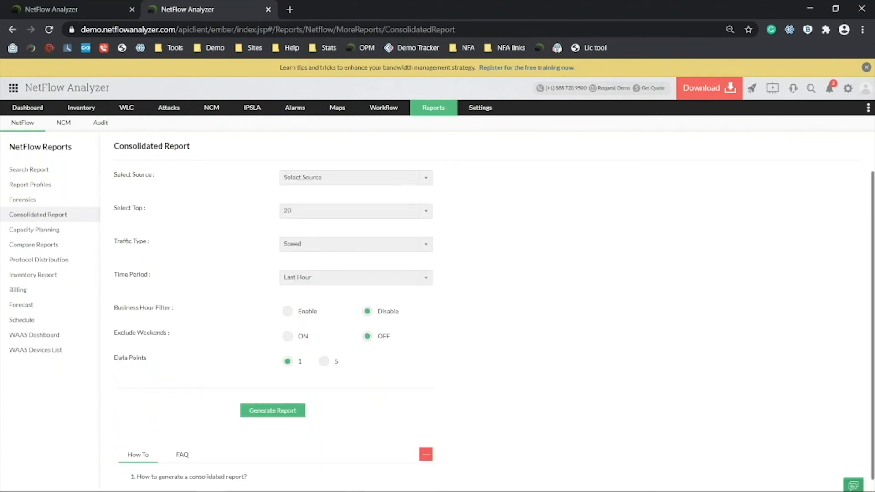
pyautogui.click(306, 176)
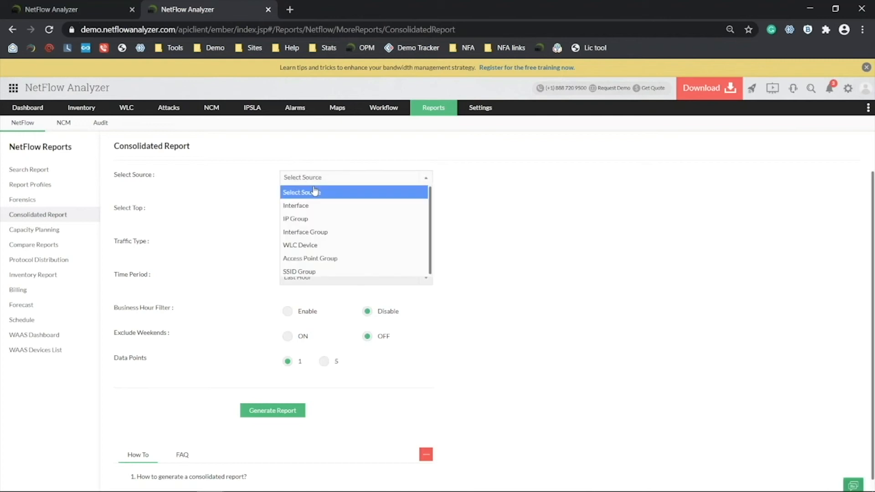
pyautogui.click(318, 210)
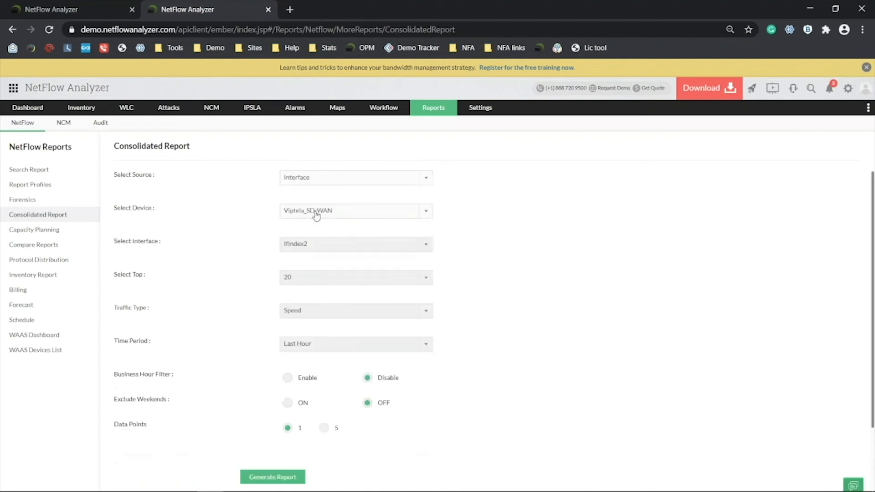
pyautogui.click(318, 210)
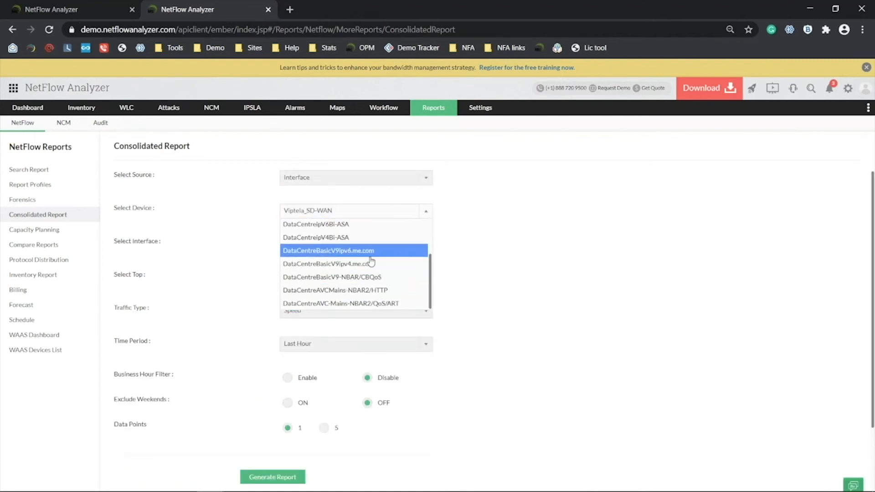
pyautogui.click(383, 262)
pyautogui.click(330, 246)
# Set the report to Top 10, traffic type Utilization, time period Yesterday.
pyautogui.click(325, 278)
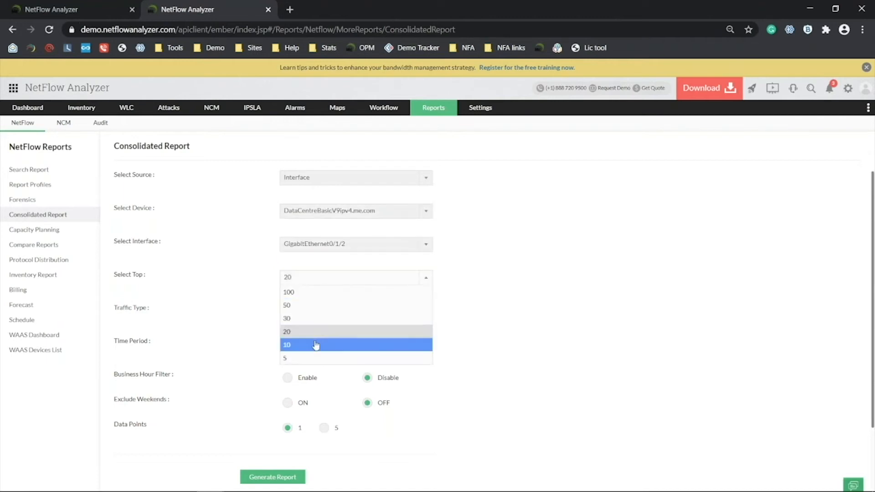
pyautogui.click(313, 345)
pyautogui.click(318, 313)
pyautogui.click(324, 356)
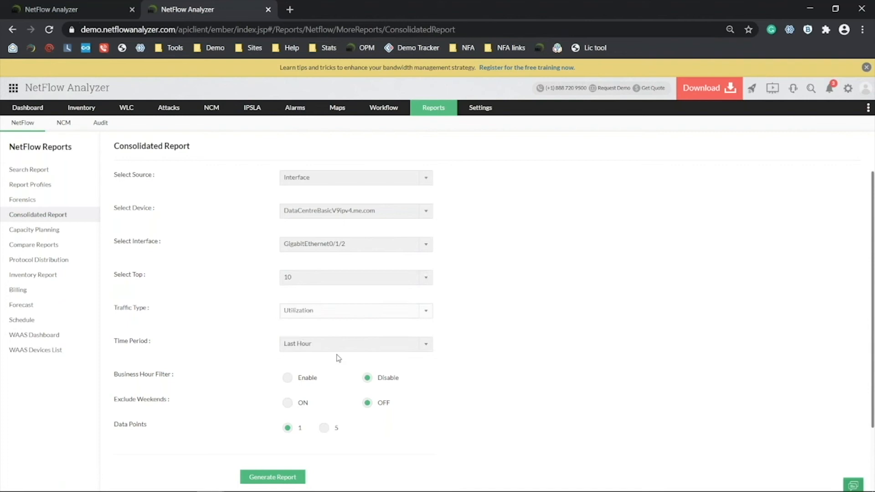
pyautogui.click(336, 346)
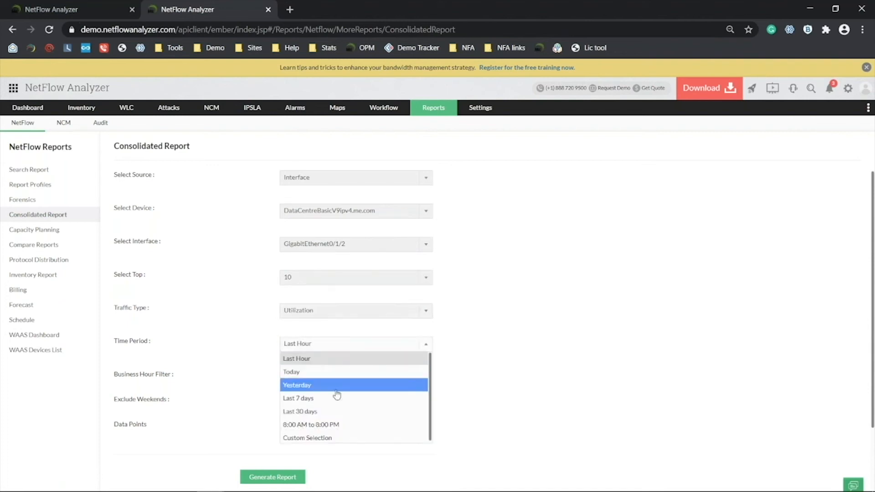
pyautogui.click(337, 387)
pyautogui.scroll(-2, 351, 383)
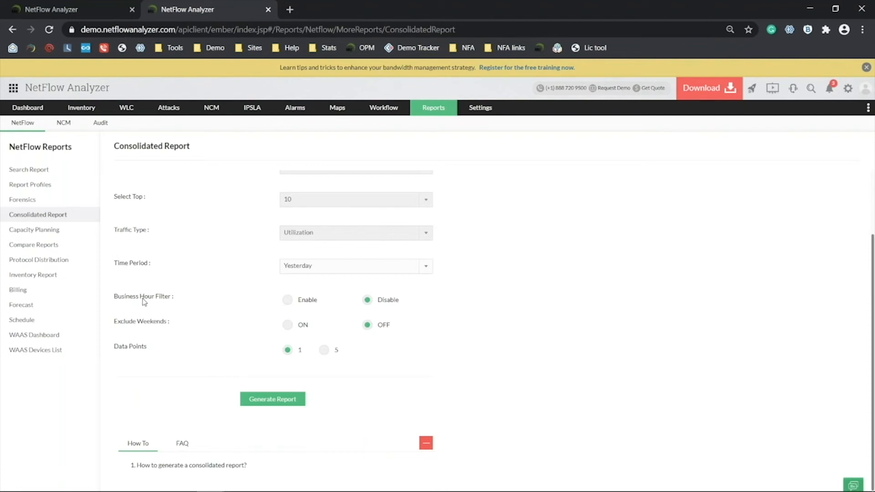
# Generate the GigabitEthernet0/1/2 consolidated report and review its traffic chart, tables and pie charts.
pyautogui.click(272, 404)
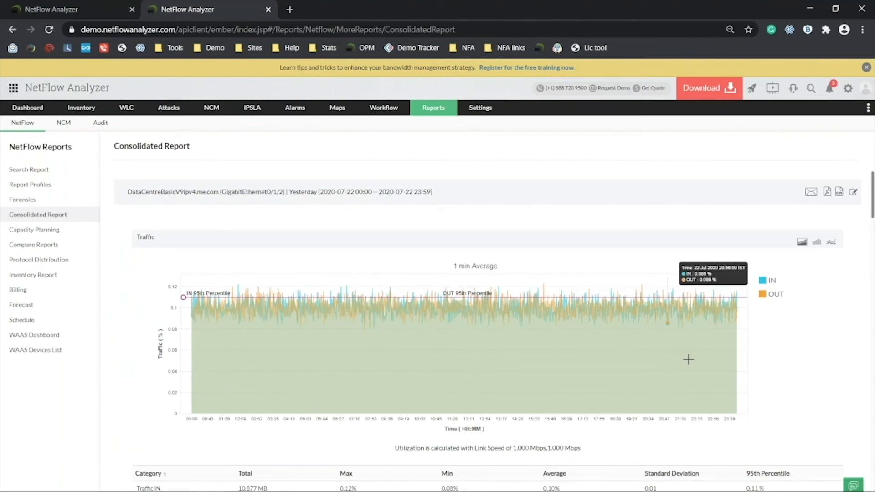
pyautogui.scroll(-1, 495, 328)
pyautogui.moveTo(873, 198); pyautogui.dragTo(872, 465)
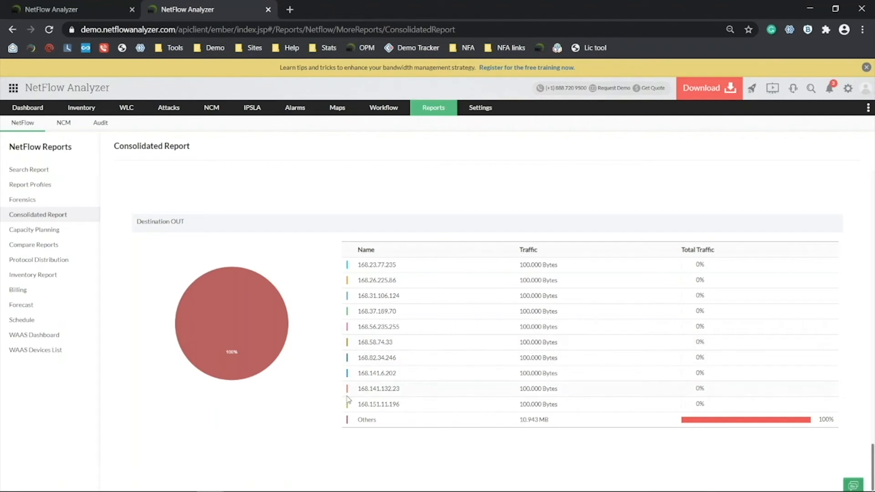
pyautogui.moveTo(191, 346)
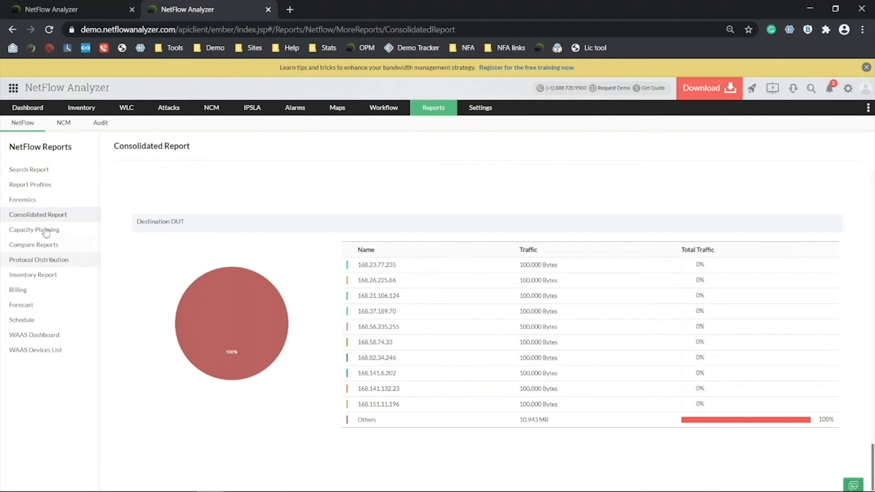
pyautogui.scroll(8, 663, 212)
pyautogui.scroll(10, 664, 211)
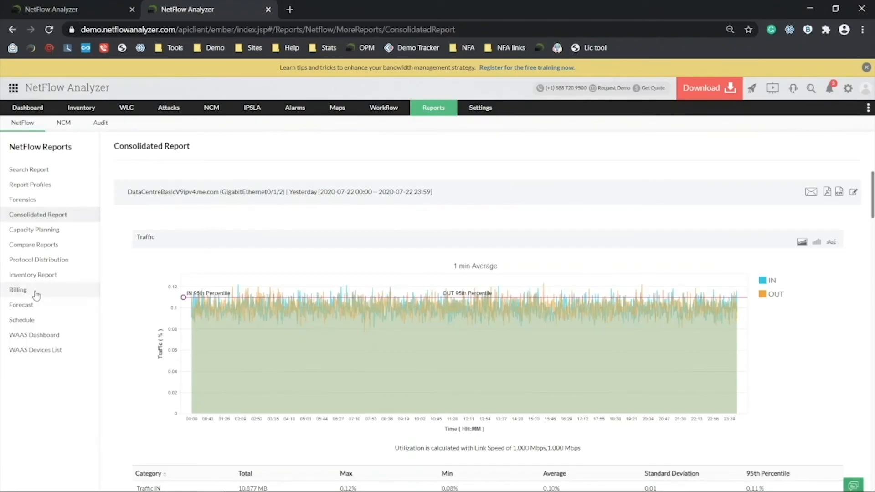
# Open Billing's Bill List and add a new bill plan.
pyautogui.click(36, 295)
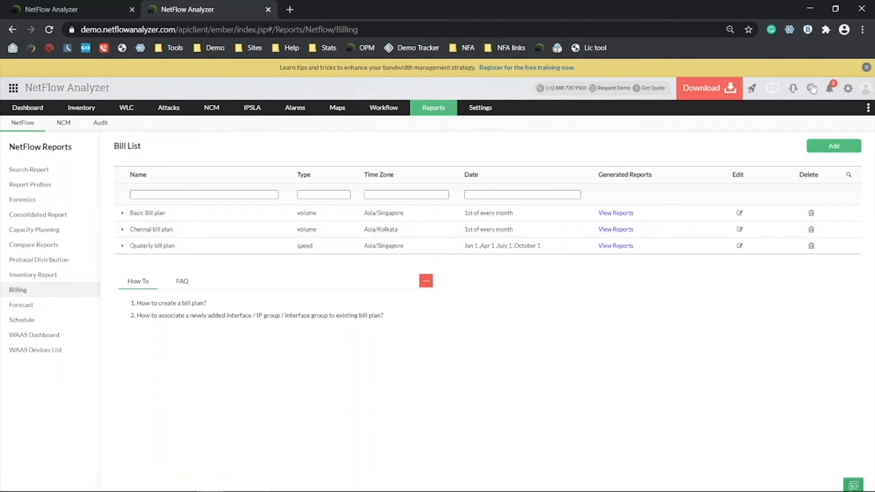
pyautogui.click(815, 153)
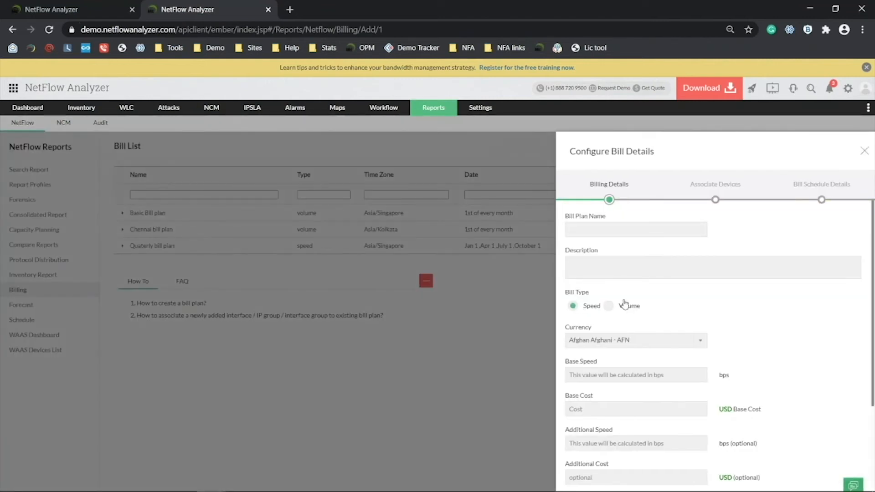
pyautogui.click(627, 305)
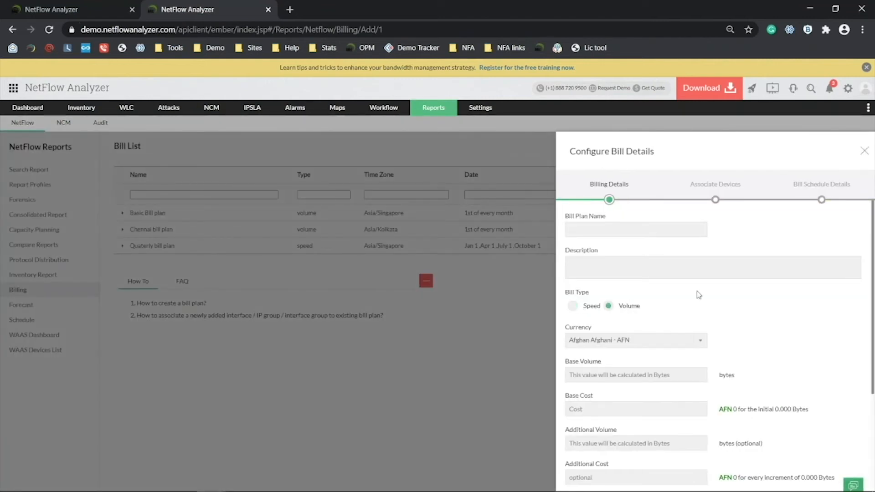
pyautogui.click(631, 346)
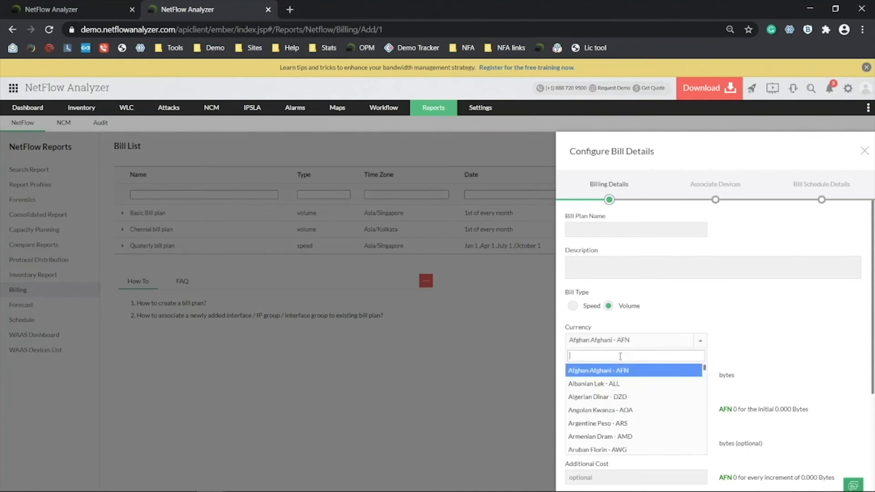
pyautogui.write('usd')
pyautogui.press('Return')
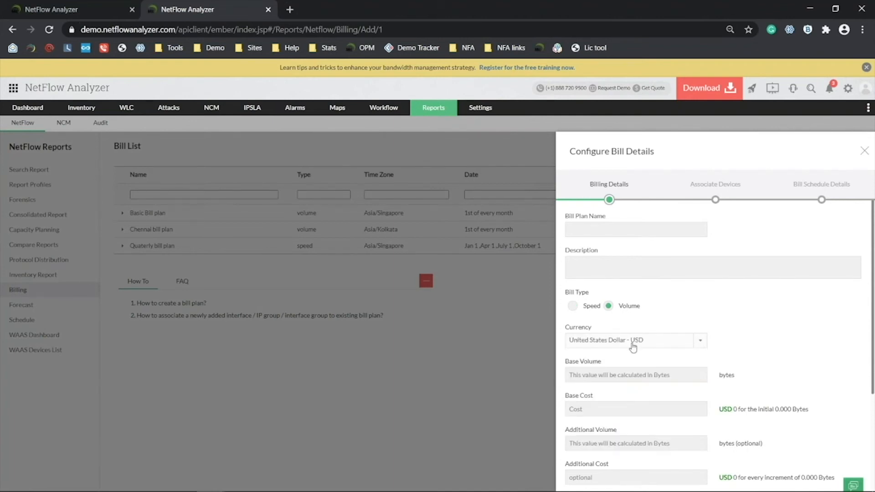
pyautogui.click(619, 371)
pyautogui.click(787, 360)
pyautogui.click(646, 369)
pyautogui.click(638, 415)
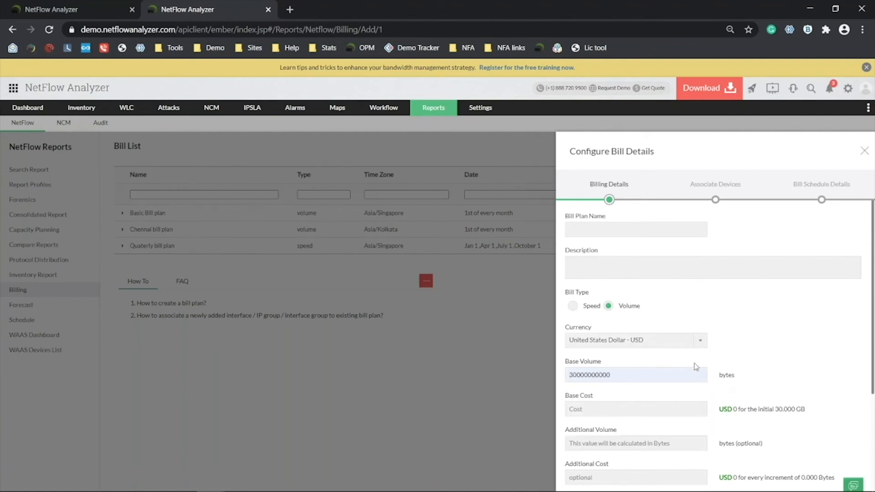
pyautogui.click(639, 404)
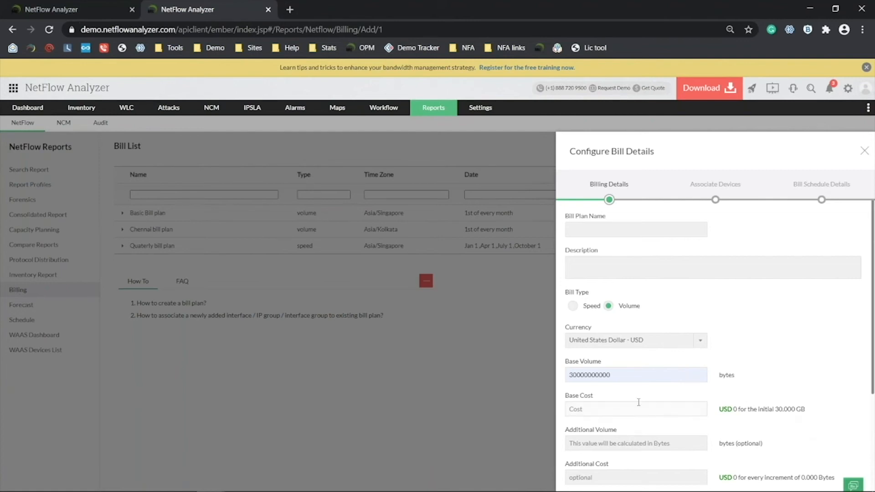
pyautogui.click(744, 384)
# Add taxes/charges, enable an 80% data-transfer alert, then discard the plan.
pyautogui.scroll(-1, 716, 427)
pyautogui.scroll(-2, 716, 428)
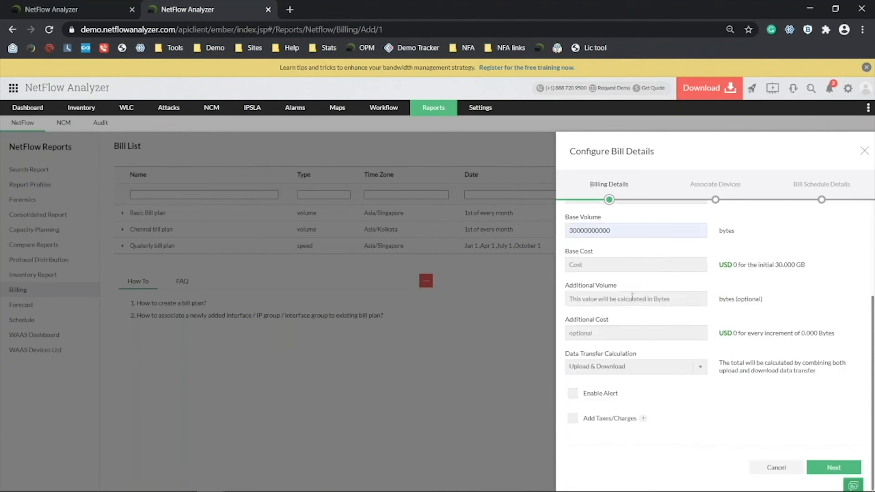
pyautogui.click(596, 421)
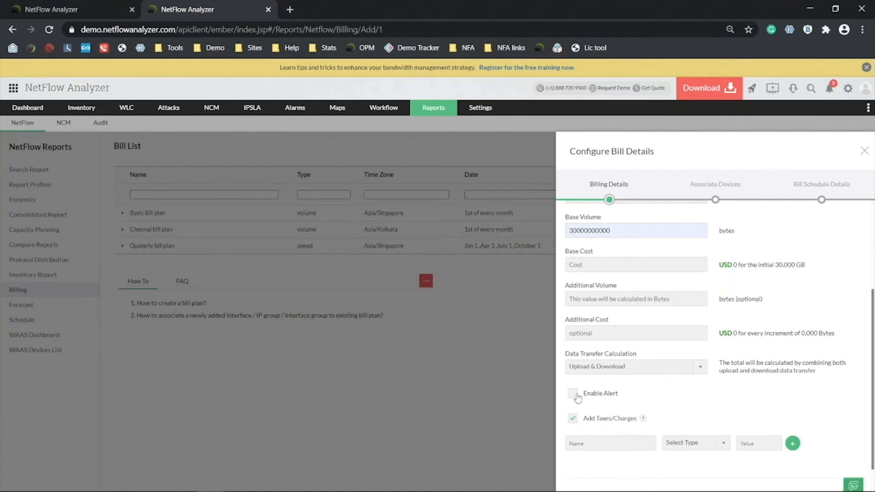
pyautogui.click(575, 395)
pyautogui.click(591, 423)
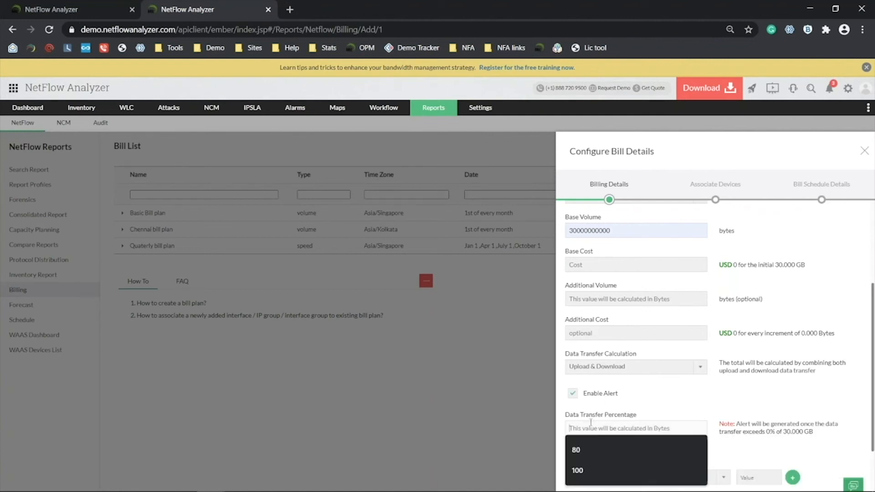
pyautogui.write('80')
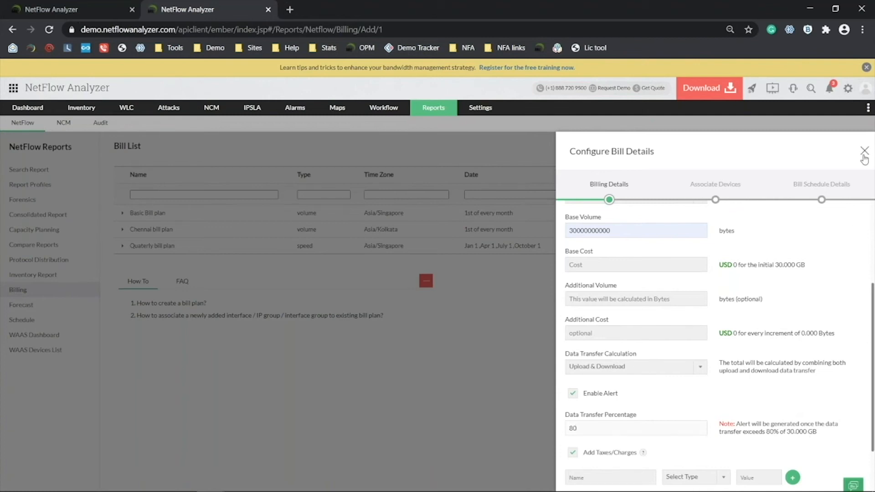
pyautogui.click(865, 151)
# Show the Basic Bill plan's 2019-02-01 report details for the first device.
pyautogui.click(615, 214)
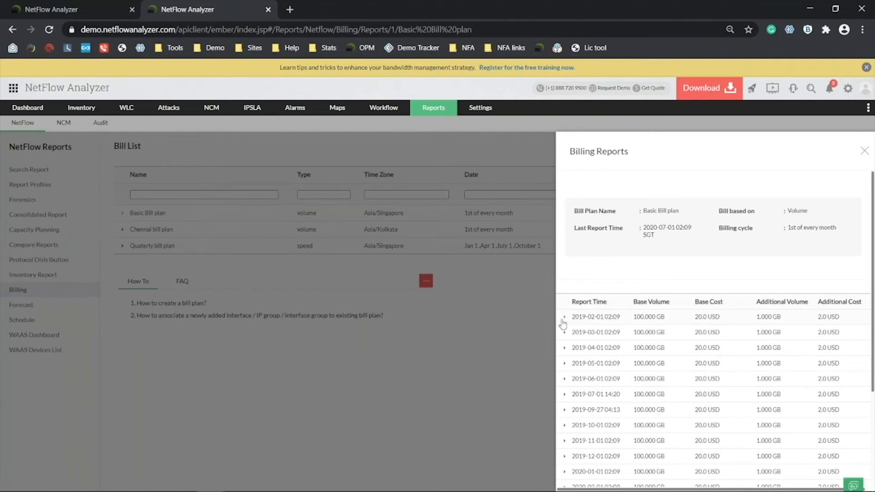
pyautogui.click(566, 319)
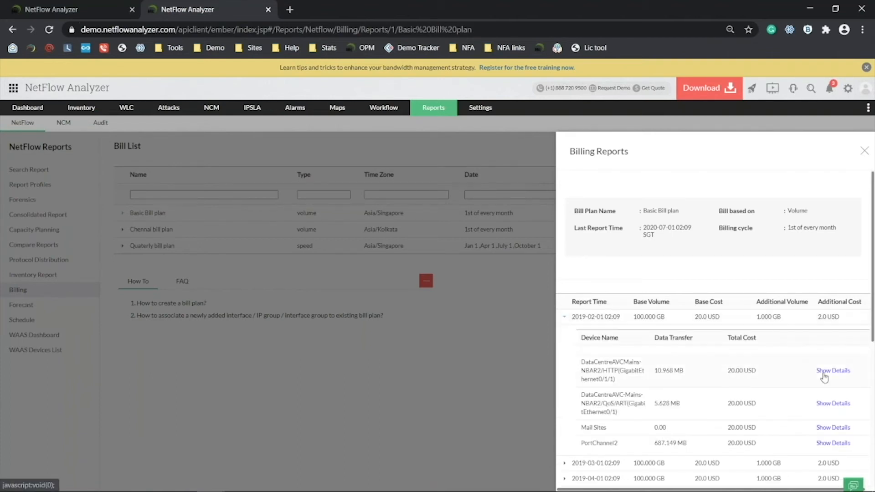
pyautogui.click(832, 370)
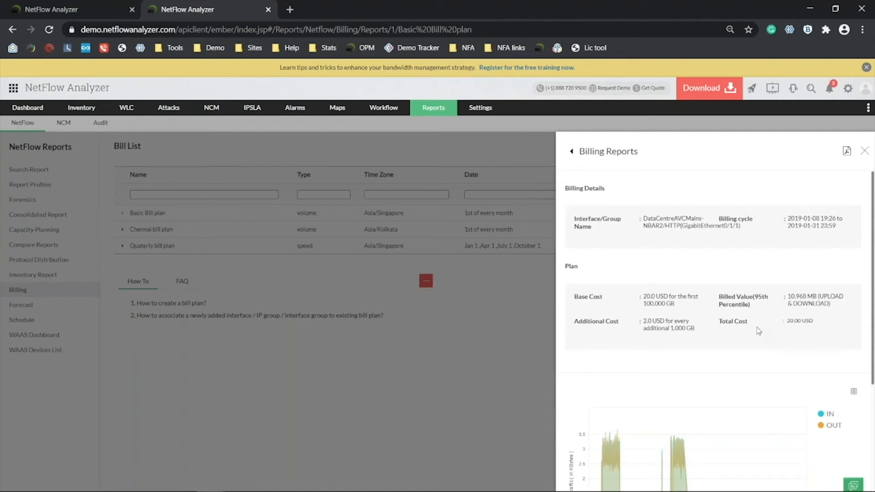
pyautogui.scroll(-3, 758, 331)
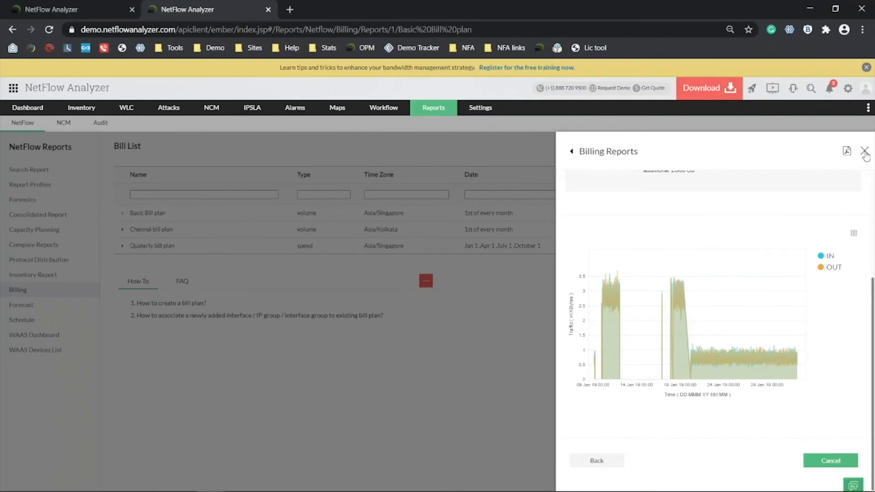
# Cancel the Billing Reports panel and go to Inventory Report.
pyautogui.click(865, 155)
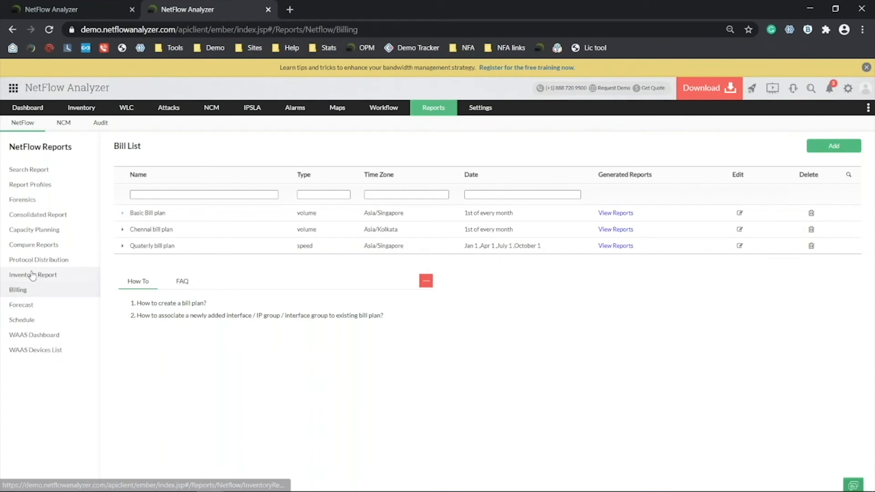
pyautogui.click(32, 274)
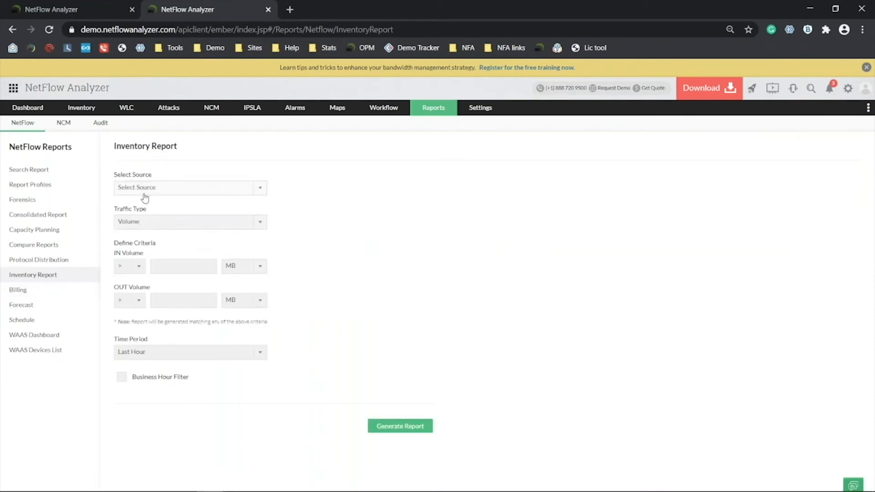
# Generate an inventory report with Utilization traffic for the Last Hour.
pyautogui.click(152, 223)
pyautogui.click(147, 264)
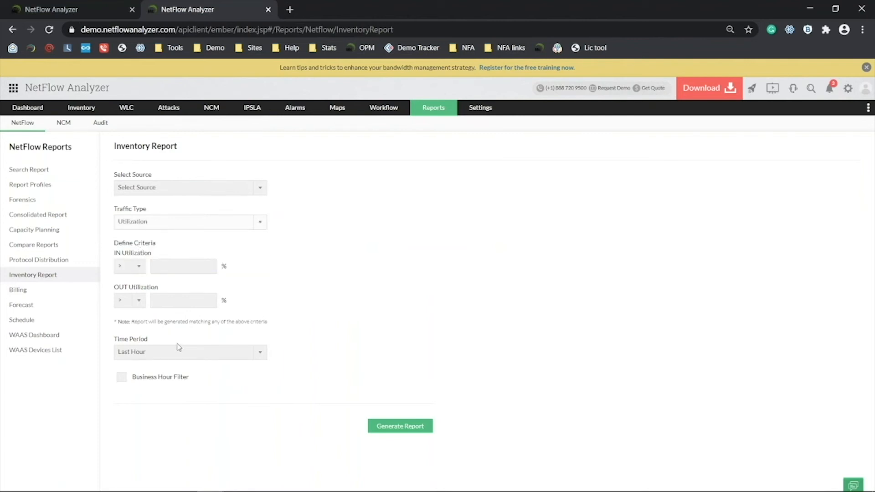
pyautogui.click(237, 352)
pyautogui.click(486, 335)
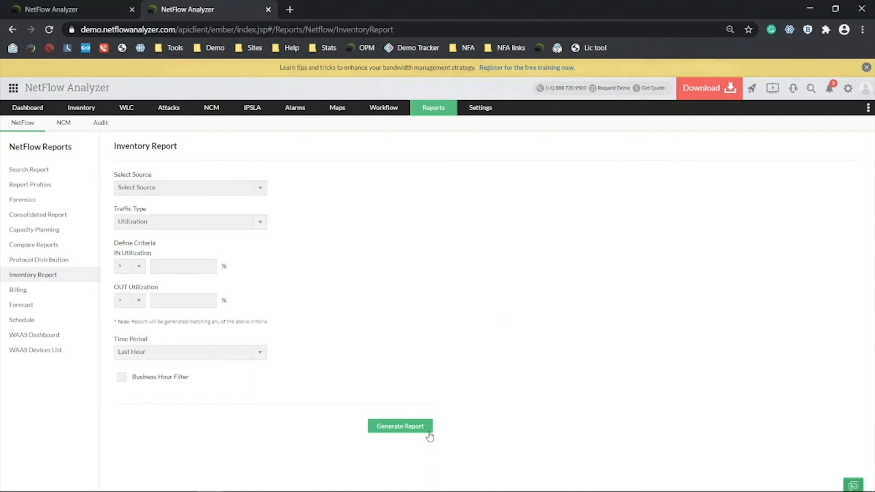
pyautogui.click(429, 432)
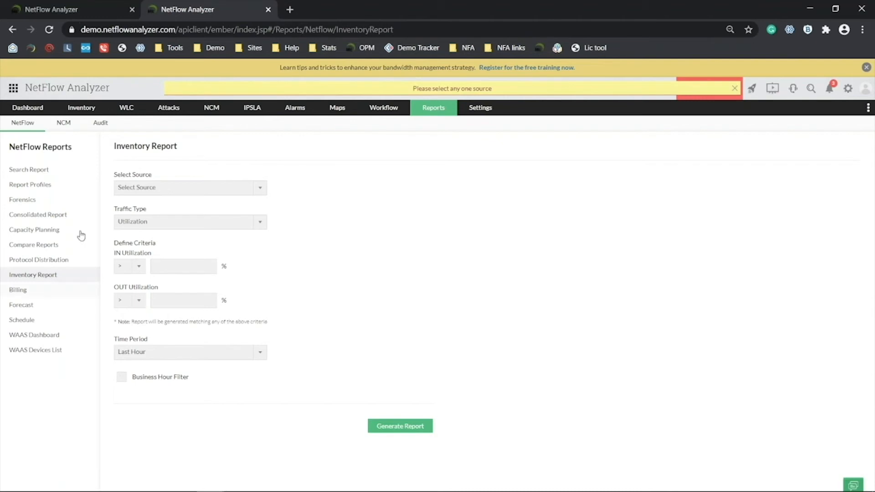
# Regenerate the inventory report with Interface as the source for all interfaces.
pyautogui.click(149, 193)
pyautogui.click(156, 219)
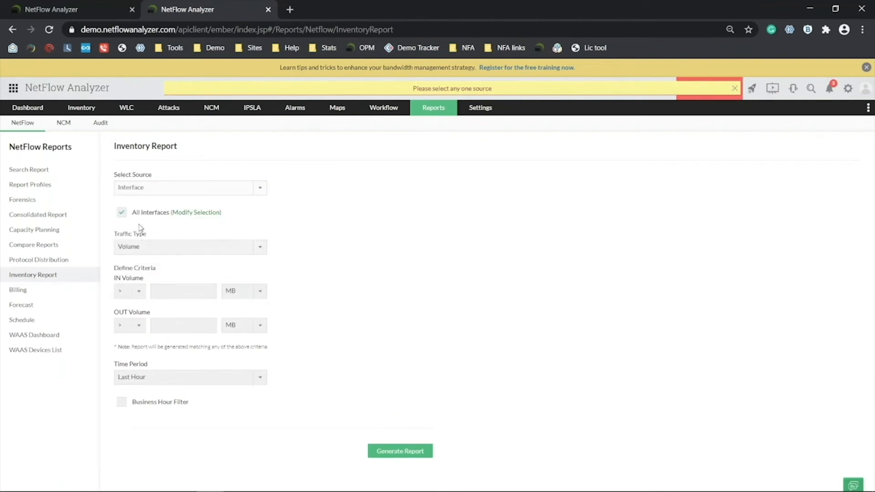
pyautogui.click(138, 213)
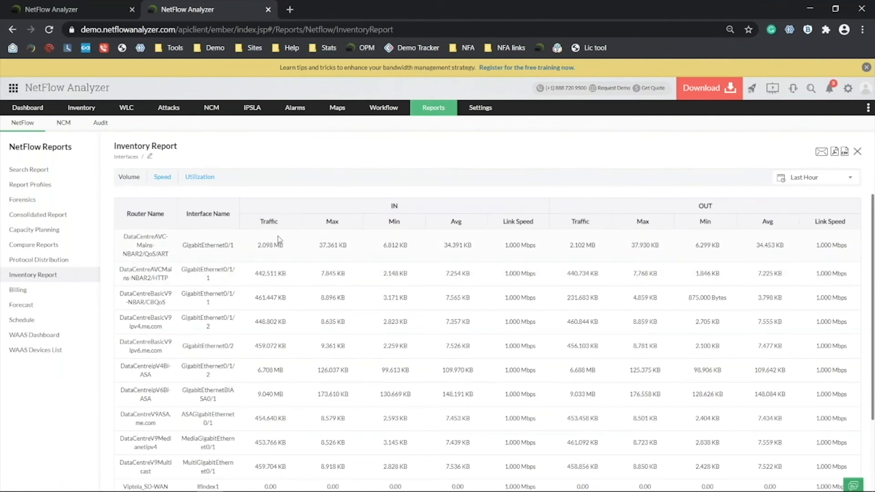
# Switch the inventory report to Utilization, then advance to the 'Save and schedule reports' slide.
pyautogui.click(197, 179)
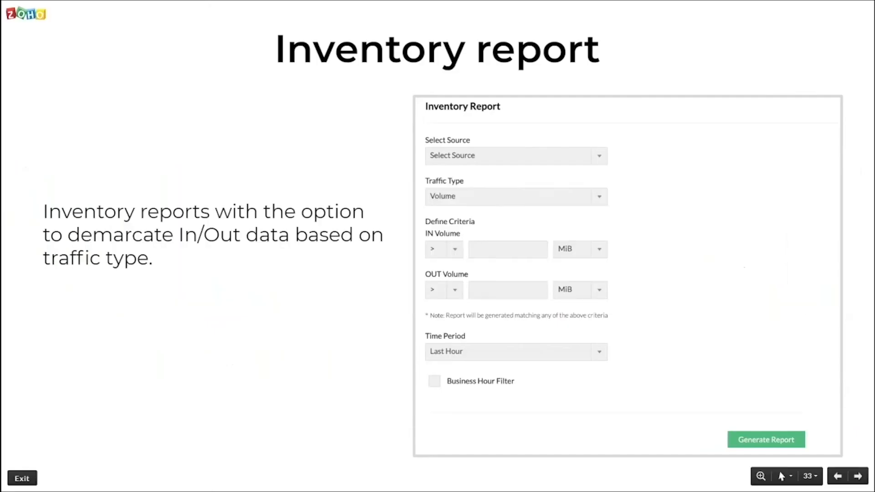
pyautogui.press('Right')
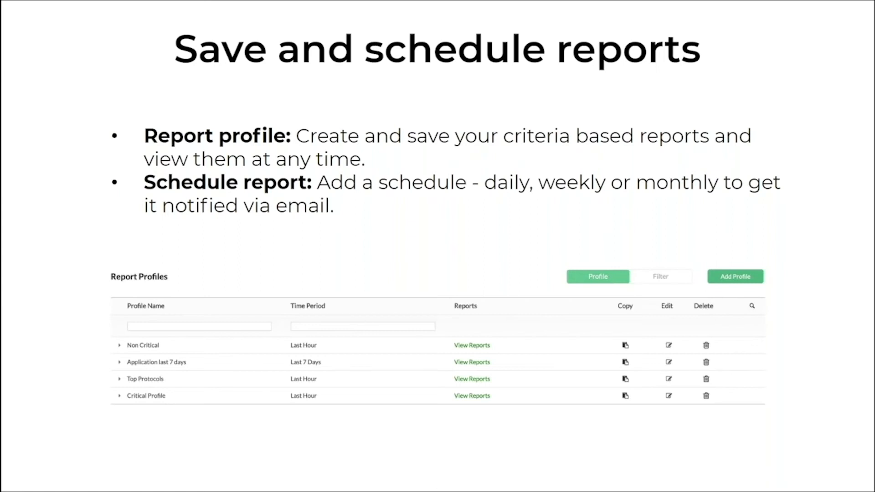
# Return from the slideshow to NetFlow Analyzer and open Report Profiles.
pyautogui.hotkey('alt', 'Tab')
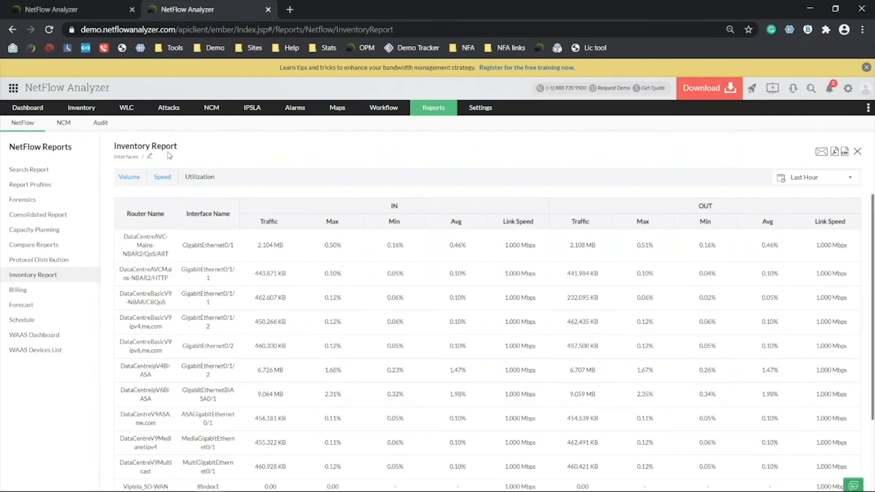
pyautogui.click(52, 186)
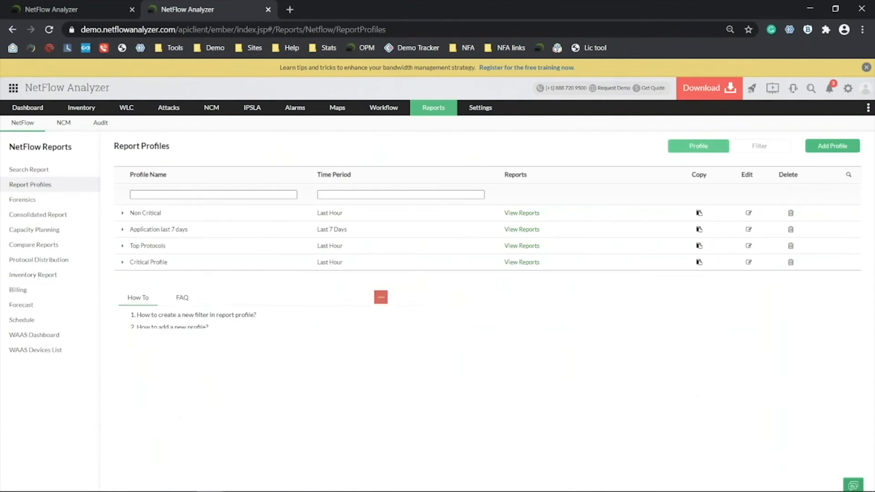
# Start a new report profile with Conversation Network Report as its selected report.
pyautogui.click(838, 155)
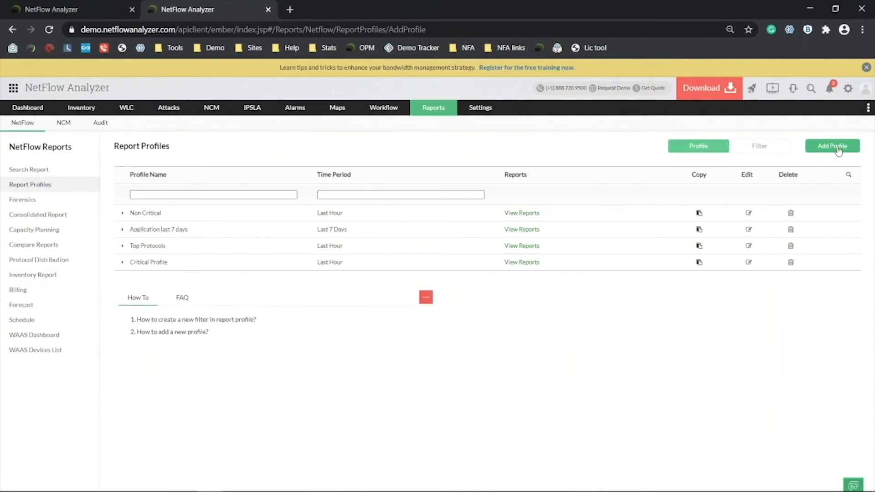
pyautogui.scroll(-3, 632, 299)
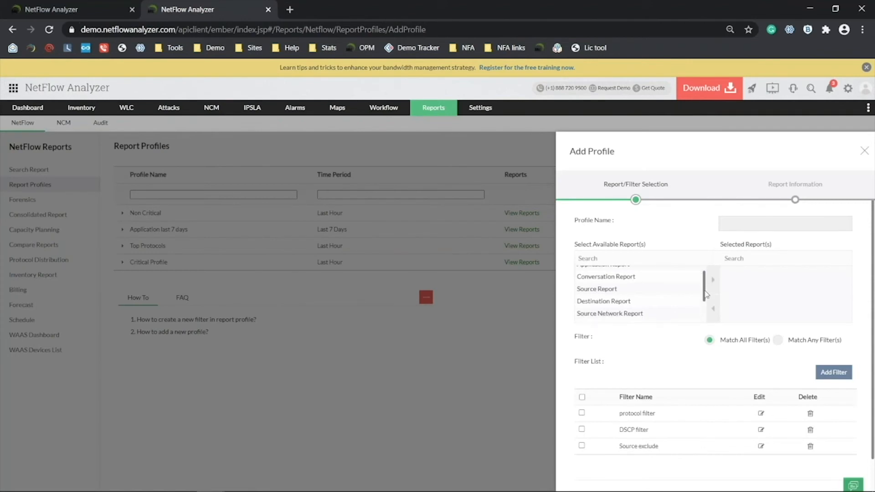
pyautogui.click(620, 309)
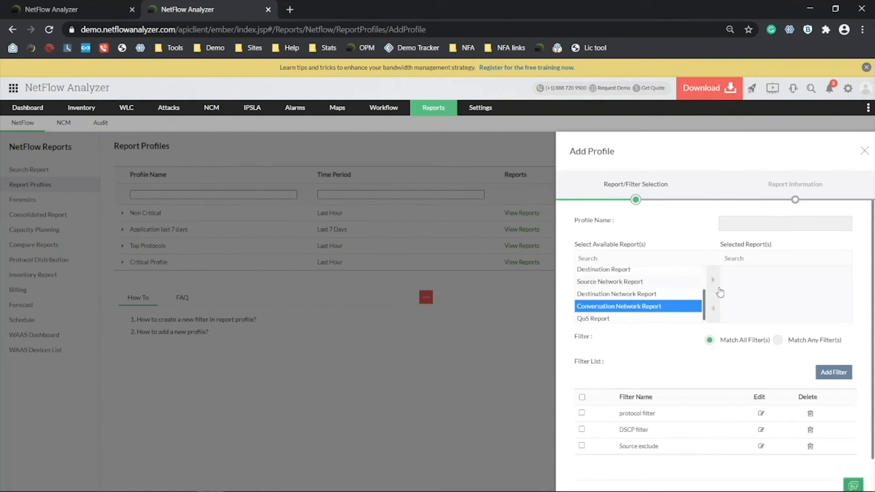
pyautogui.click(713, 280)
# Name the profile 'nmea' and bring up the Add Filter form.
pyautogui.click(772, 229)
pyautogui.write('nme')
pyautogui.write('ame')
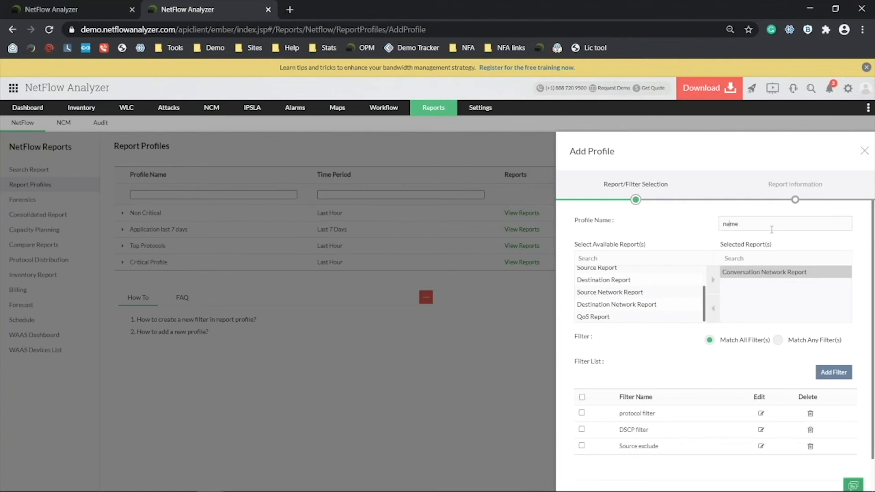
pyautogui.scroll(-1, 771, 229)
pyautogui.click(826, 341)
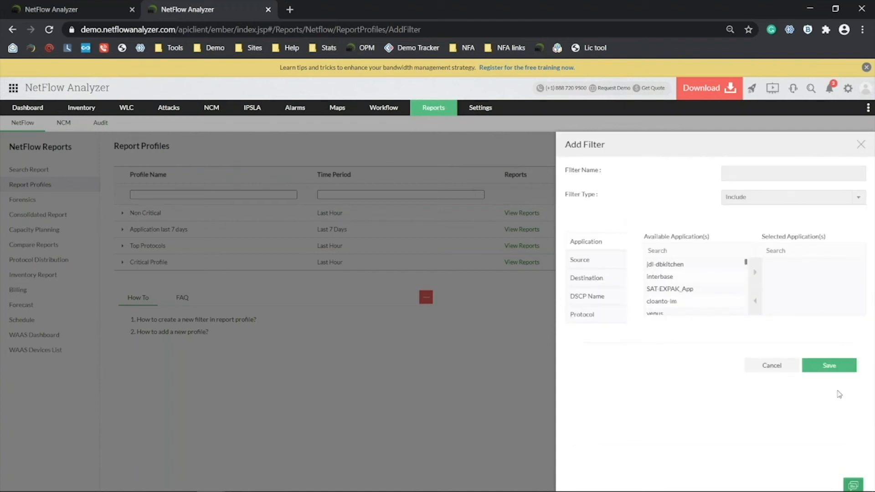
# Draft an Exclude filter with jdl-dbkitchen and the next three applications, then cancel it.
pyautogui.click(733, 197)
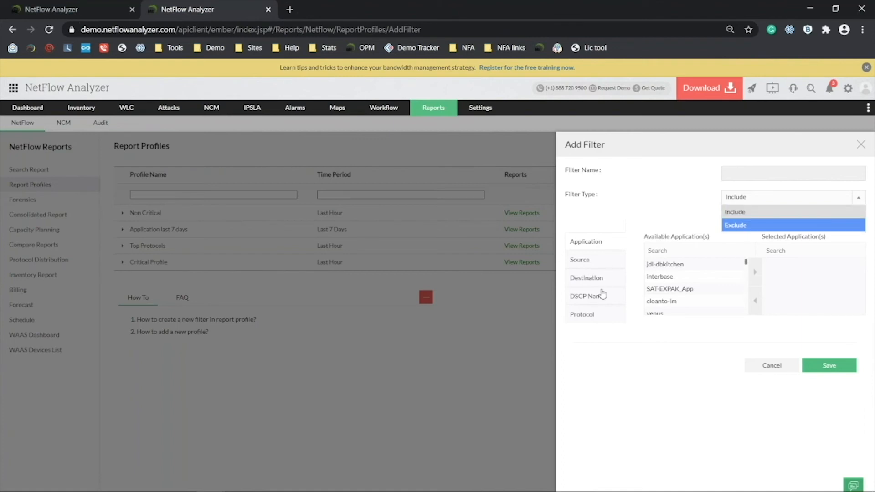
pyautogui.click(738, 226)
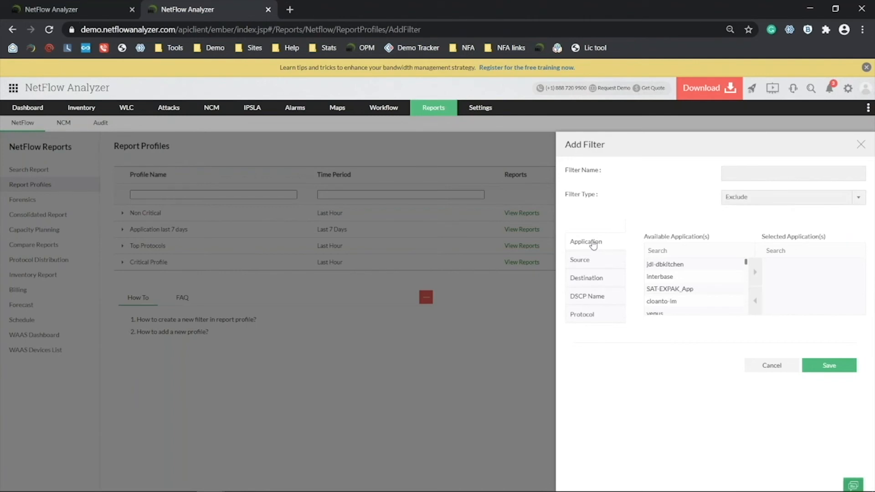
pyautogui.click(692, 268)
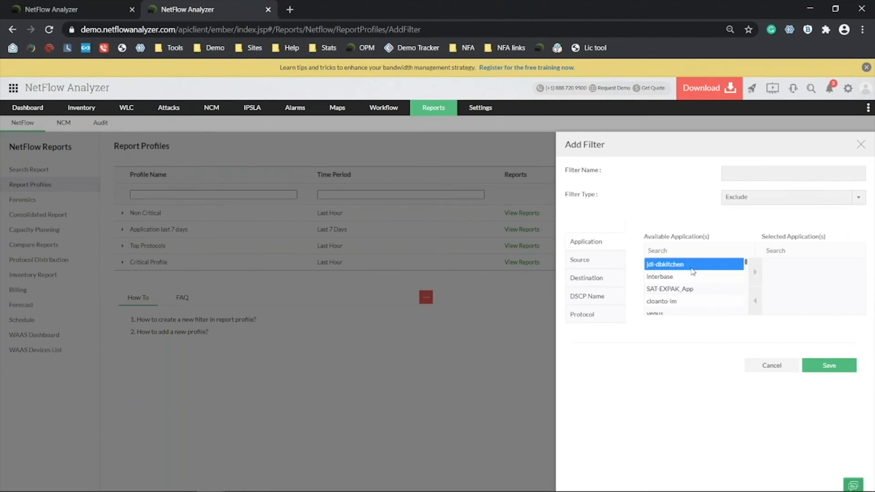
pyautogui.hotkey('shift', 'Down')
pyautogui.hotkey('shift', 'Down')
pyautogui.hotkey('shift', 'Down')
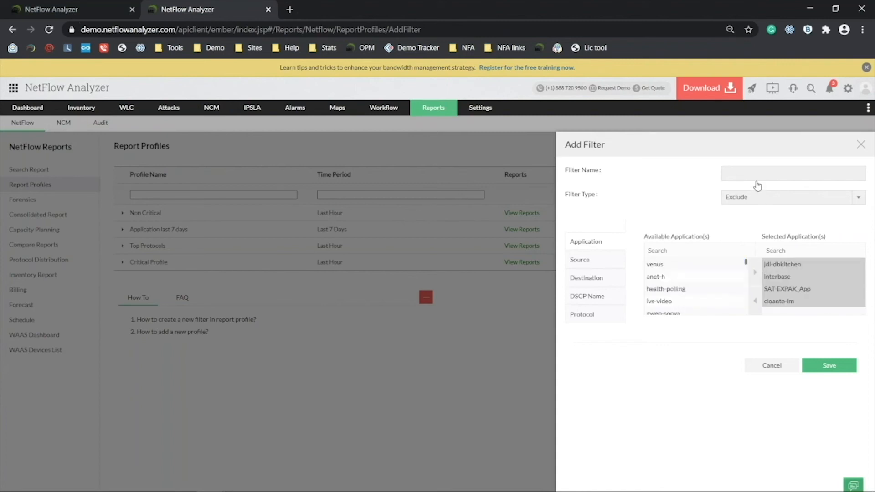
pyautogui.click(769, 366)
pyautogui.click(766, 364)
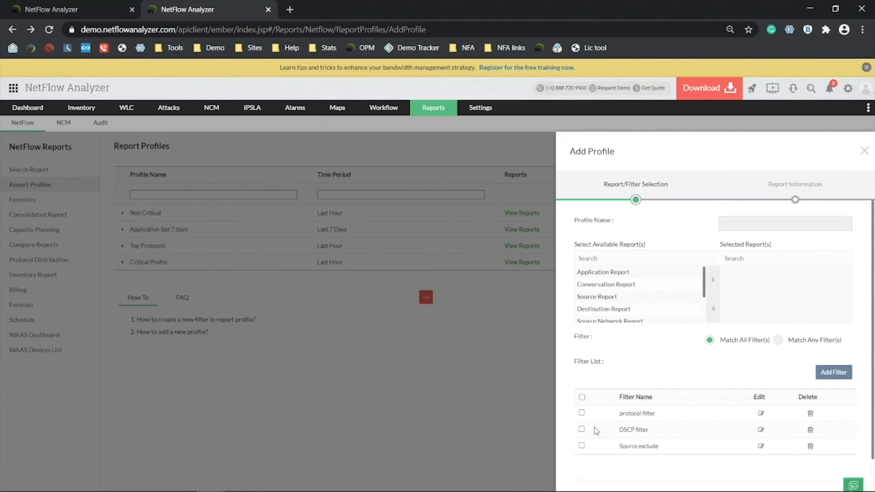
# Close the new profile form, view the Application last 7 days pie chart, then close it.
pyautogui.click(864, 151)
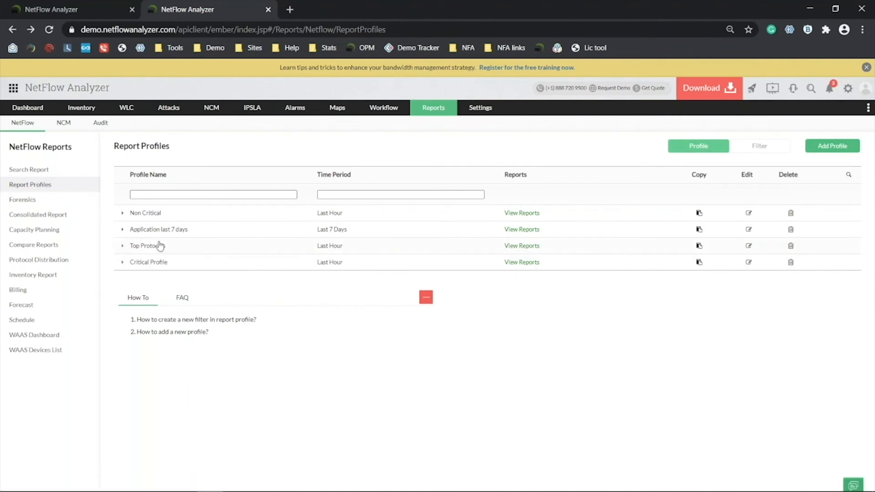
pyautogui.click(520, 230)
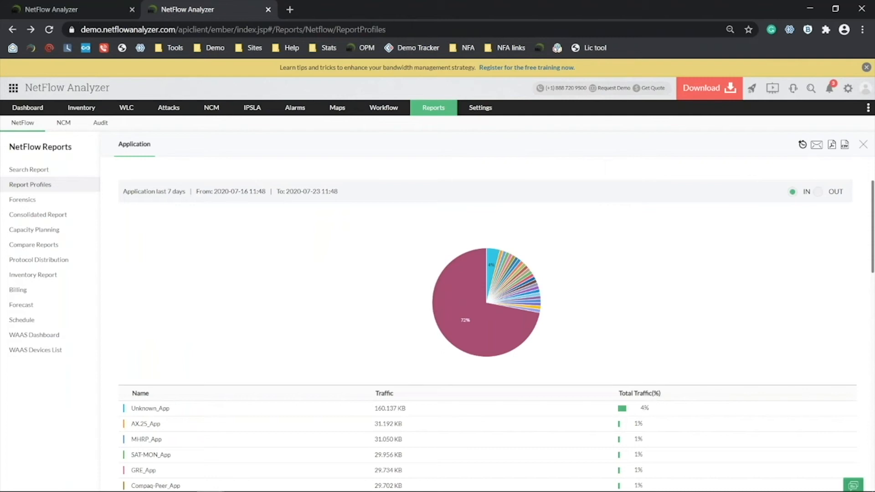
pyautogui.scroll(-15, 566, 247)
pyautogui.scroll(15, 565, 273)
pyautogui.click(860, 145)
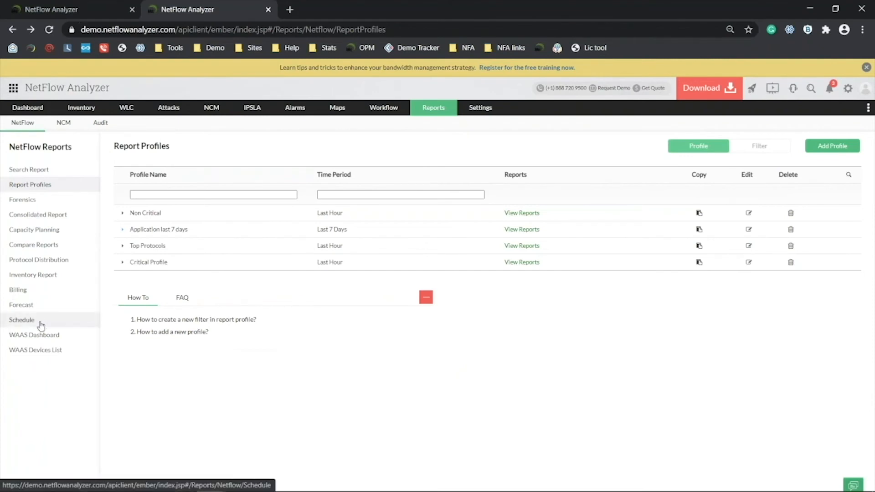
# Open a new Add Schedule Profile form and browse its Report Type list without choosing.
pyautogui.click(40, 324)
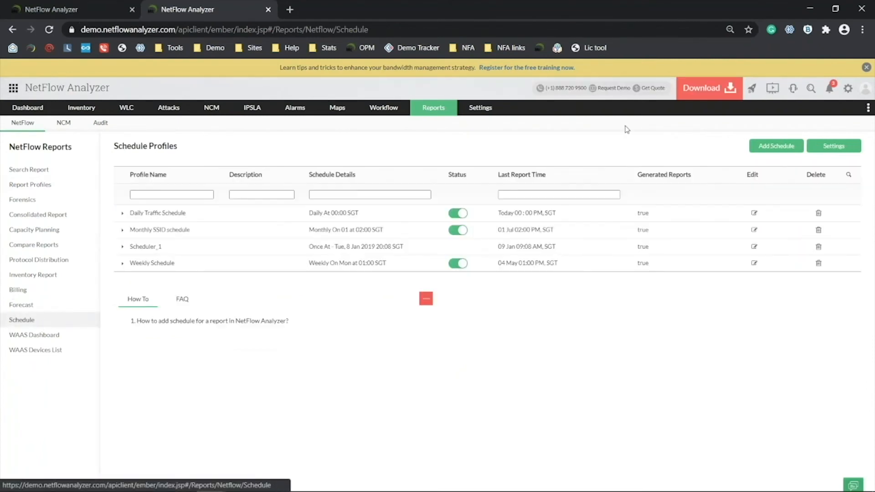
pyautogui.click(762, 146)
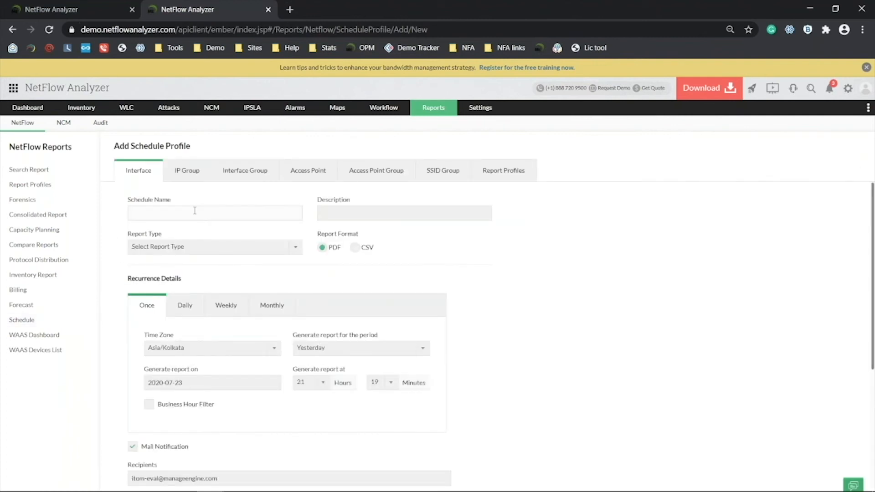
pyautogui.click(209, 250)
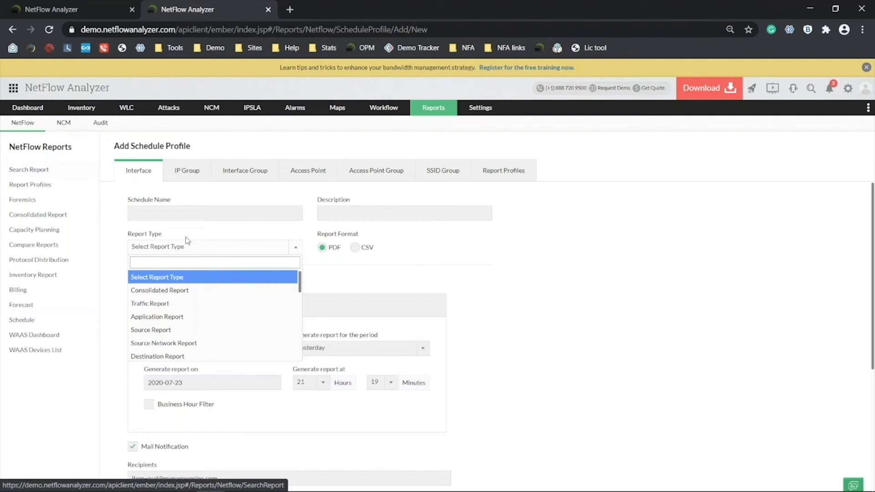
pyautogui.moveTo(301, 280); pyautogui.dragTo(307, 328)
pyautogui.moveTo(307, 343); pyautogui.dragTo(294, 324)
pyautogui.click(409, 249)
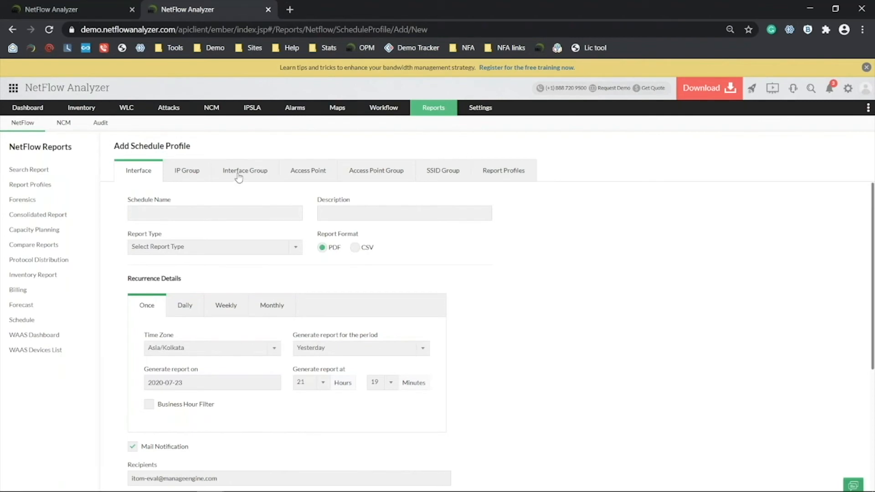
# Switch the schedule form to IP Group and review its default settings.
pyautogui.click(185, 177)
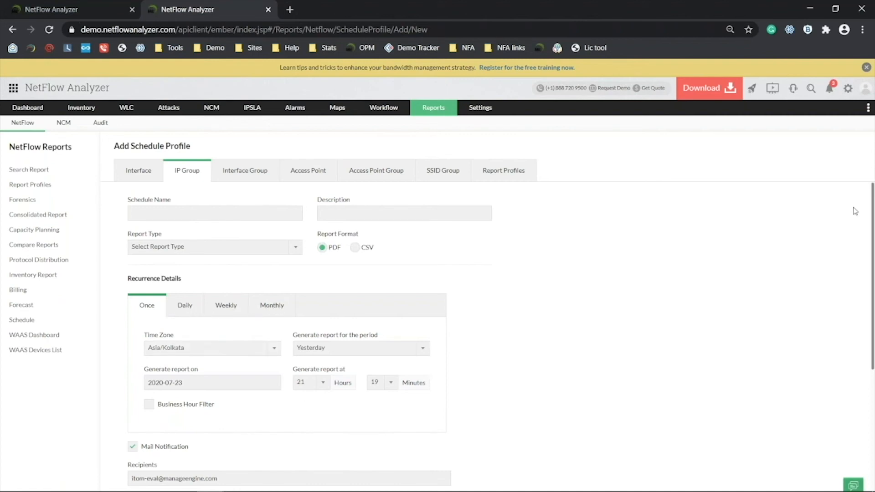
pyautogui.scroll(-4, 531, 310)
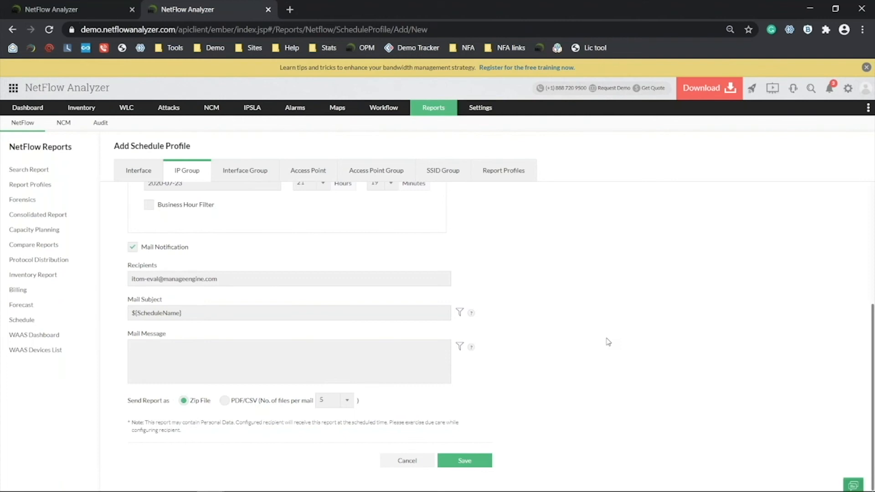
pyautogui.scroll(4, 608, 333)
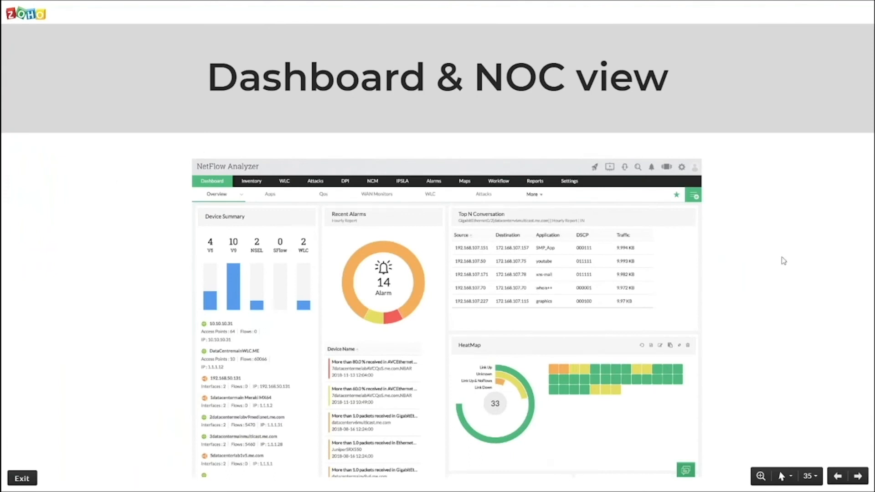
# Leave the Dashboard & NOC view slide and return to the NetFlow Analyzer browser window.
pyautogui.moveTo(438, 39)
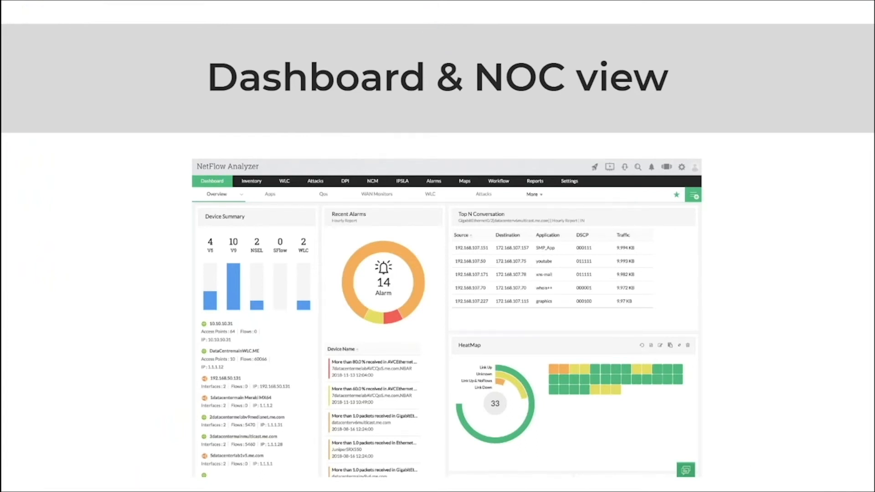
pyautogui.hotkey('alt', 'Tab')
# Open the Traffic Summary dashboard from the Dashboard menu.
pyautogui.moveTo(16, 110)
pyautogui.click(126, 127)
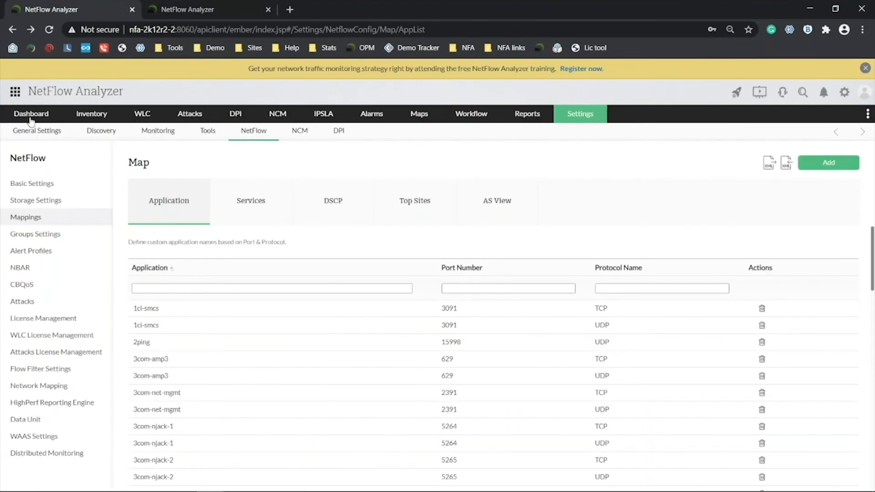
pyautogui.moveTo(31, 120)
pyautogui.moveTo(92, 132)
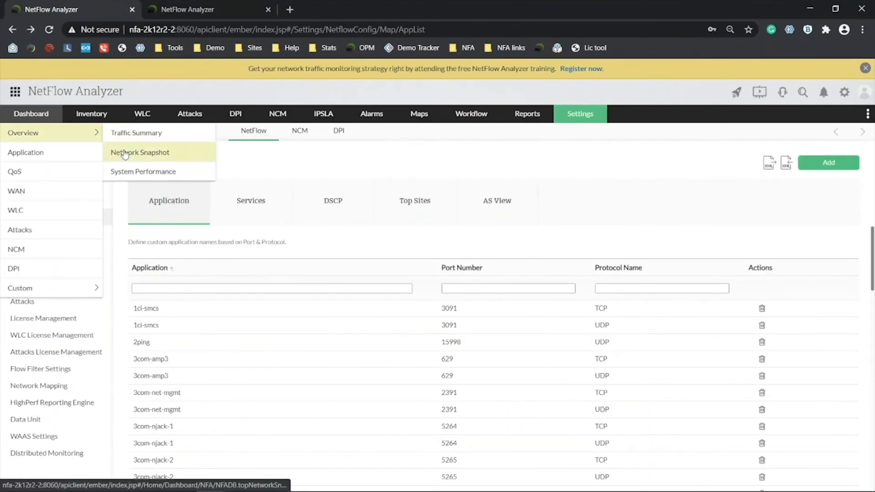
pyautogui.click(129, 139)
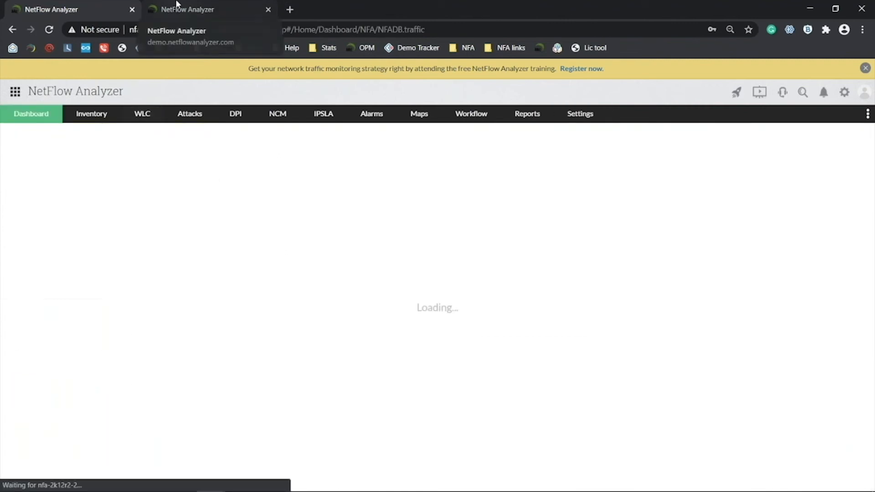
# Settle on the nfa-2k12r2-2 tab's Overview dashboard and inspect its heatmap and Top N charts.
pyautogui.click(182, 9)
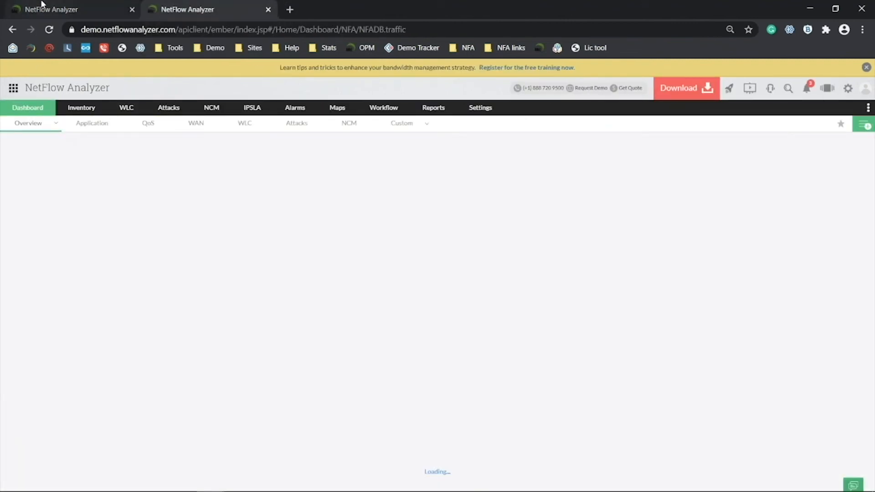
pyautogui.click(41, 4)
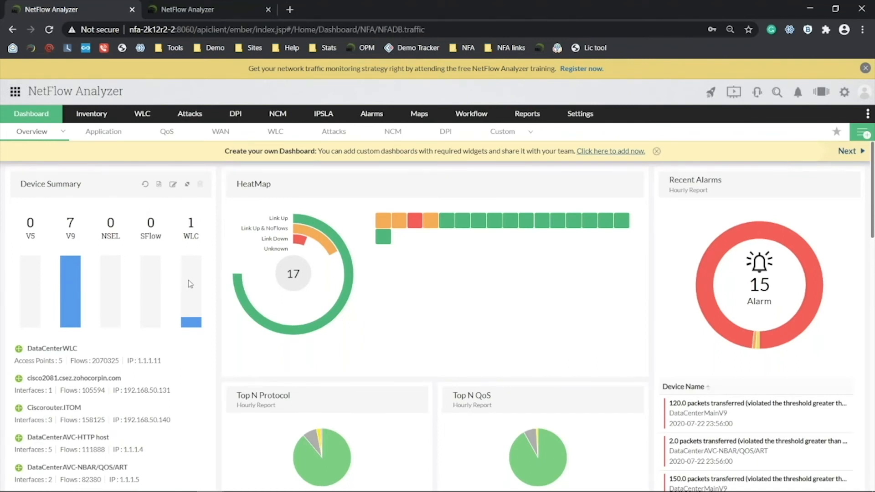
pyautogui.scroll(-5, 94, 387)
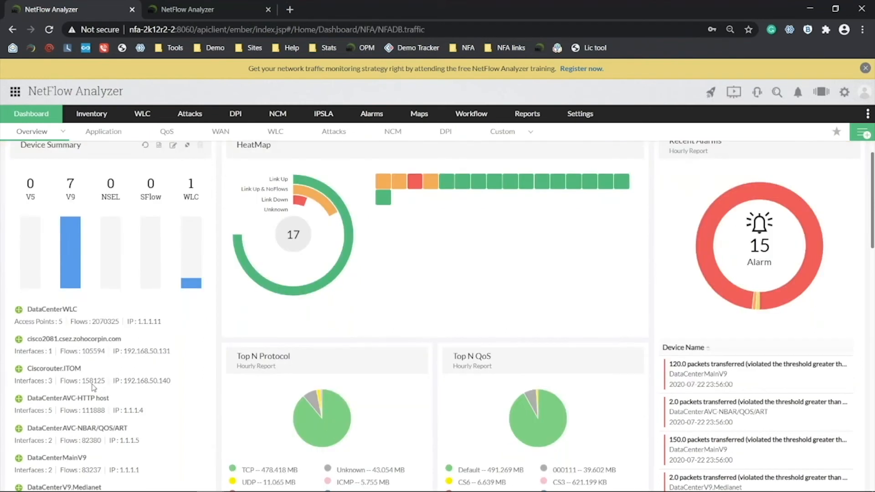
pyautogui.scroll(5, 137, 347)
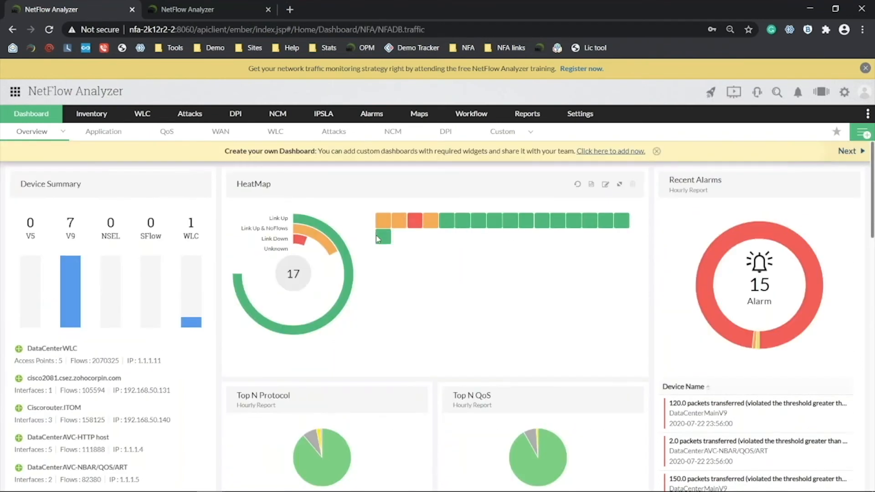
pyautogui.moveTo(503, 224)
pyautogui.scroll(-6, 306, 419)
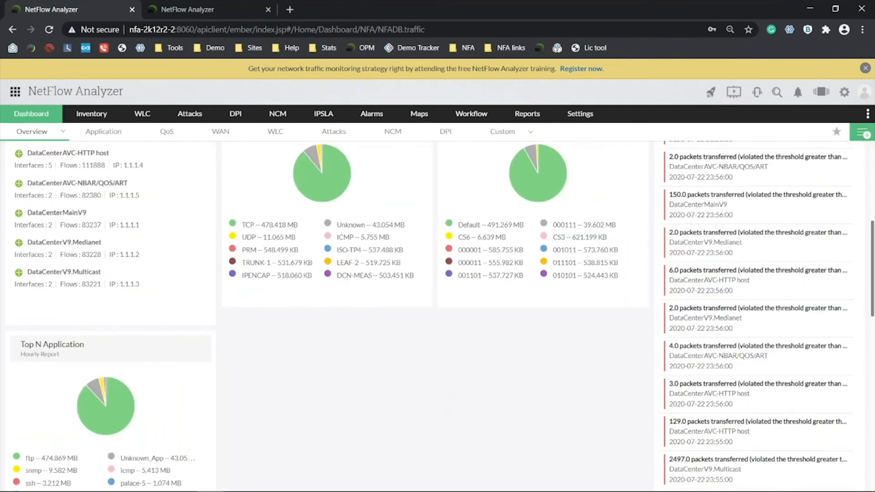
pyautogui.click(182, 9)
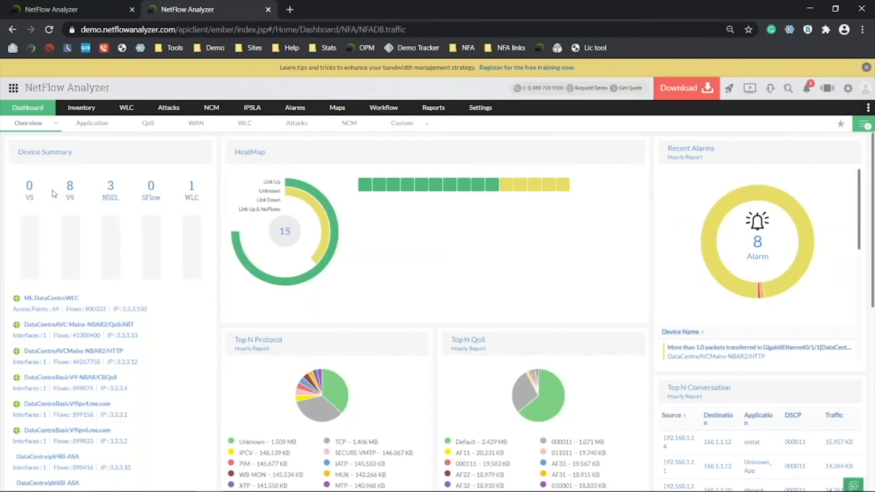
pyautogui.click(50, 155)
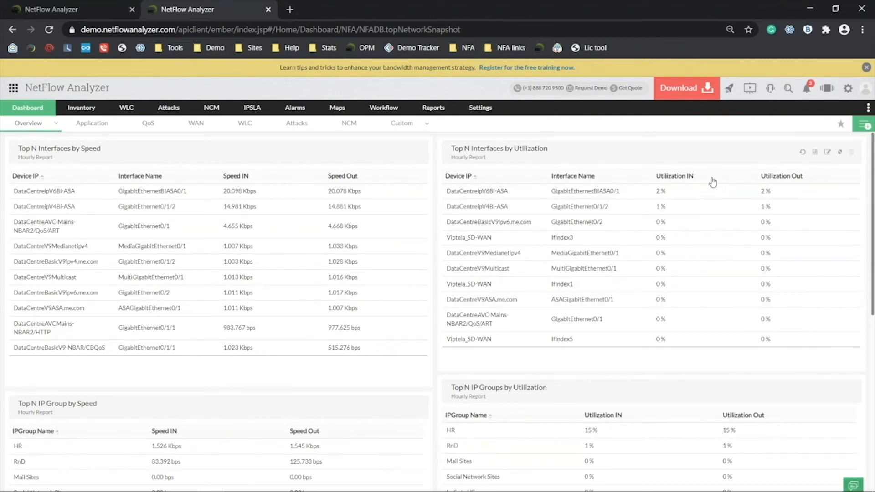
pyautogui.click(586, 191)
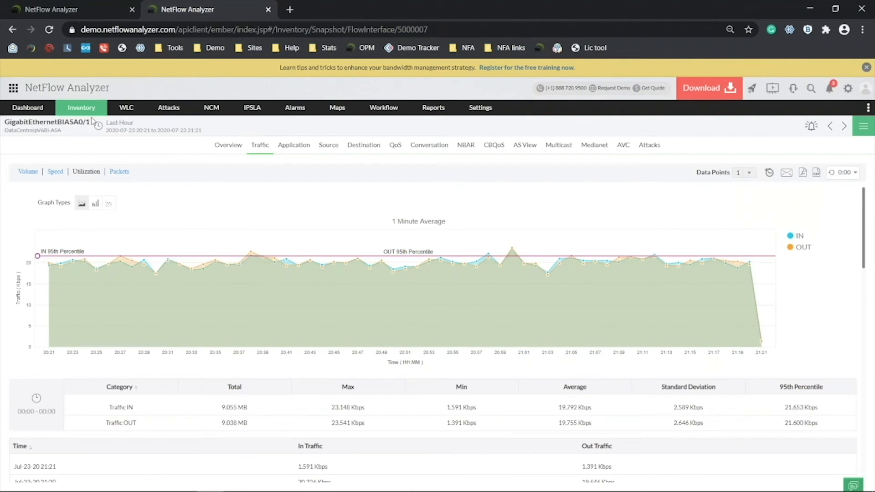
pyautogui.click(93, 5)
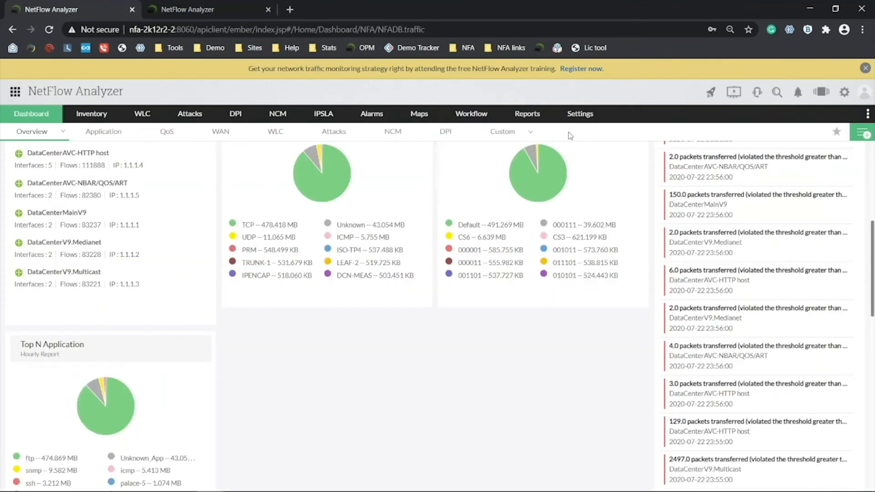
pyautogui.click(529, 132)
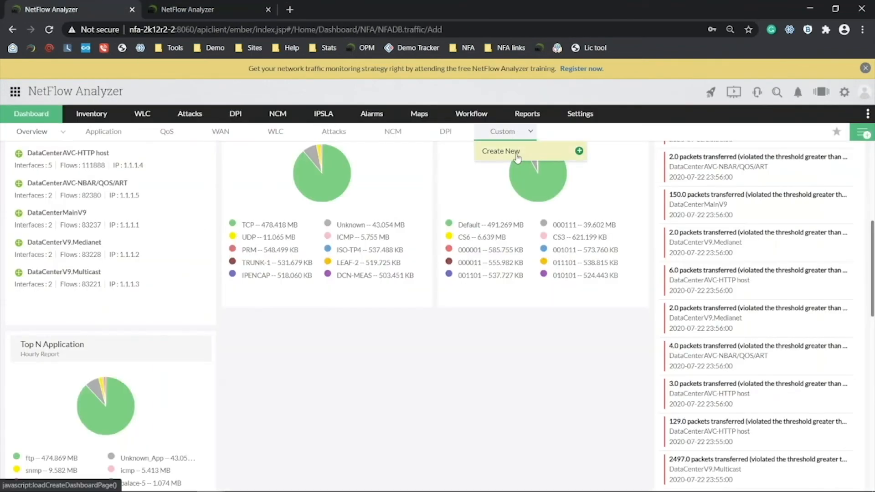
pyautogui.click(517, 155)
pyautogui.click(721, 186)
pyautogui.write('name')
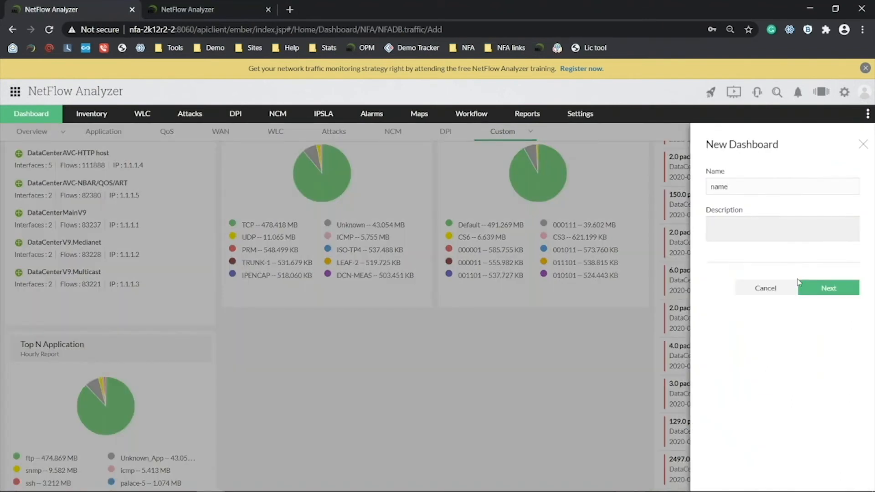
pyautogui.click(823, 288)
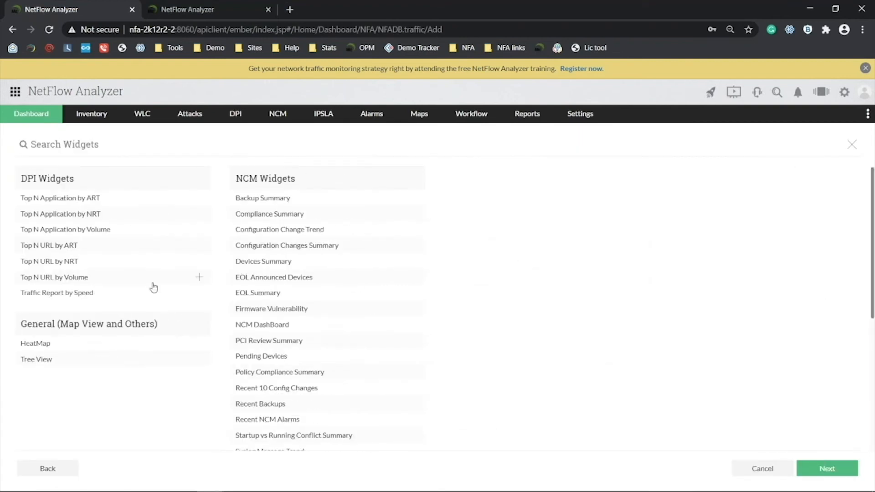
pyautogui.scroll(-5, 153, 287)
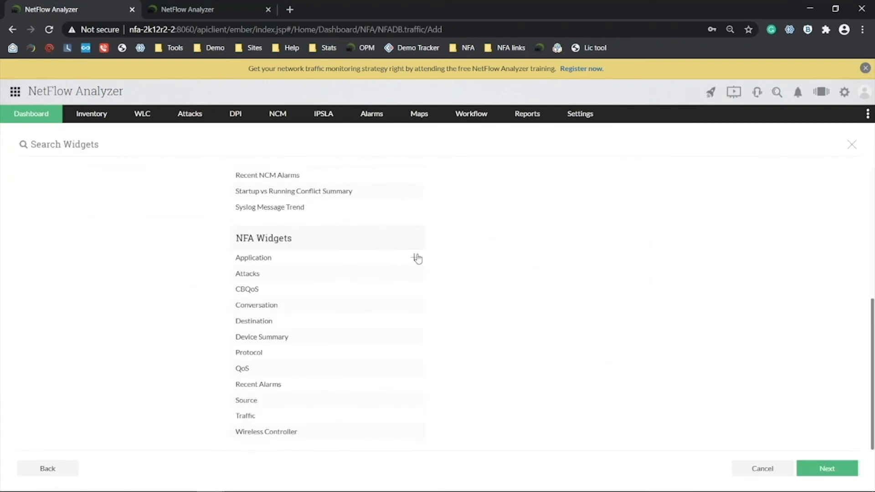
pyautogui.click(414, 415)
pyautogui.click(415, 305)
pyautogui.click(414, 258)
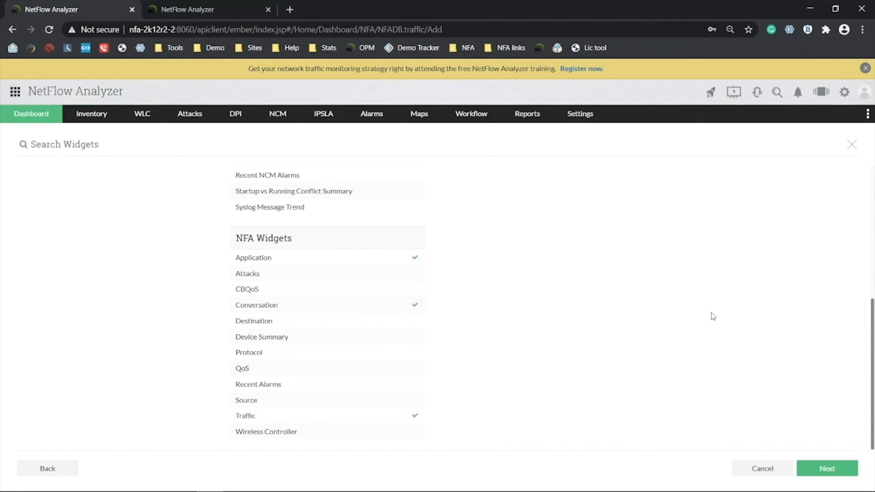
pyautogui.click(805, 472)
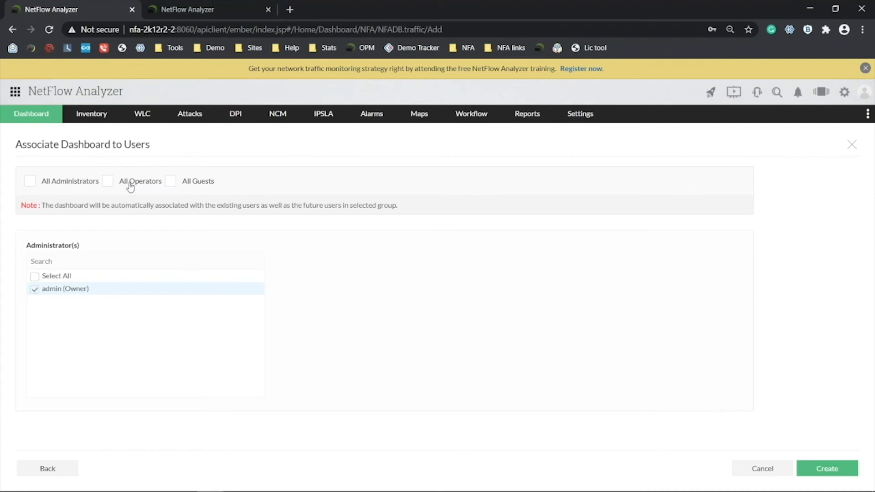
pyautogui.click(850, 145)
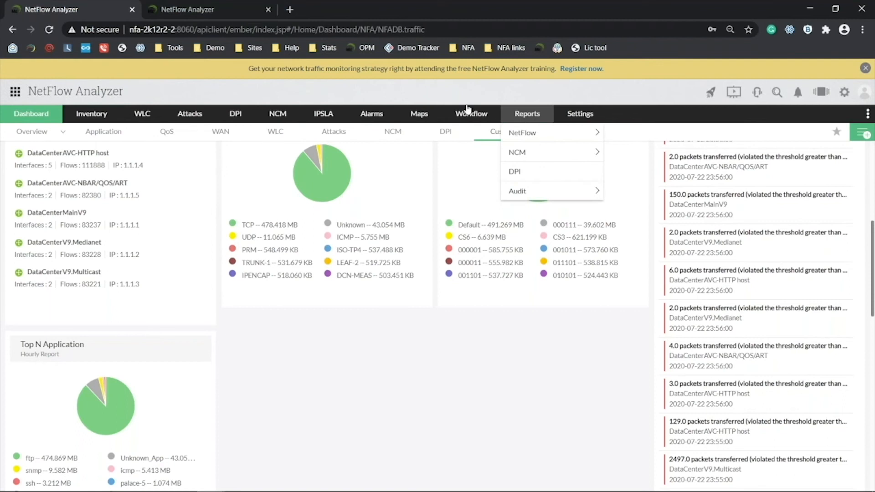
# On the demo server tab, open the WAN interface custom dashboard's QoS view.
pyautogui.hotkey('ctrl', 'Tab')
pyautogui.moveTo(27, 107)
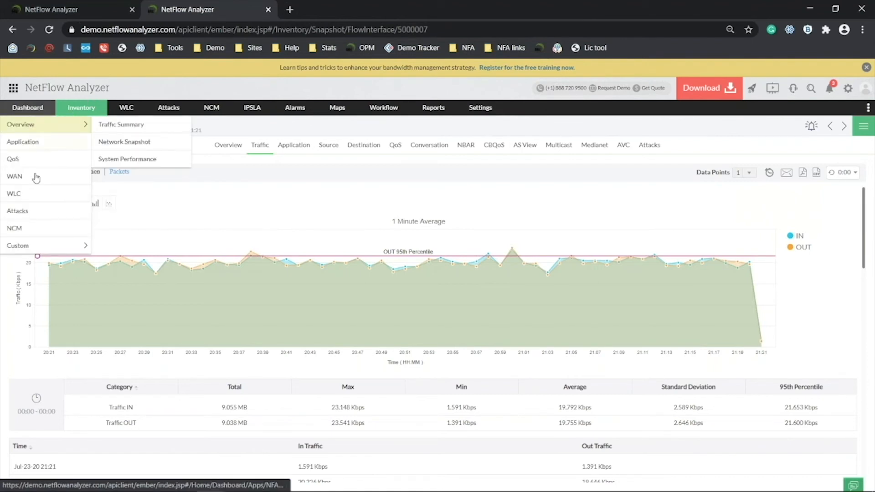
pyautogui.click(120, 246)
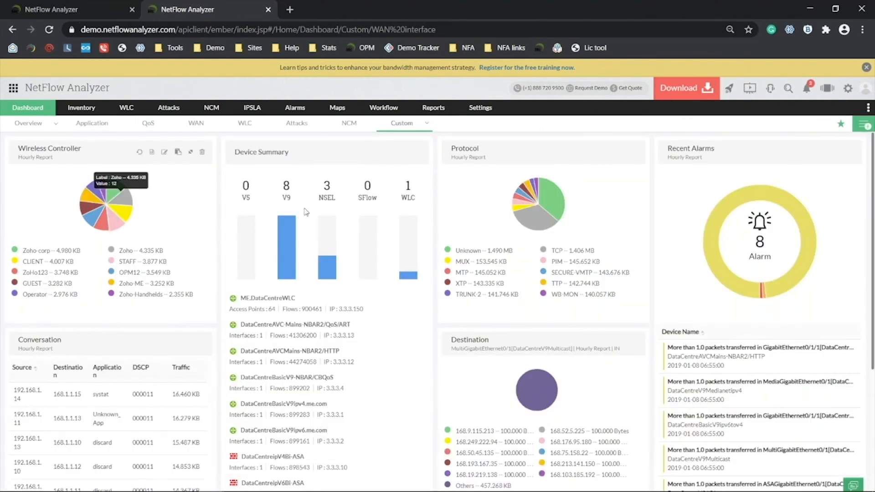
pyautogui.click(148, 123)
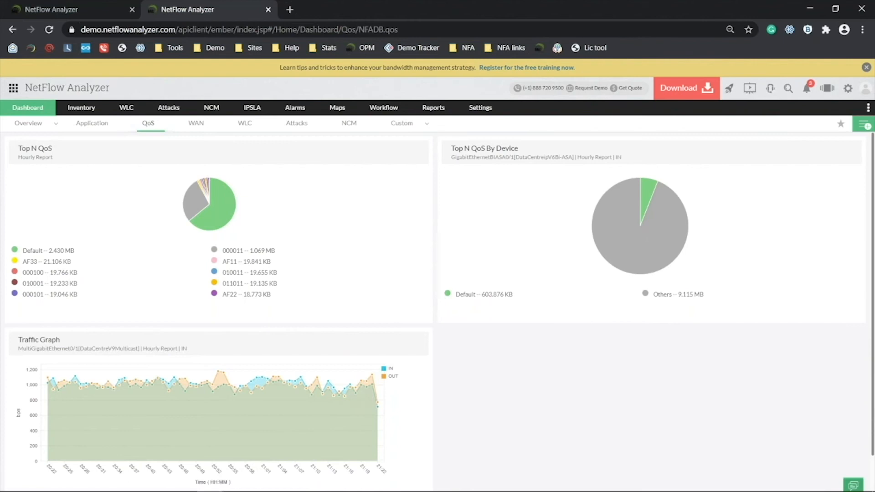
pyautogui.hotkey('alt', 'Tab')
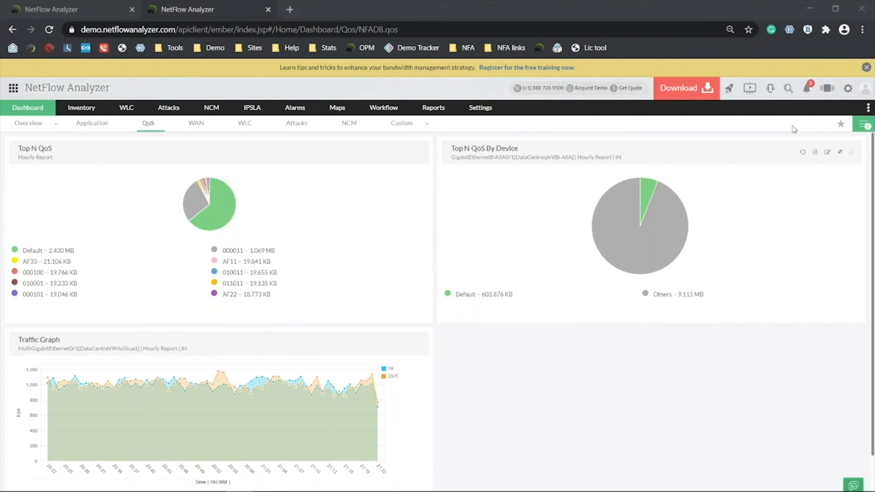
# Launch a maximized NOC view slideshow showing the WAN interface view.
pyautogui.click(826, 96)
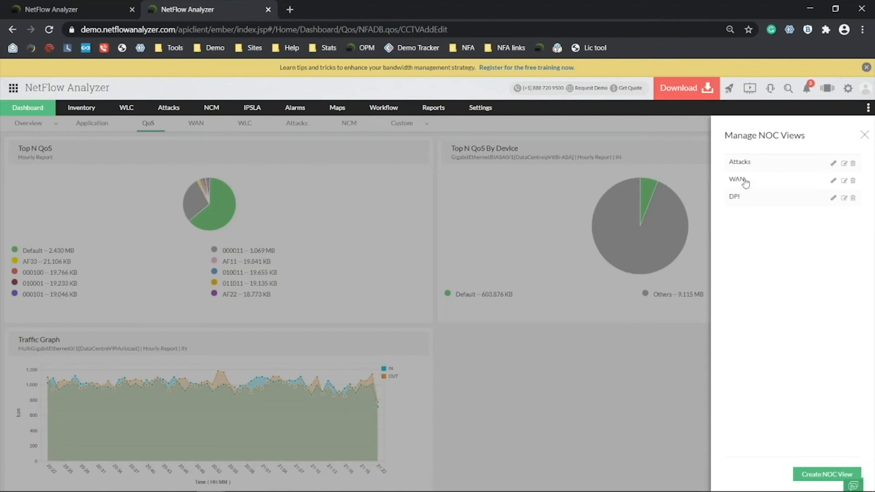
pyautogui.click(744, 180)
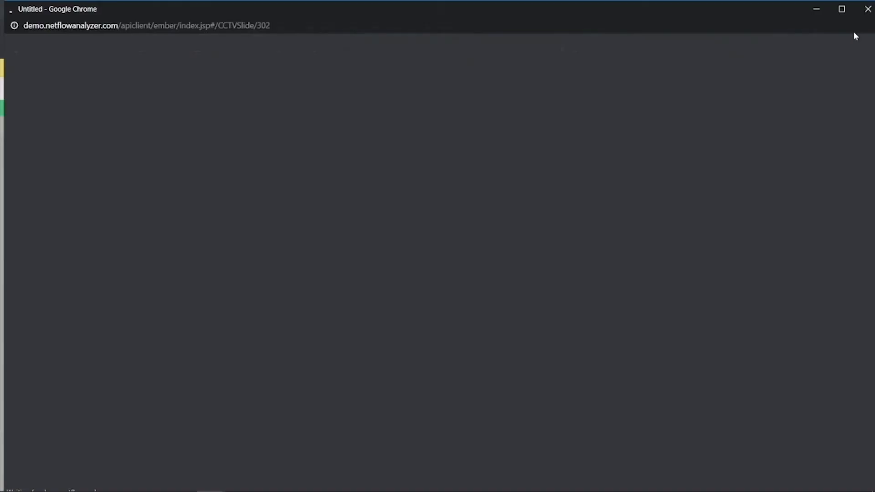
pyautogui.click(843, 9)
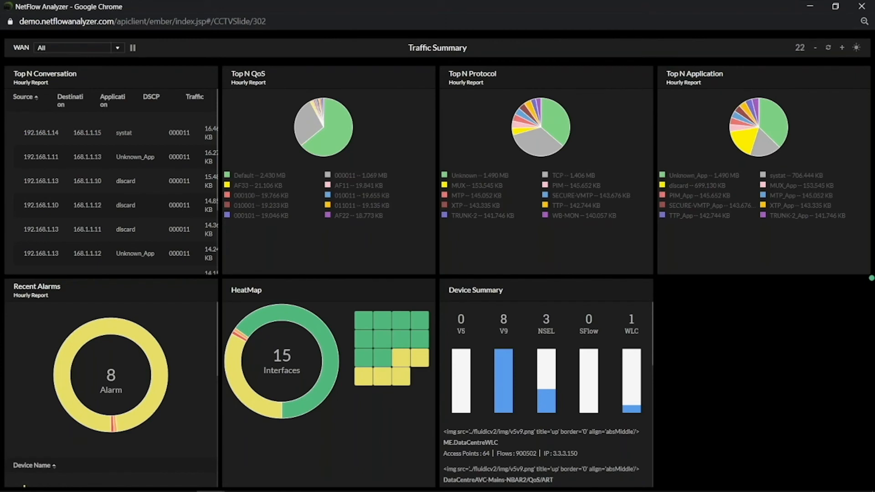
pyautogui.click(78, 48)
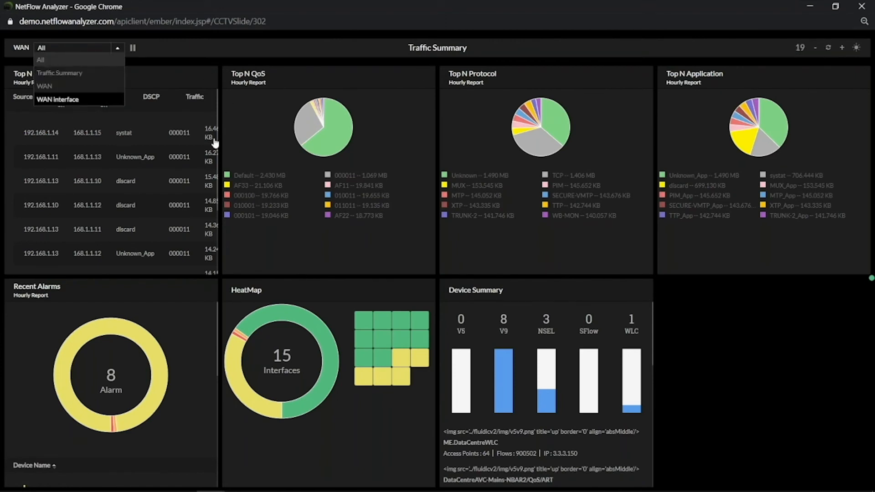
pyautogui.press('Return')
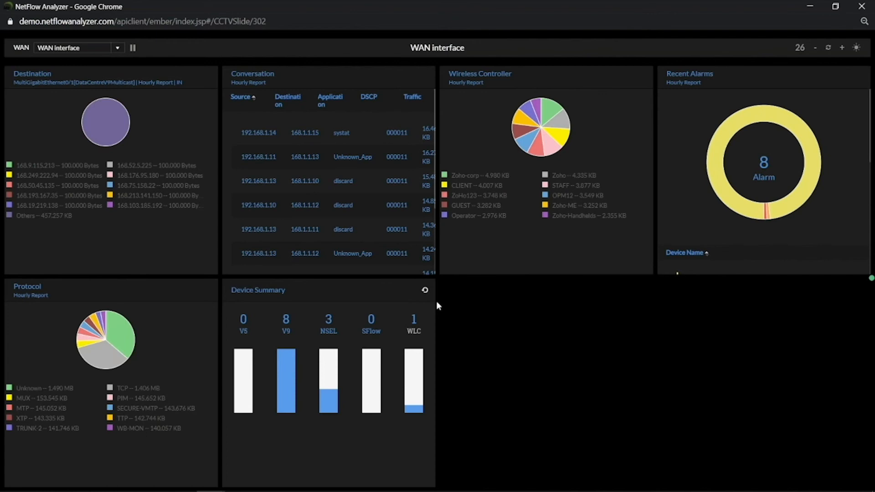
# Drag the Device Summary widget right, then discard the layout change.
pyautogui.moveTo(373, 297); pyautogui.dragTo(464, 302)
pyautogui.click(861, 47)
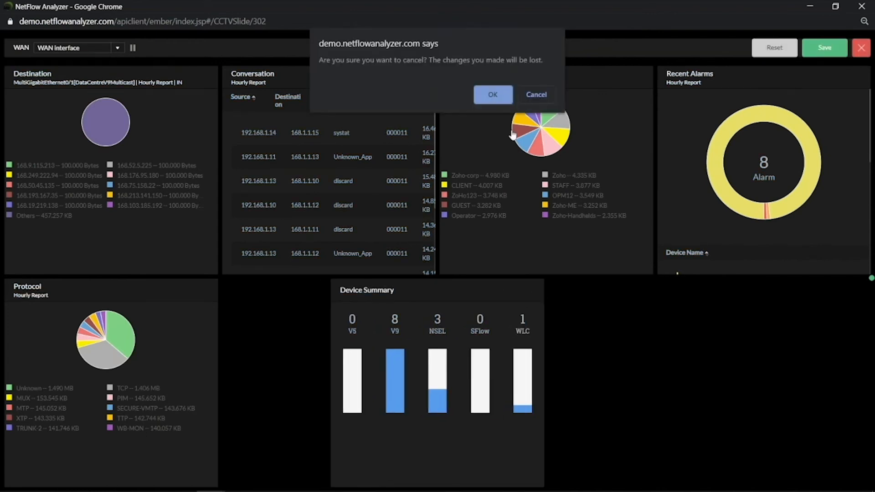
pyautogui.click(487, 92)
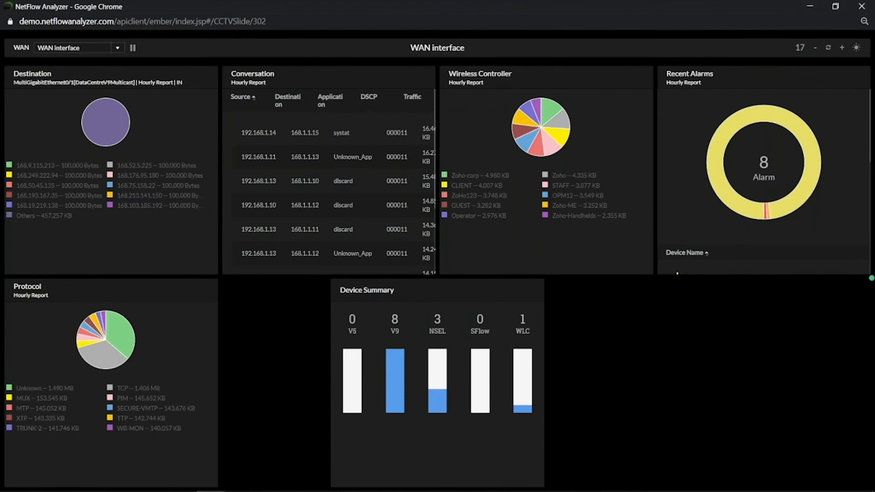
# Close the NOC view window and panel, then advance the presentation to the next slide.
pyautogui.click(862, 5)
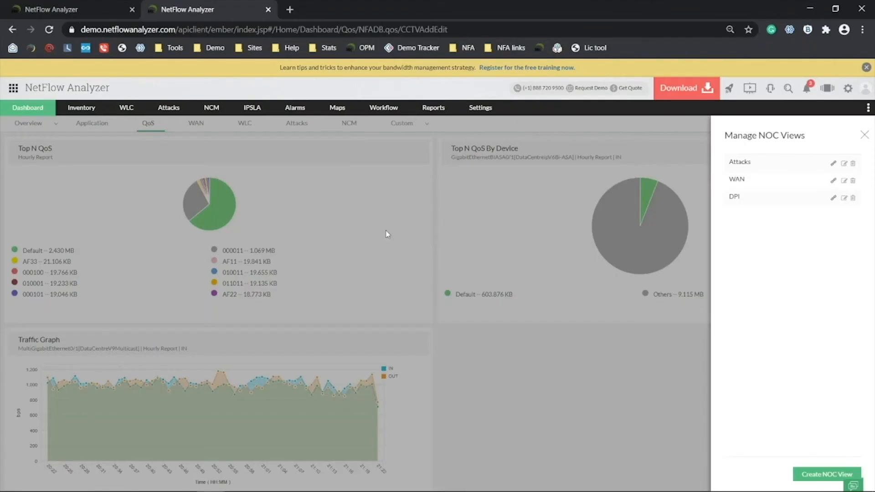
pyautogui.click(864, 136)
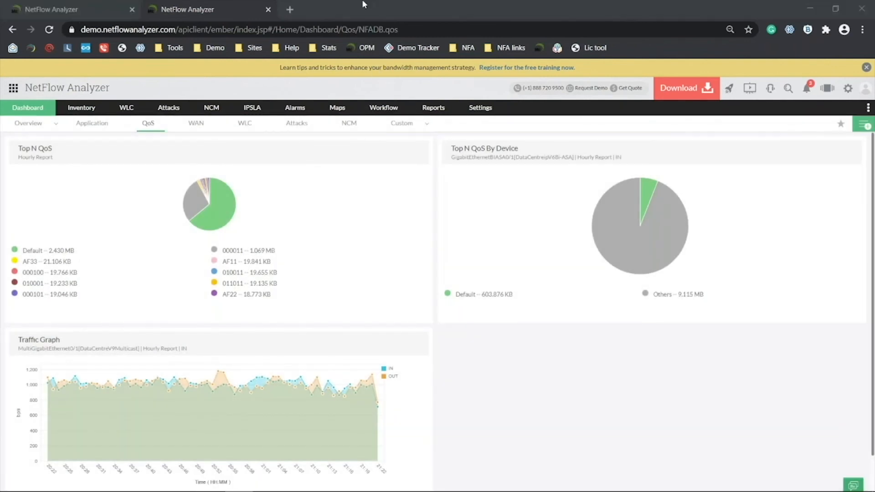
pyautogui.hotkey('alt', 'Tab')
pyautogui.hotkey('alt', 'Tab')
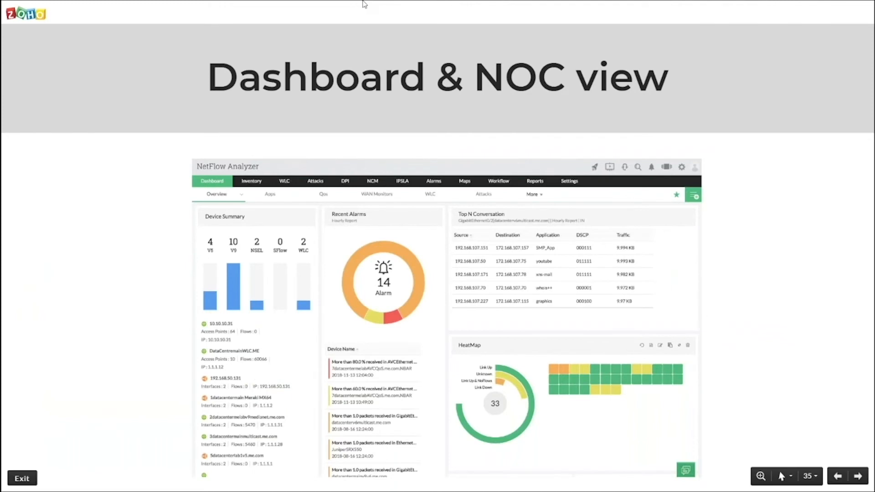
pyautogui.press('Right')
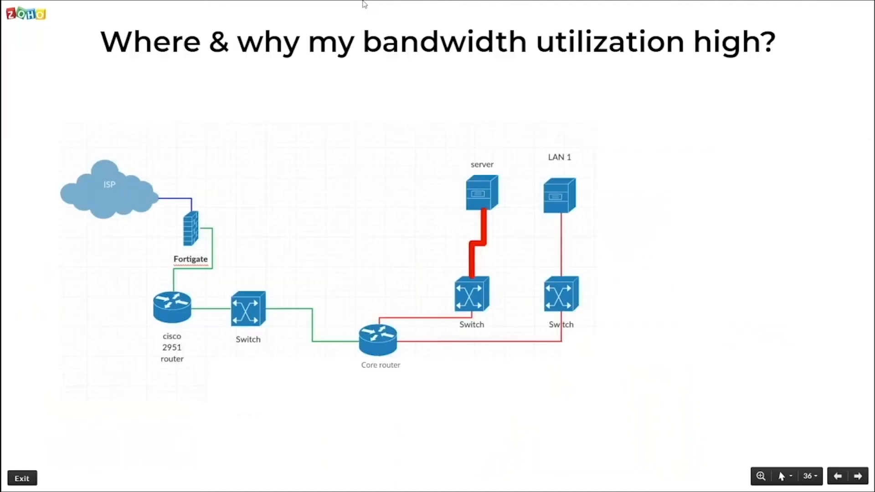
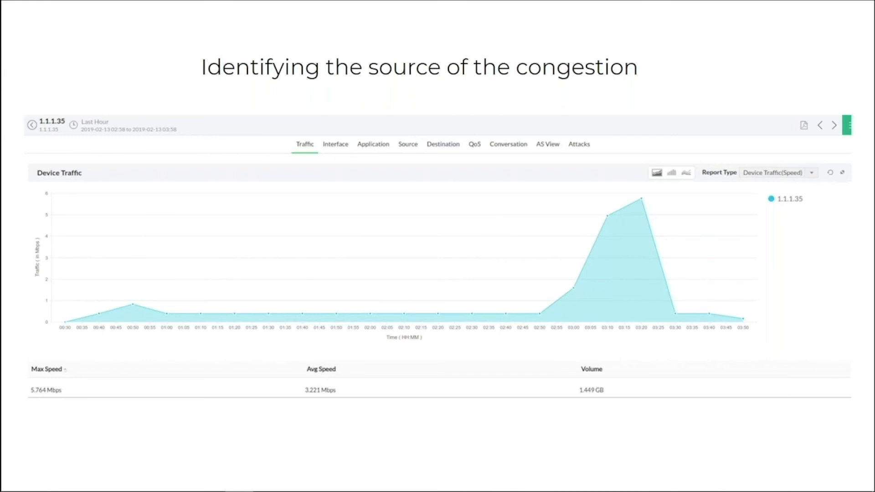
# Leave the congestion-source slide and switch to the NetFlow Analyzer QoS dashboard in Chrome.
pyautogui.hotkey('alt', 'Tab')
pyautogui.hotkey('alt', 'Tab')
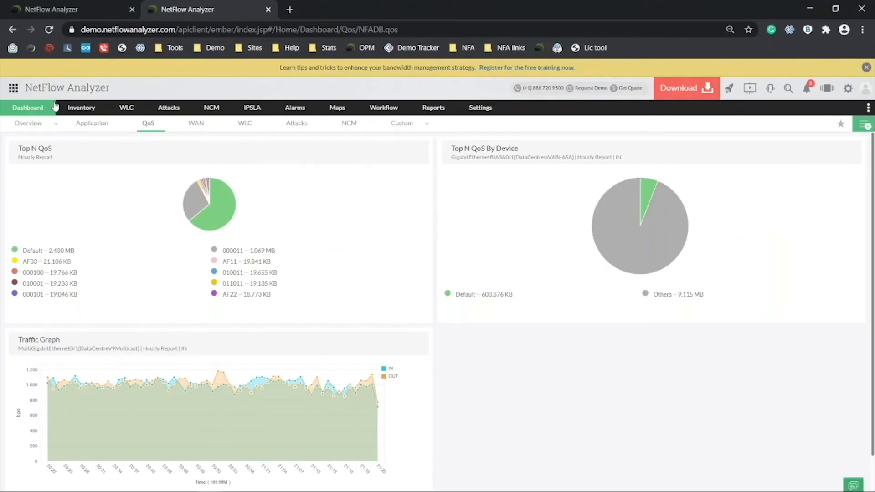
# Open the Inventory > Interfaces list, glance at the other tab's Network Snapshot, then return.
pyautogui.moveTo(80, 113)
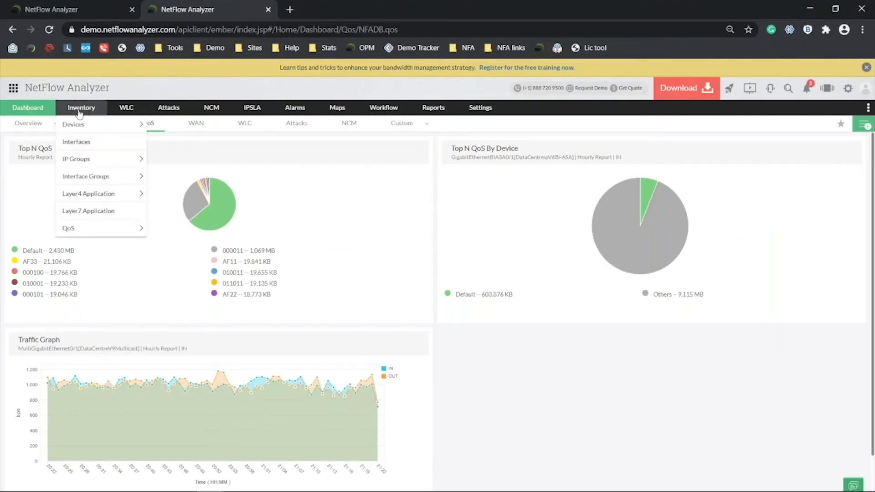
pyautogui.click(85, 143)
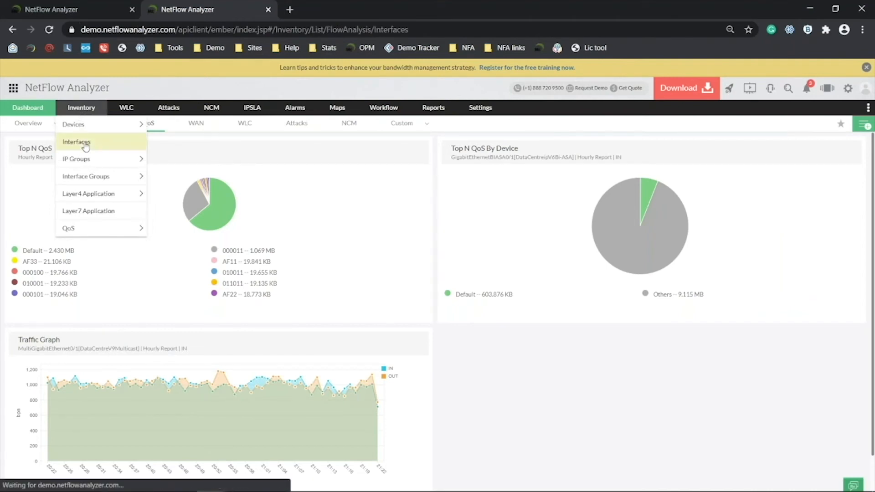
pyautogui.click(24, 5)
pyautogui.click(53, 138)
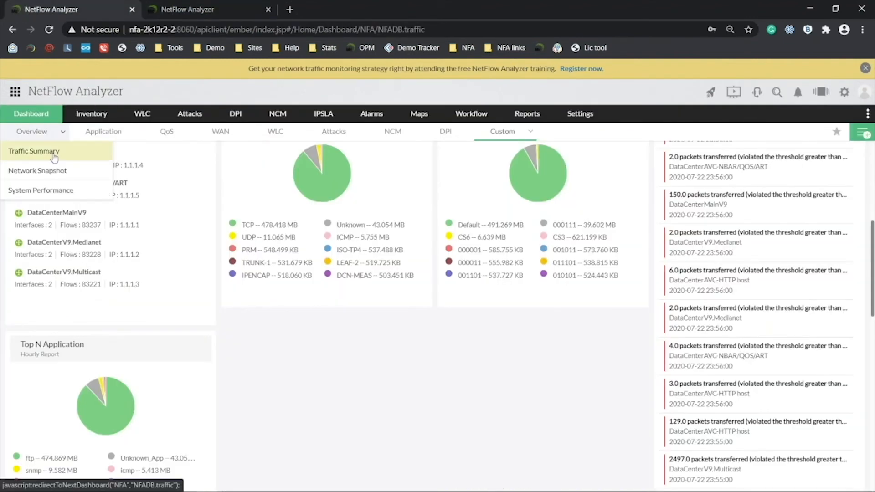
pyautogui.click(62, 176)
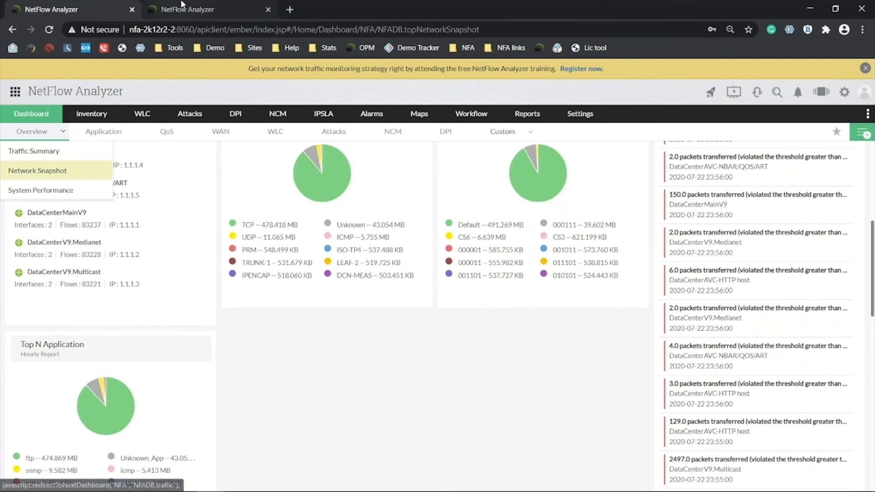
pyautogui.click(181, 6)
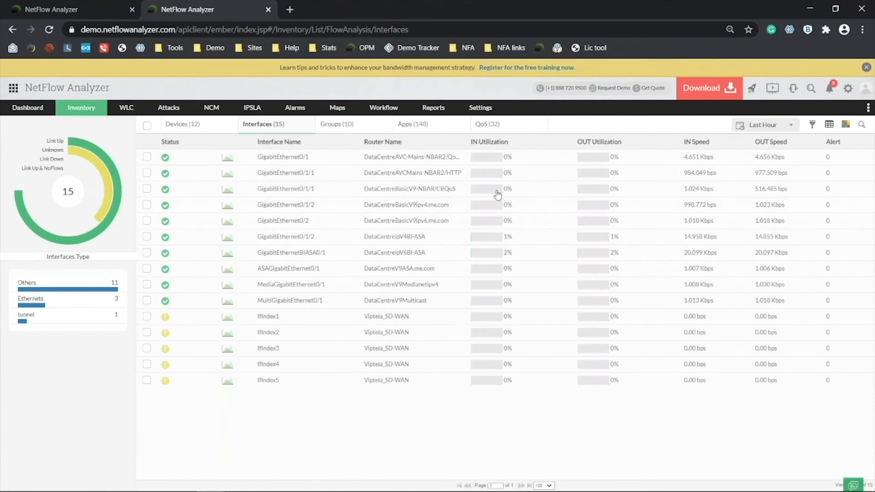
# Check the interface list's time-range choices, review the Network Snapshot again, and return to the interfaces list.
pyautogui.moveTo(493, 186)
pyautogui.click(760, 128)
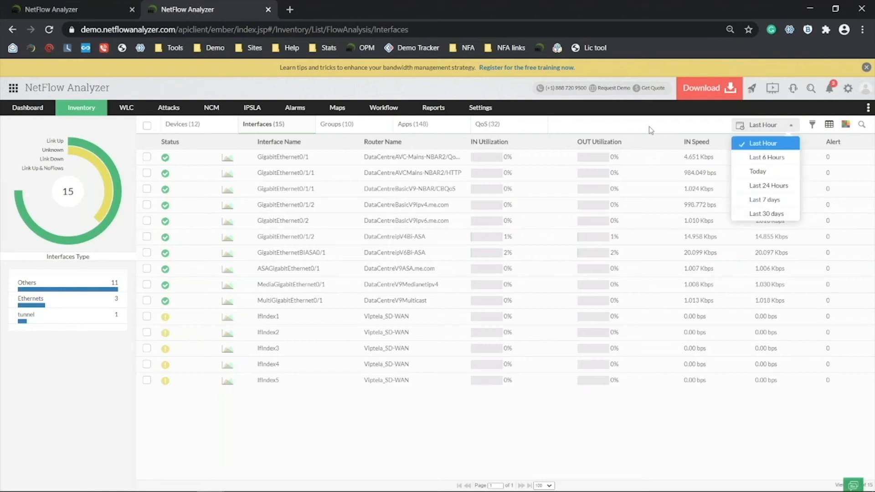
pyautogui.click(102, 6)
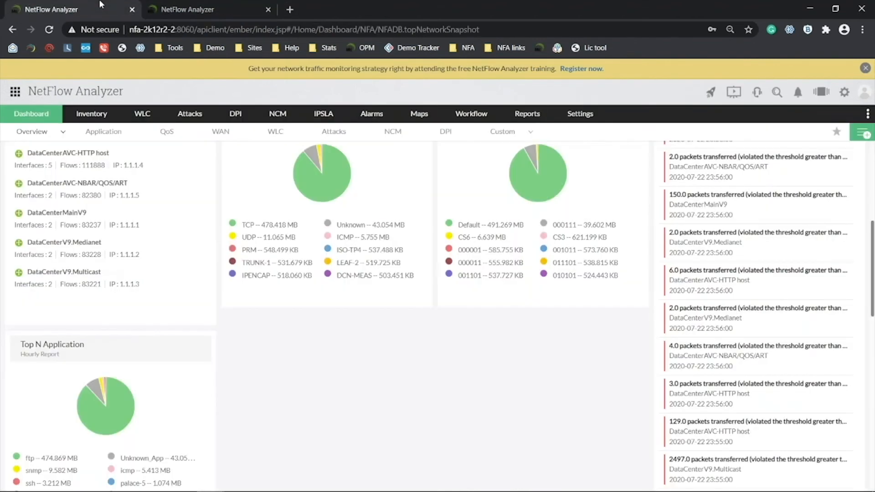
pyautogui.scroll(-6, 234, 297)
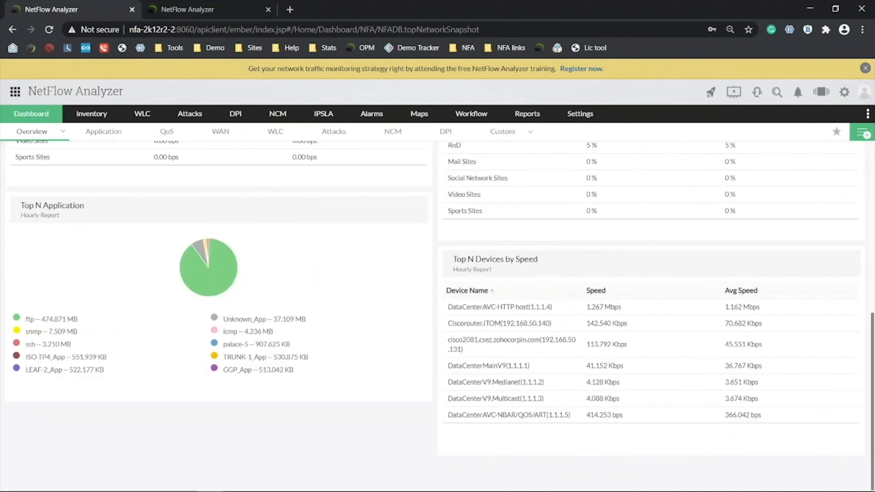
pyautogui.scroll(6, 465, 256)
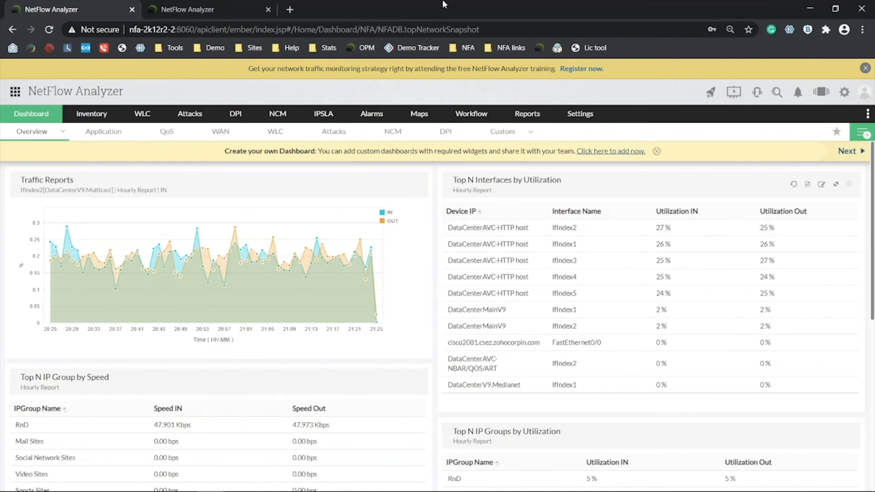
pyautogui.click(187, 5)
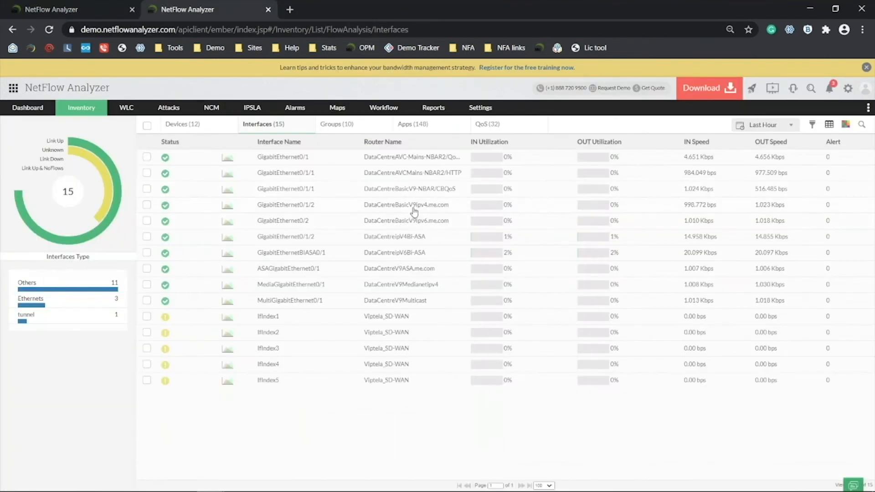
# Show the Source traffic report for GigabitEthernet0/1/2, led by 192.2.6.188 at 197.000 Bytes.
pyautogui.click(408, 210)
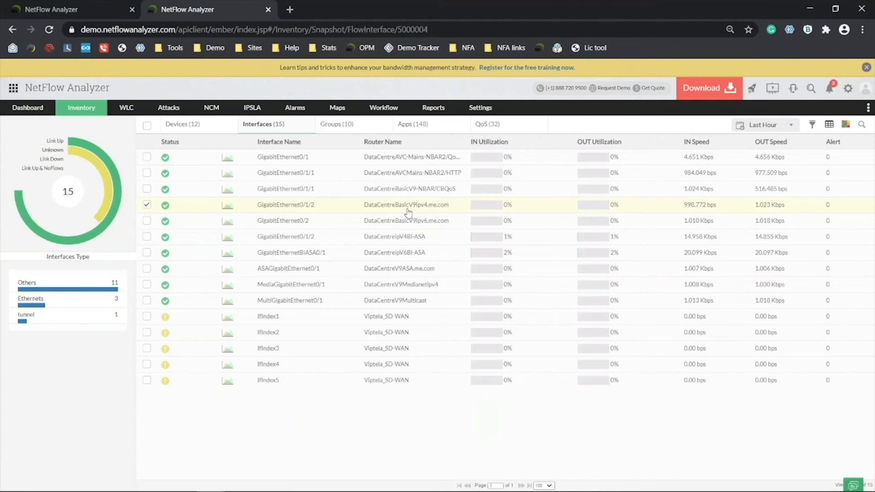
pyautogui.click(260, 145)
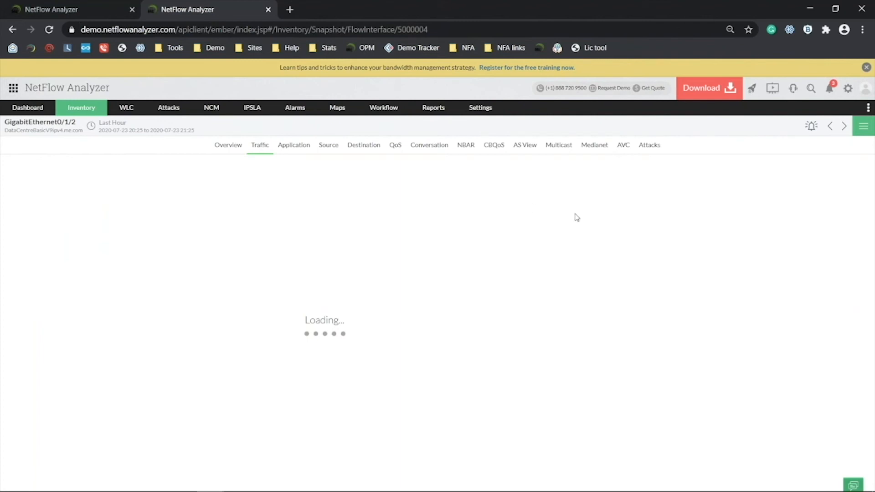
pyautogui.click(326, 147)
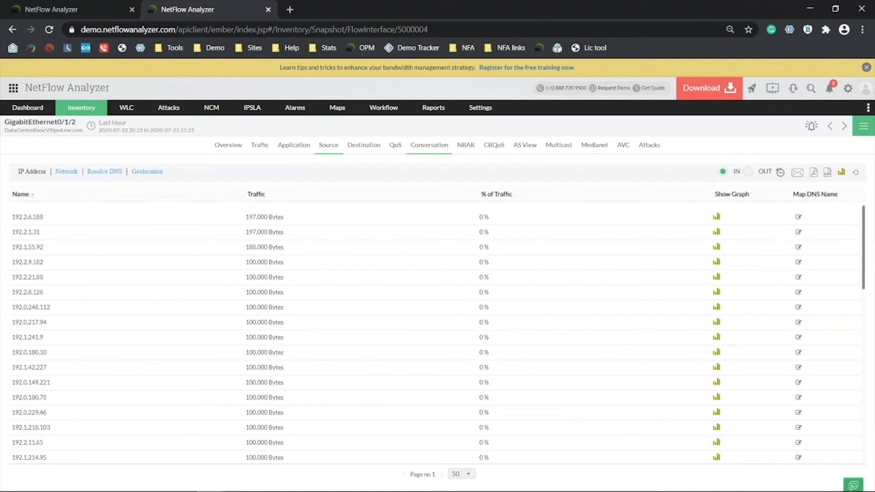
# Go to the Settings > NetFlow > Alert Profiles page.
pyautogui.moveTo(481, 107)
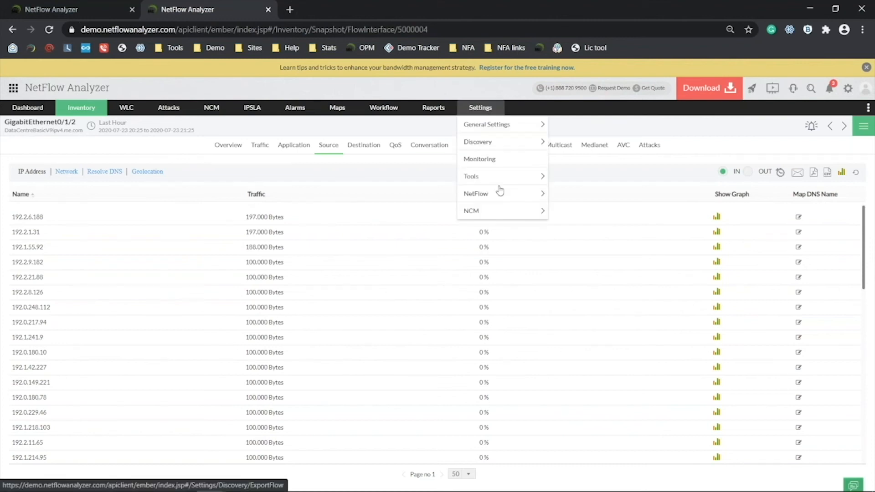
pyautogui.moveTo(500, 194)
pyautogui.click(612, 268)
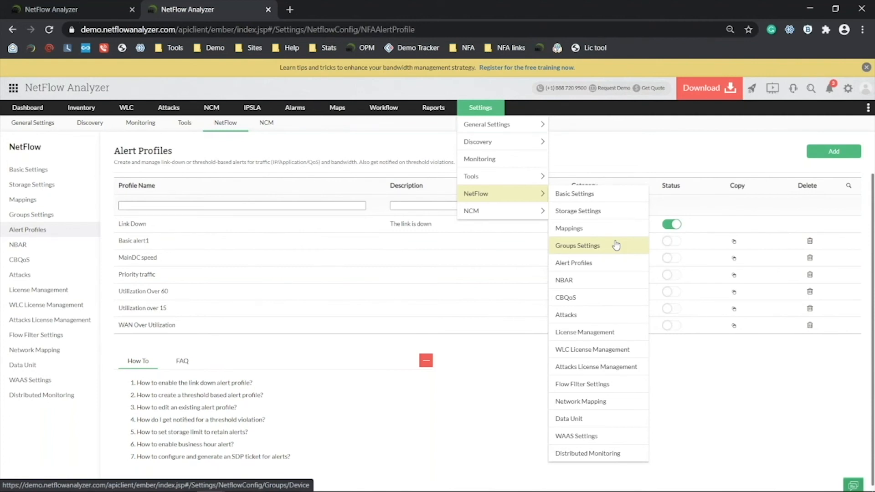
# Review the Link Down profile's 15-minute delay without changes, then begin adding a new alert profile.
pyautogui.click(156, 228)
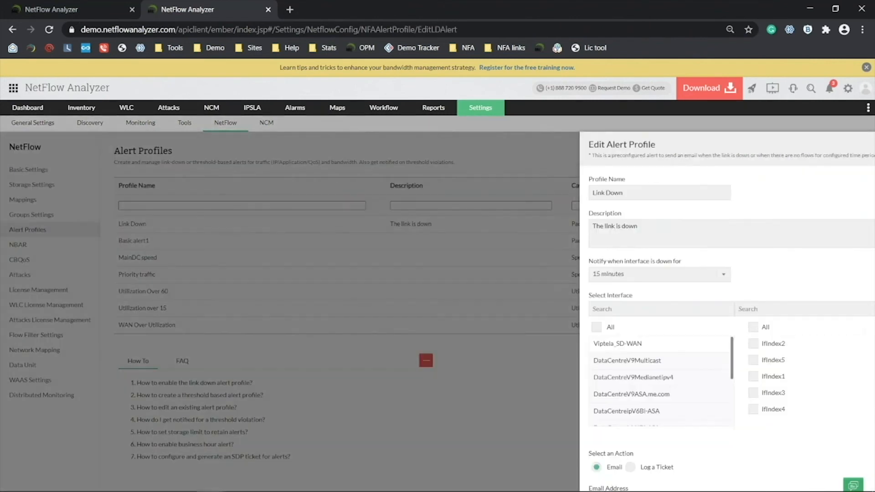
pyautogui.click(613, 279)
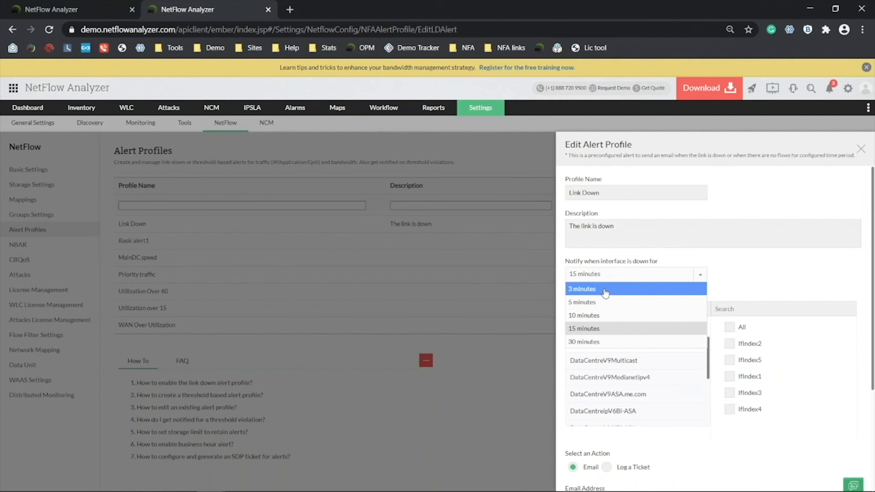
pyautogui.click(747, 281)
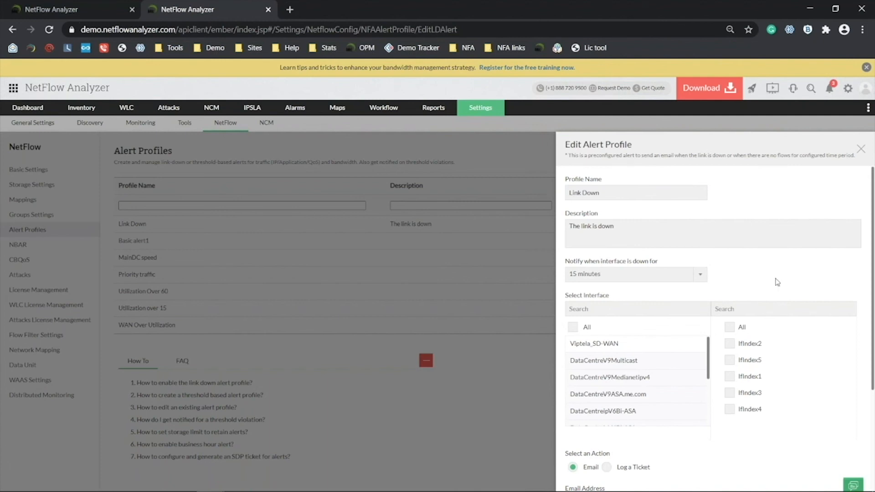
pyautogui.click(861, 149)
pyautogui.click(851, 155)
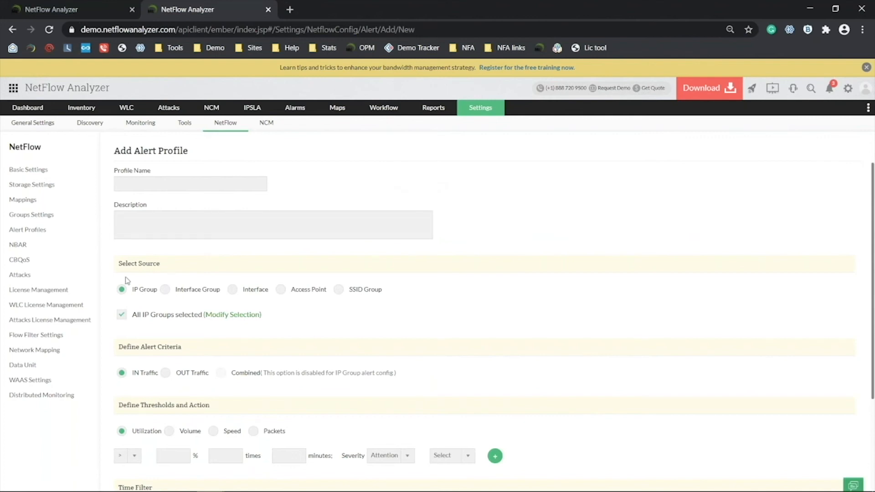
# Set the alert to Interface source, Combined traffic, 80% utilization within 30 minutes.
pyautogui.click(259, 294)
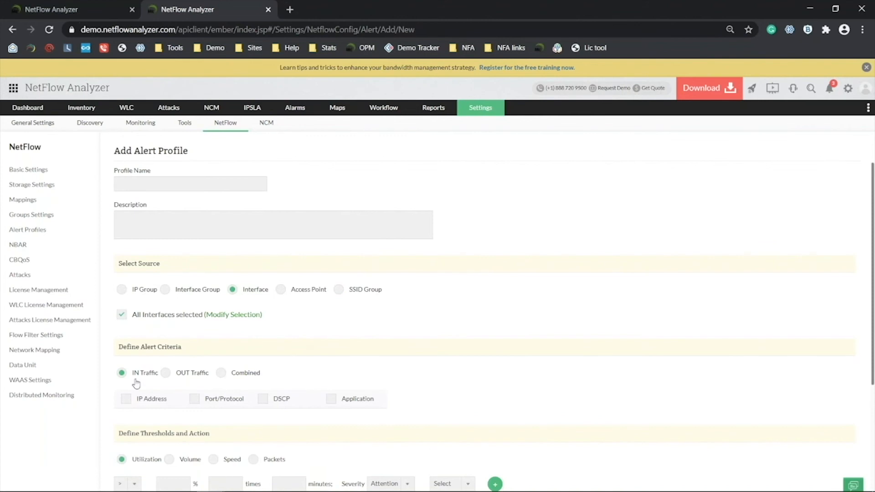
pyautogui.click(234, 376)
pyautogui.moveTo(873, 195); pyautogui.dragTo(859, 229)
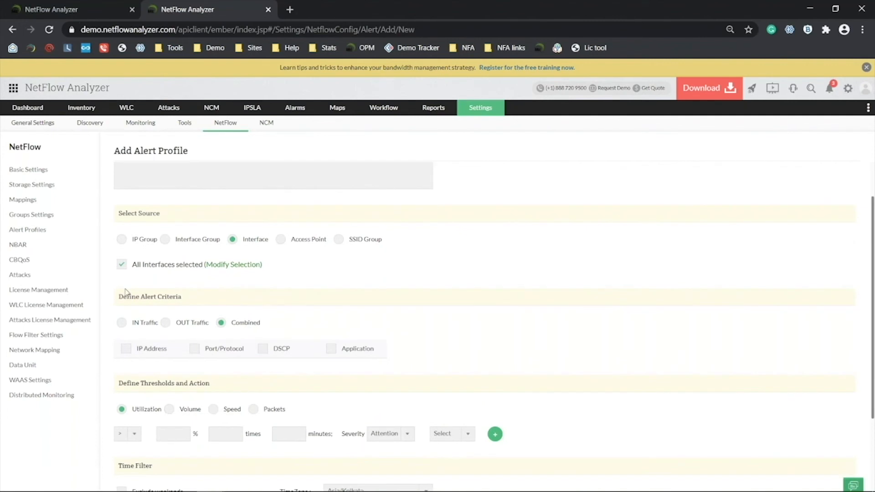
pyautogui.click(171, 433)
pyautogui.write('80')
pyautogui.press('Tab')
pyautogui.write('30')
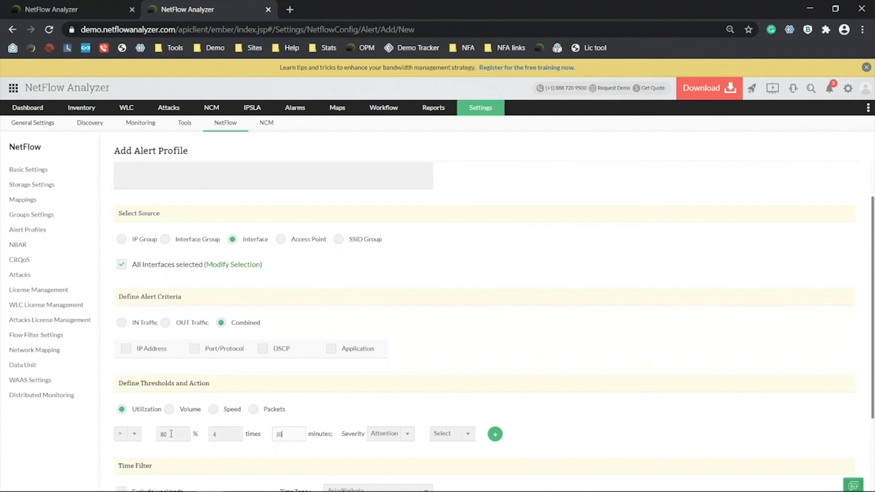
# Set severity Critical with an Email action, then return to the slideshow's three-step slide.
pyautogui.click(403, 435)
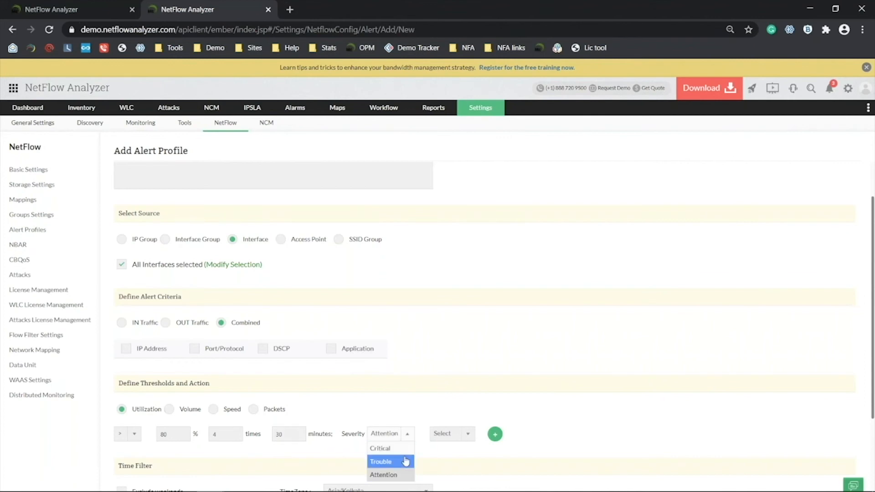
pyautogui.click(383, 449)
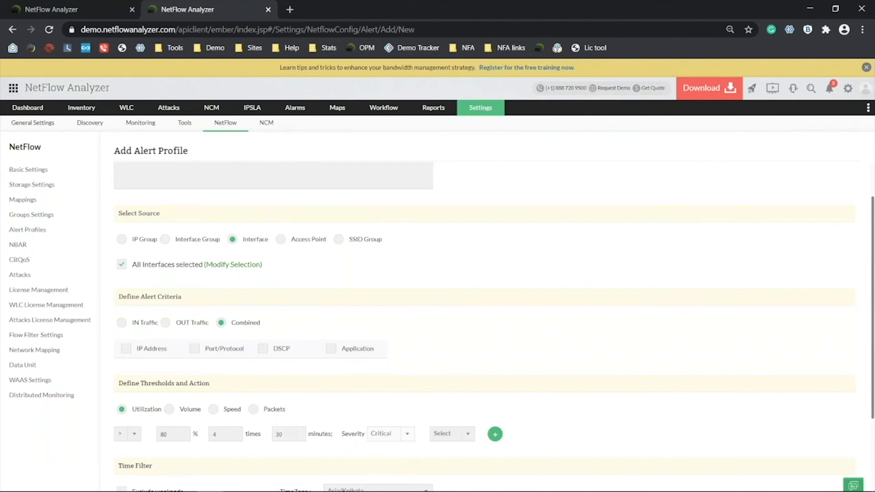
pyautogui.click(448, 434)
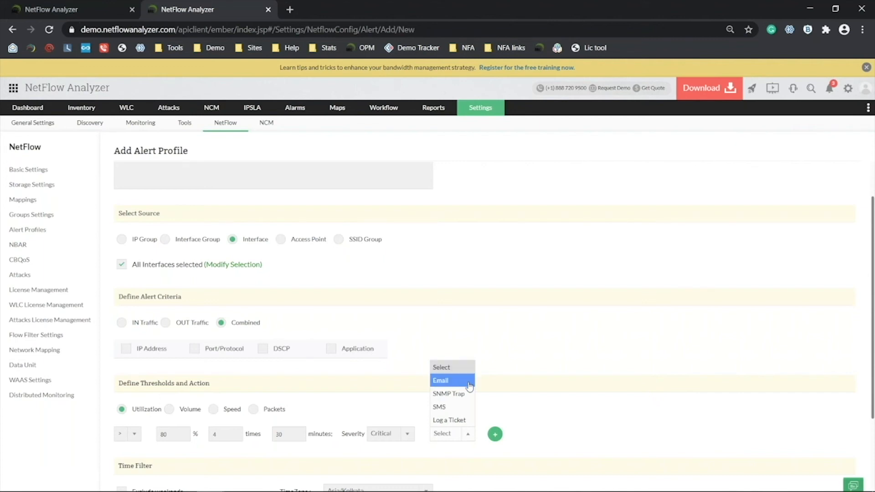
pyautogui.press('Return')
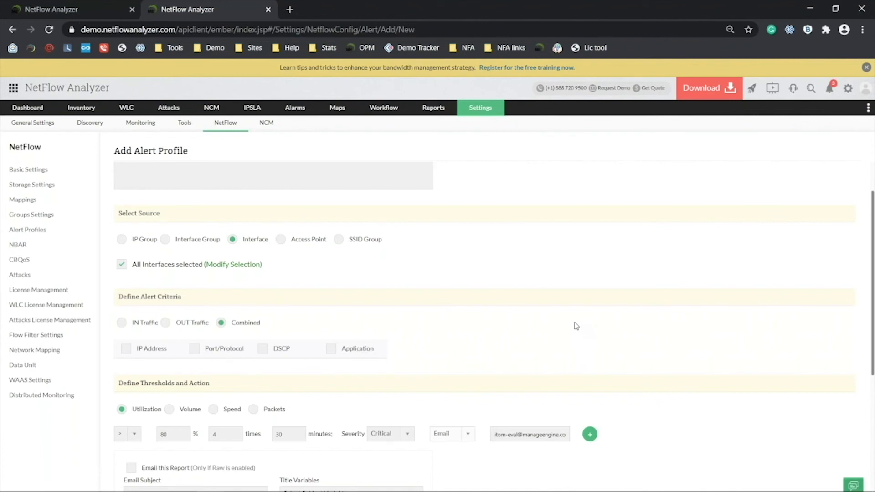
pyautogui.hotkey('alt', 'Tab')
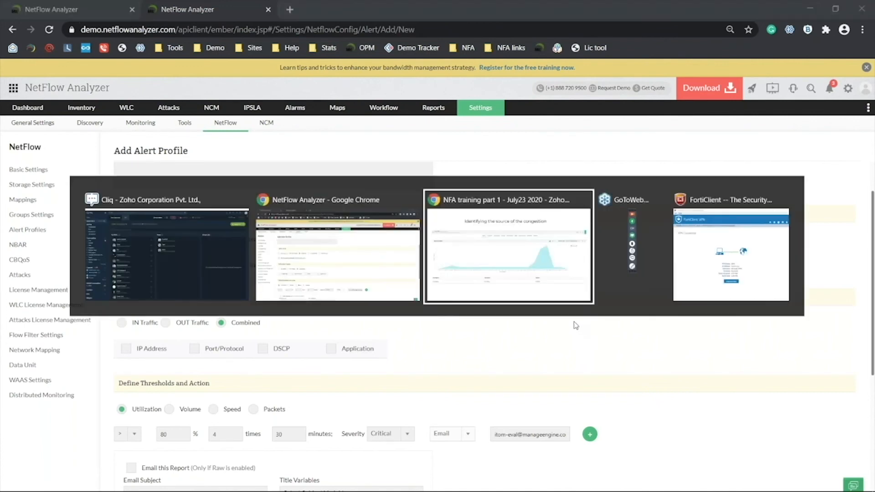
pyautogui.press('Right')
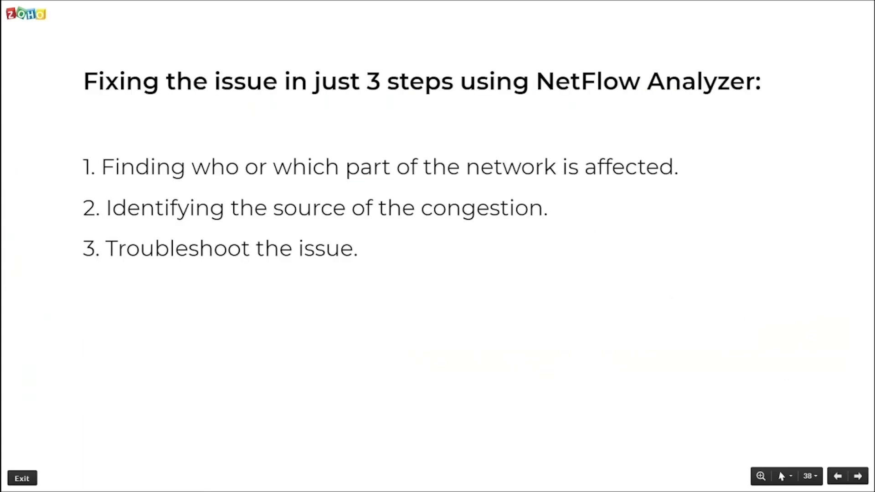
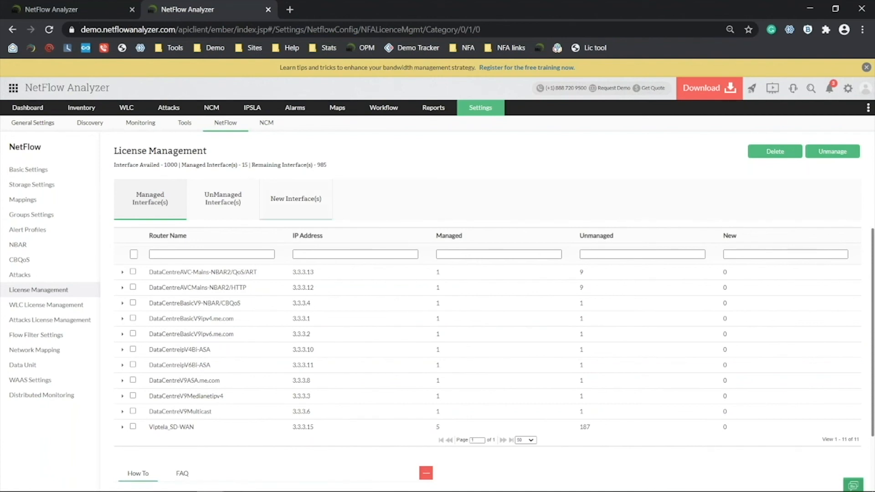
# Expand Viptela_SD-WAN and tick its IfIndex5, IfIndex4 and IfIndex3 interfaces.
pyautogui.click(122, 429)
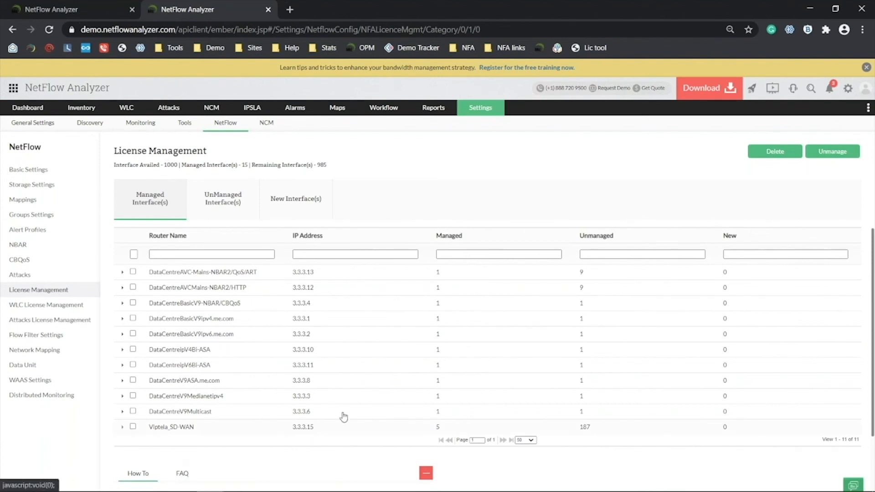
pyautogui.scroll(-4, 250, 460)
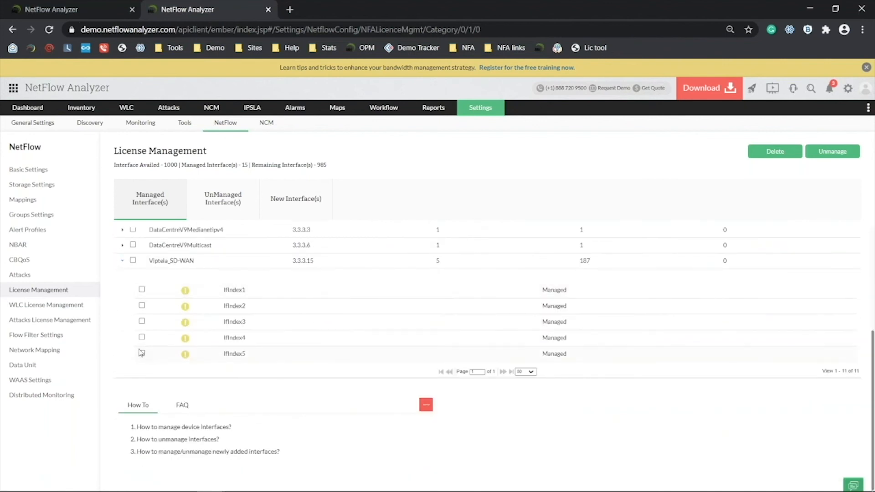
pyautogui.click(142, 353)
pyautogui.click(142, 337)
pyautogui.click(141, 321)
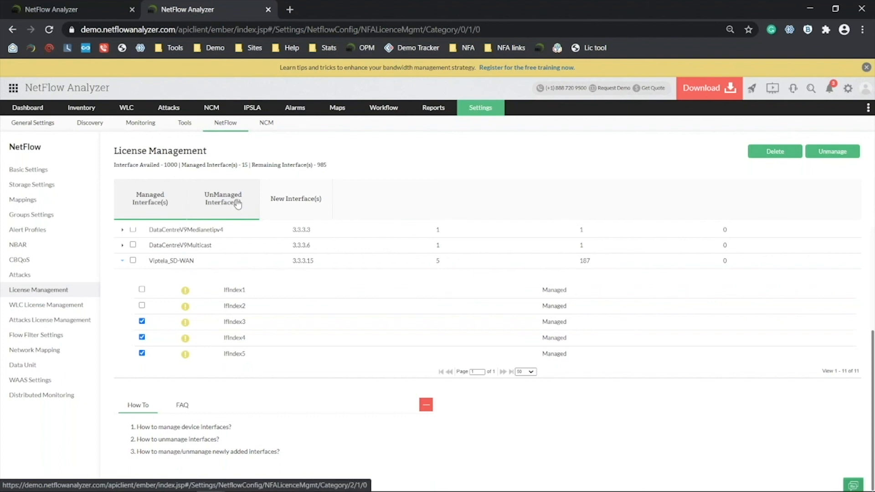
# Switch to the Q&A slideshow's Question 1 slide.
pyautogui.hotkey('alt', 'Tab')
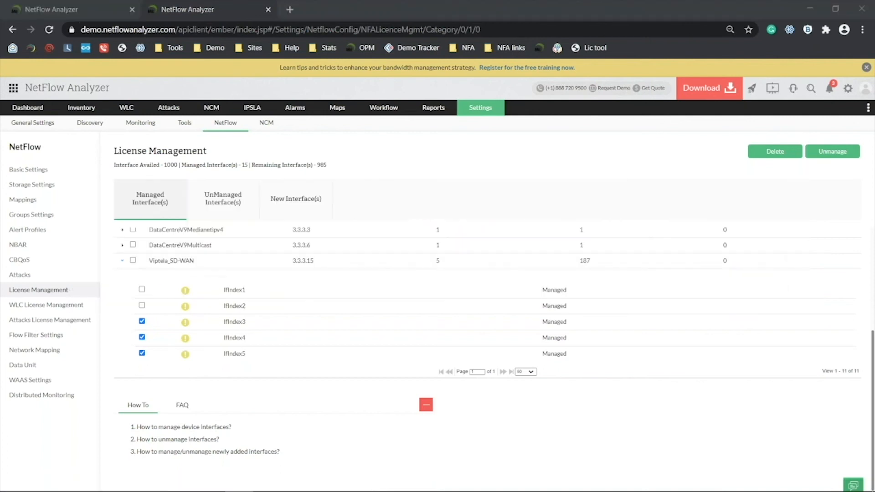
pyautogui.hotkey('alt', 'Tab')
pyautogui.press('Tab')
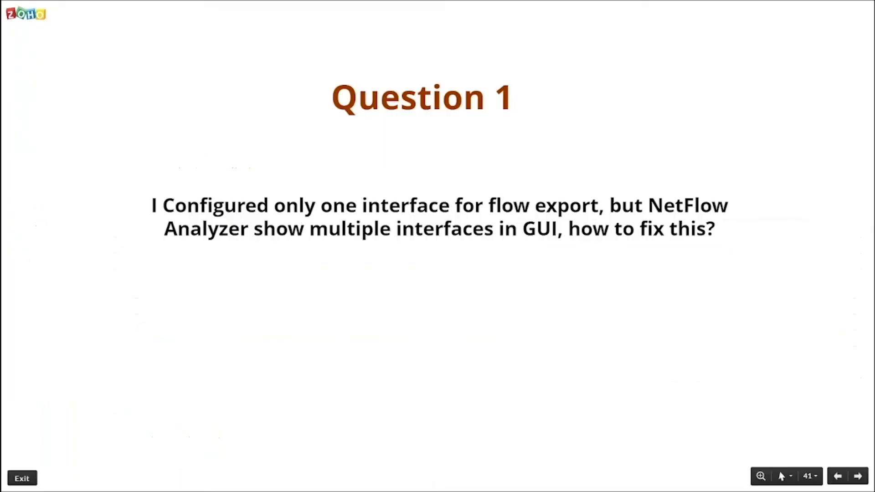
# Show the Question 2 slide on customer link utilization, then bring up NetFlow Analyzer's Groups settings.
pyautogui.press('Right')
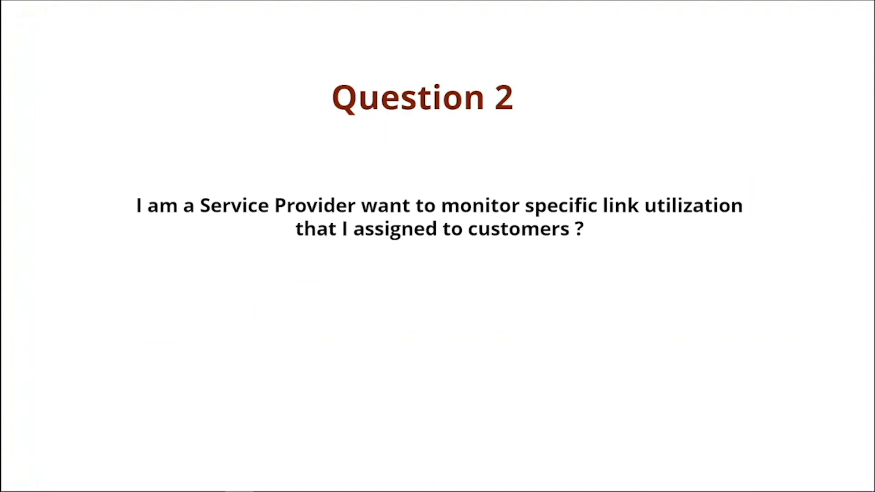
pyautogui.hotkey('alt', 'Tab')
pyautogui.click(58, 216)
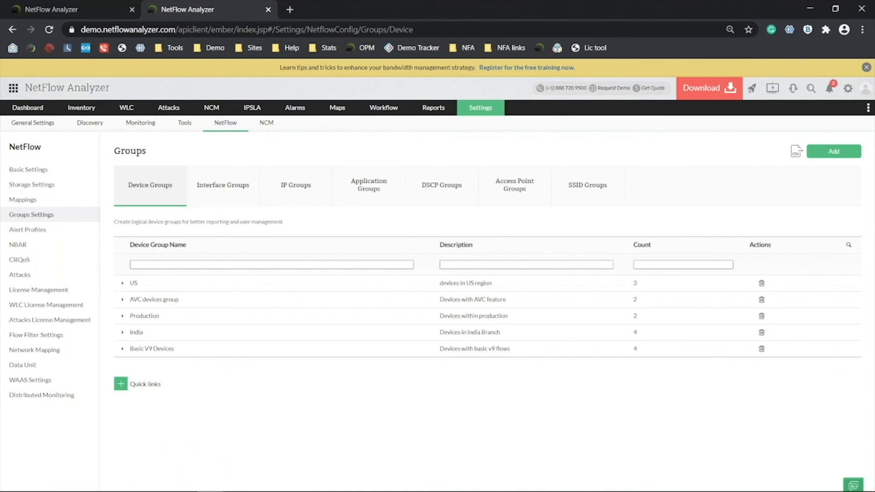
# Open and then close the Add Interface Group form from the Interface Groups list.
pyautogui.click(244, 193)
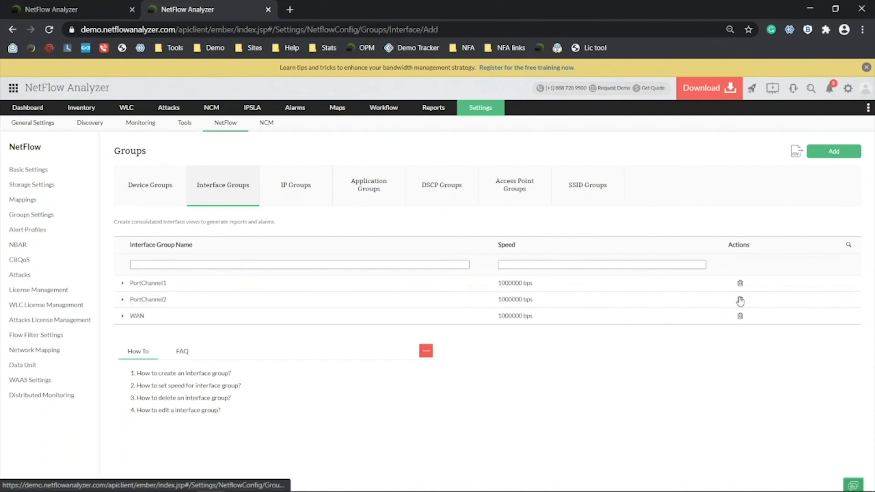
pyautogui.click(834, 151)
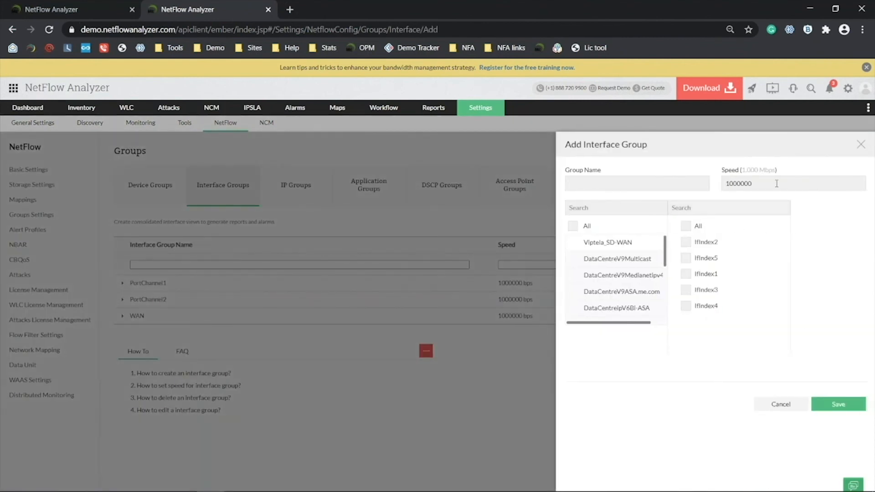
pyautogui.click(780, 406)
# Open the Add IP Group form under IP Groups, then return to the Question 2 slide.
pyautogui.click(328, 187)
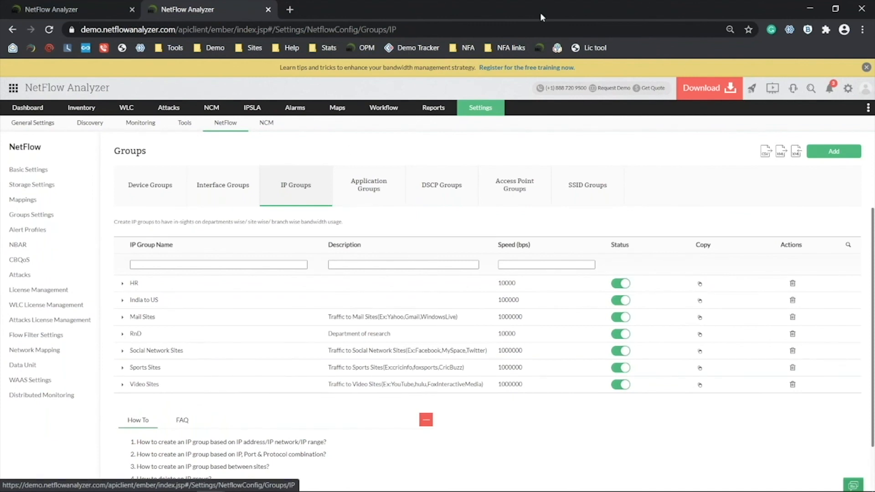
pyautogui.click(825, 154)
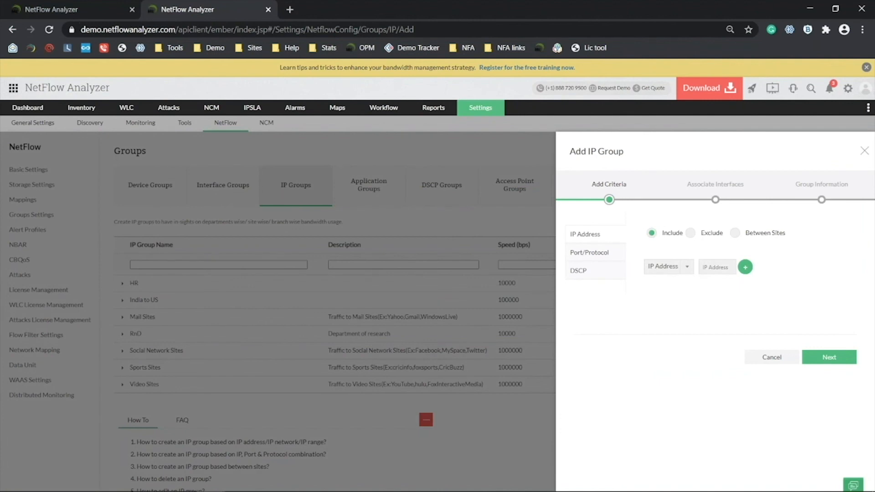
pyautogui.hotkey('alt', 'Tab')
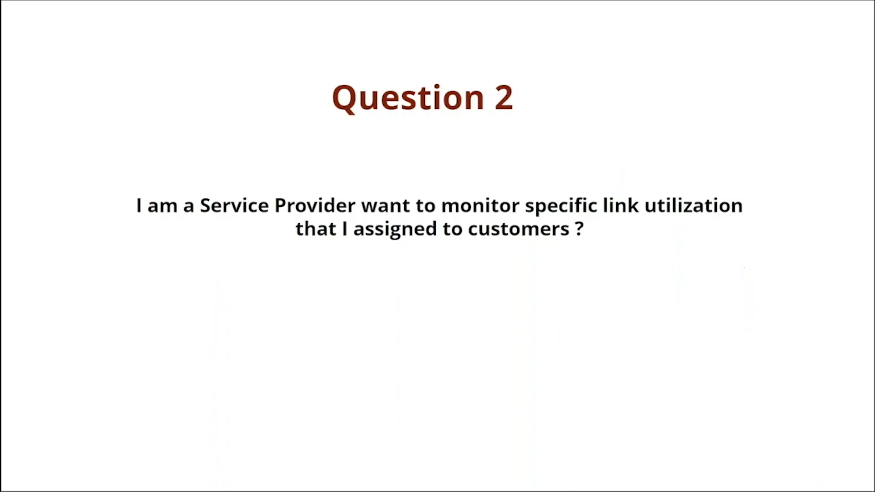
# Show the Question 3 slide on added devices not appearing, then return to NetFlow Analyzer.
pyautogui.press('Right')
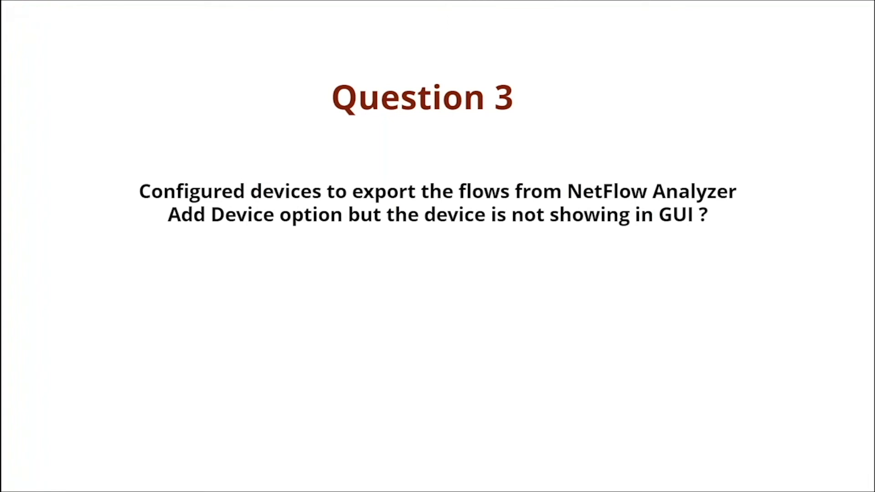
pyautogui.hotkey('alt', 'Tab')
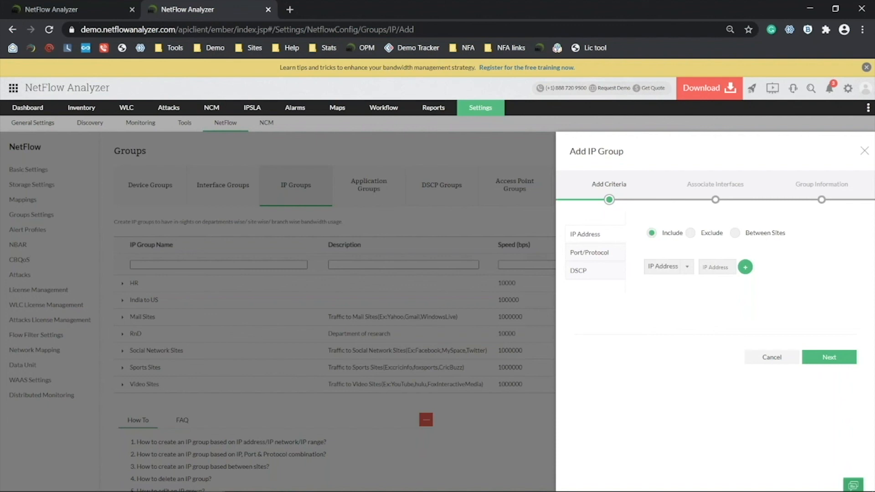
# Open the other server's Server Settings (listener port 9996, server port 8060) and start a Windows search.
pyautogui.click(36, 4)
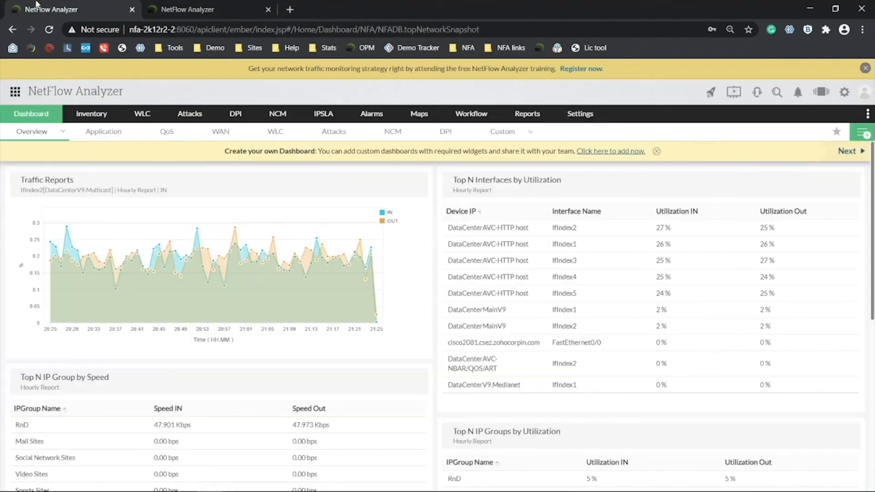
pyautogui.moveTo(580, 113)
pyautogui.moveTo(612, 130)
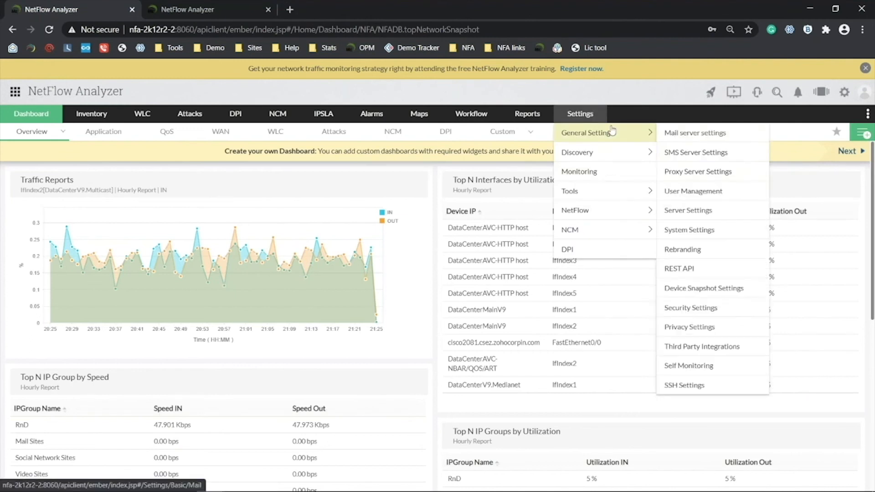
pyautogui.click(704, 212)
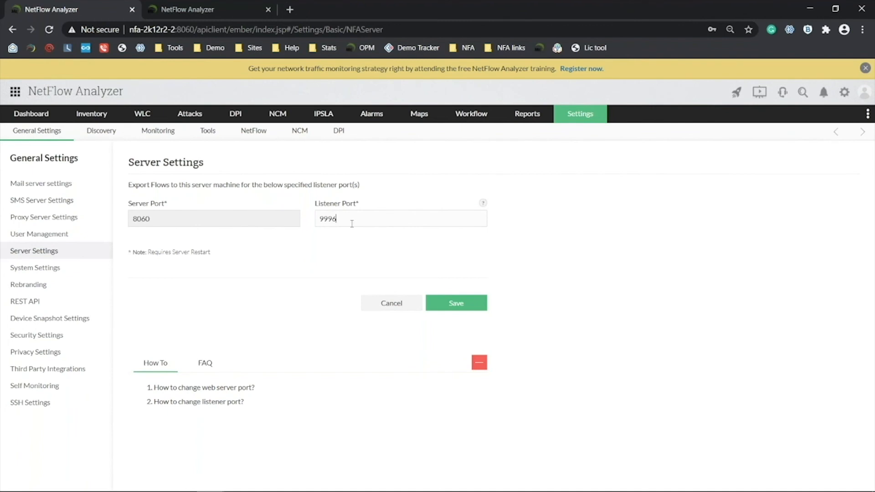
pyautogui.press('super')
# Launch Windows Defender Firewall and view the inbound rules in its advanced security settings.
pyautogui.write('wi')
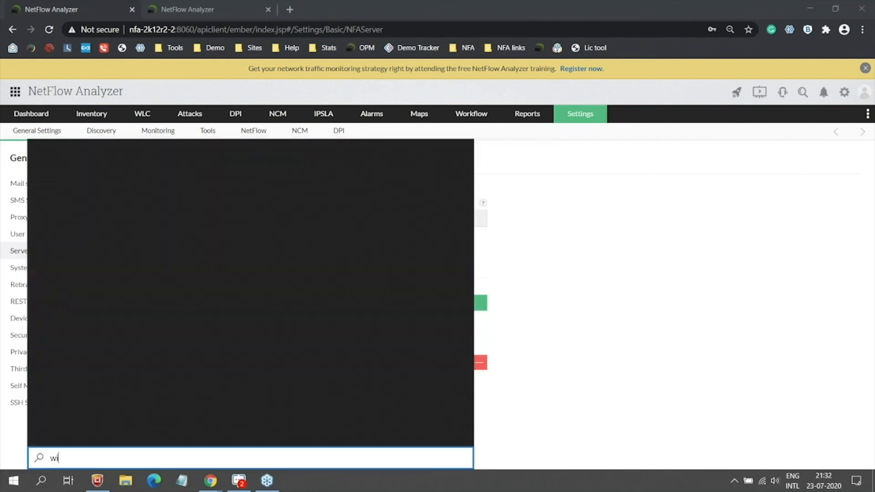
pyautogui.write('ndiows')
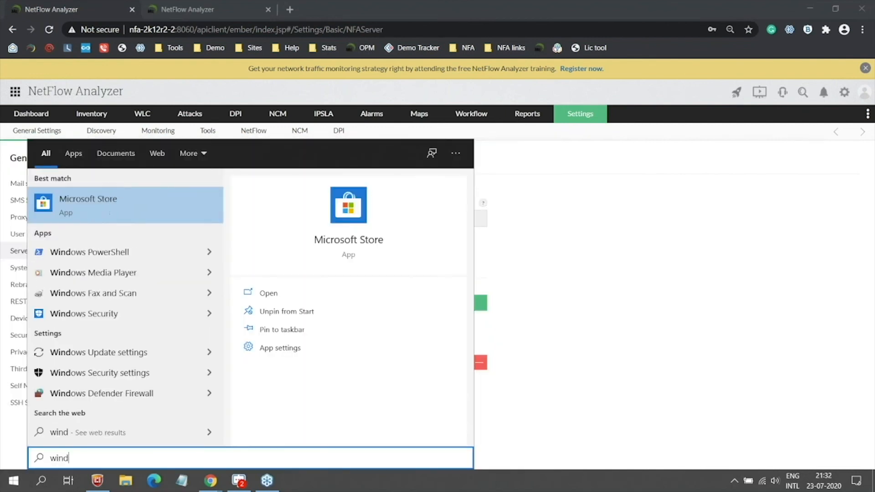
pyautogui.write(' f')
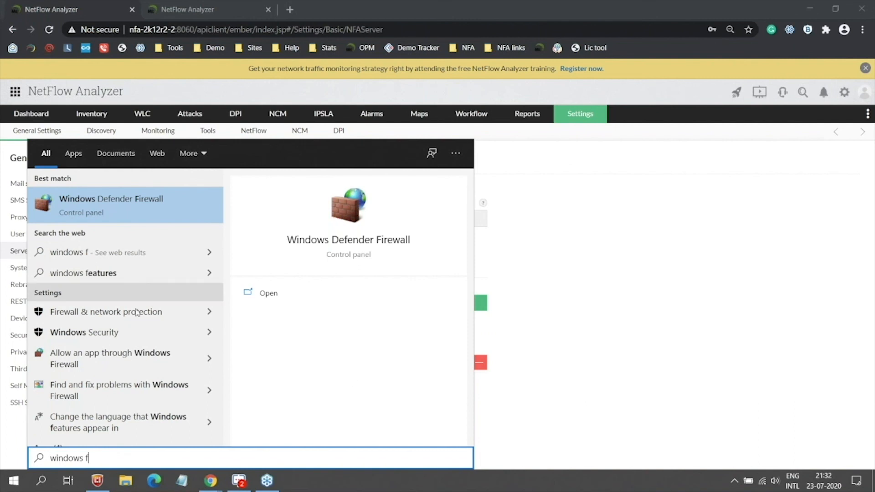
pyautogui.scroll(-1, 74, 400)
pyautogui.press('Escape')
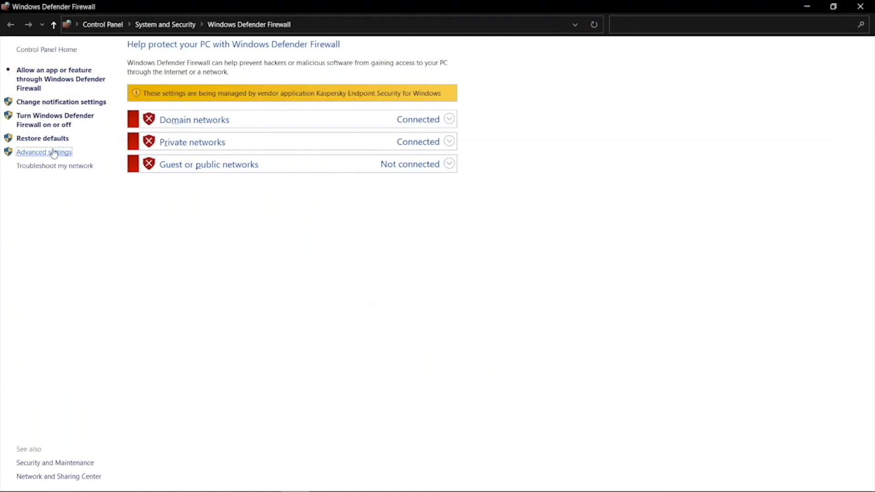
pyautogui.click(54, 152)
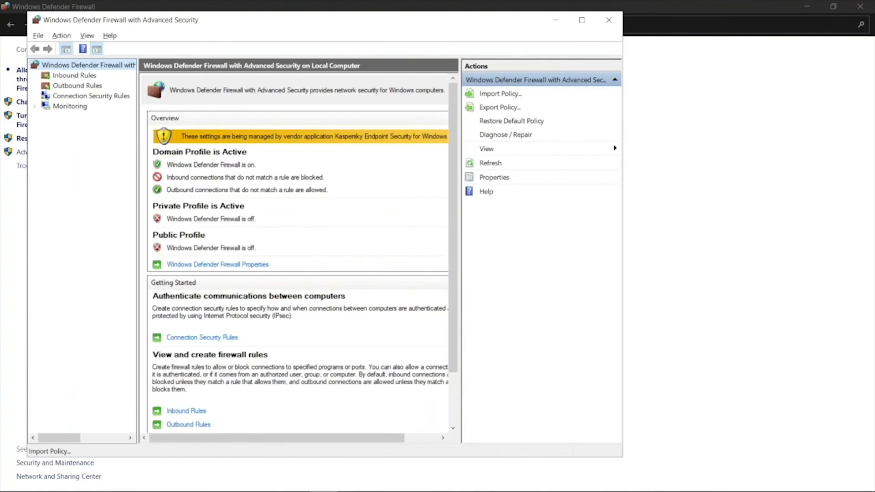
pyautogui.click(84, 78)
pyautogui.click(86, 86)
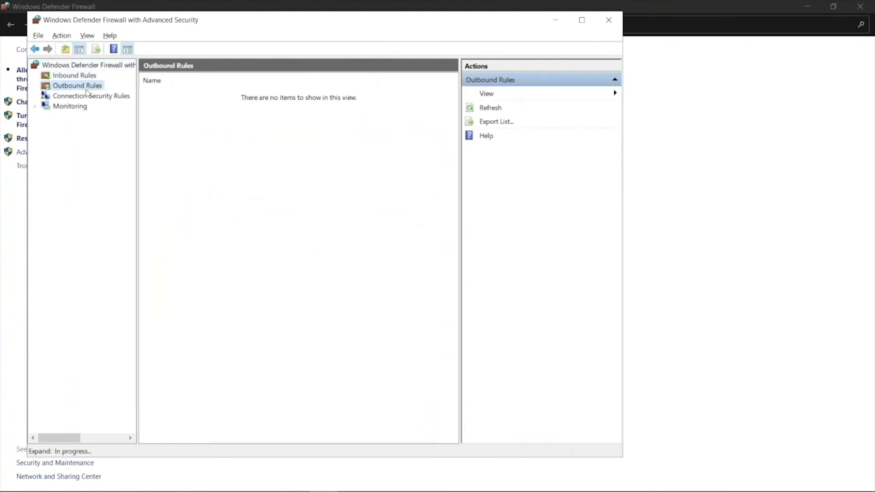
pyautogui.click(85, 77)
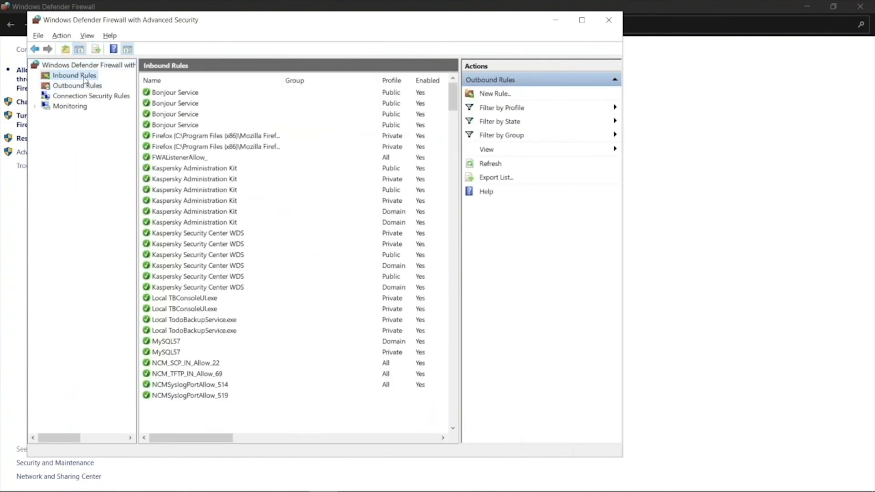
# Walk through a new port-based UDP 9996 inbound rule, then cancel it without saving.
pyautogui.click(492, 94)
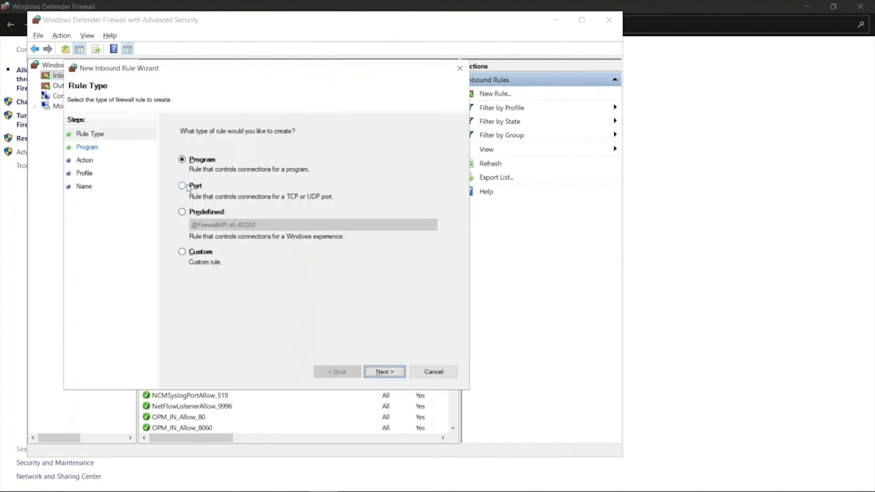
pyautogui.click(187, 187)
pyautogui.click(384, 371)
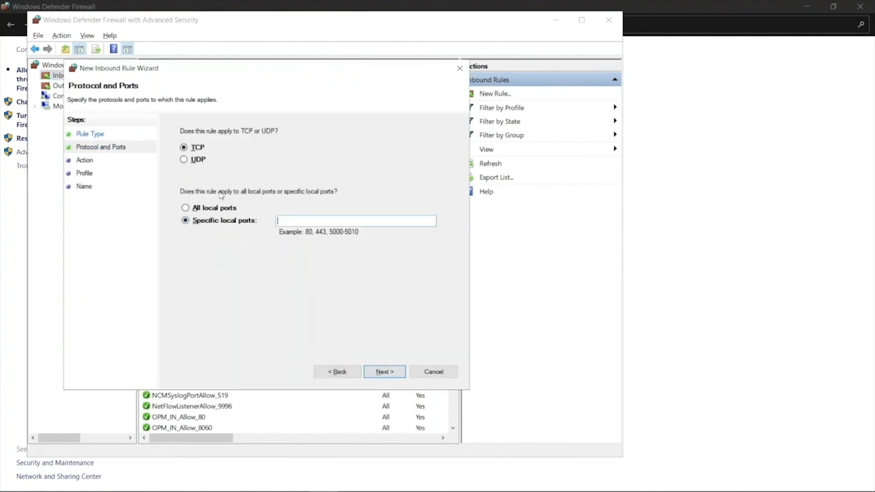
pyautogui.click(187, 160)
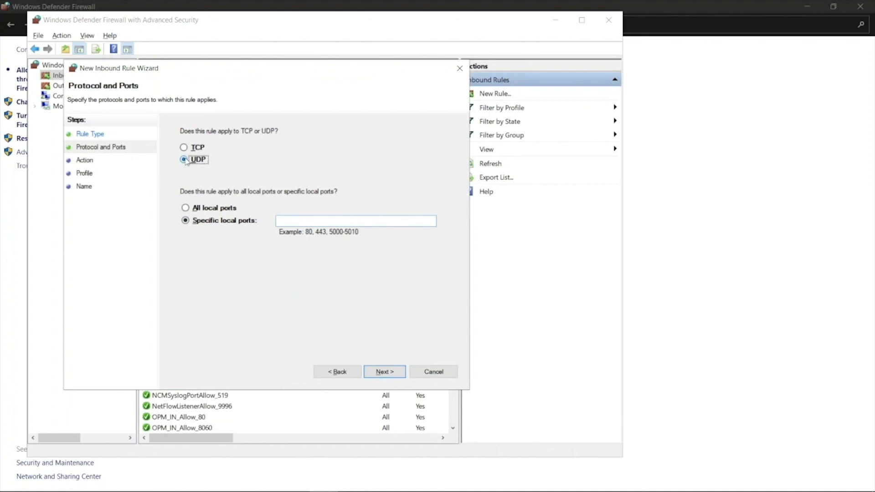
pyautogui.click(299, 220)
pyautogui.write('9996')
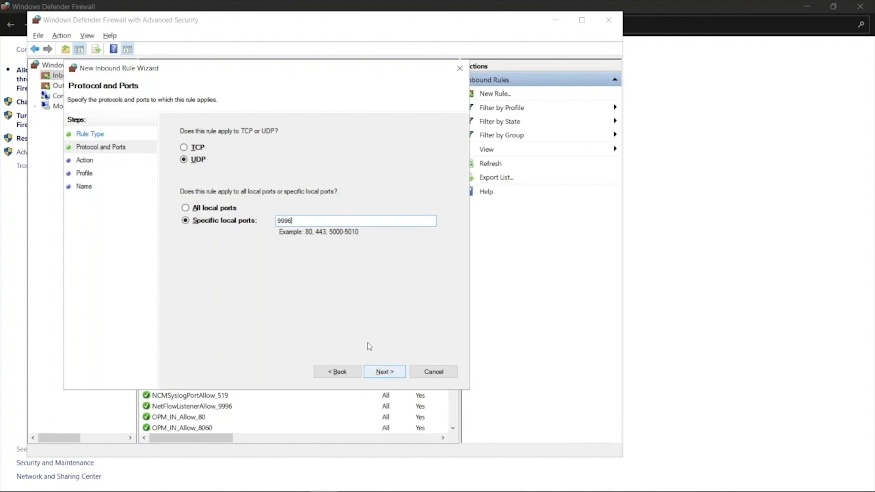
pyautogui.click(433, 372)
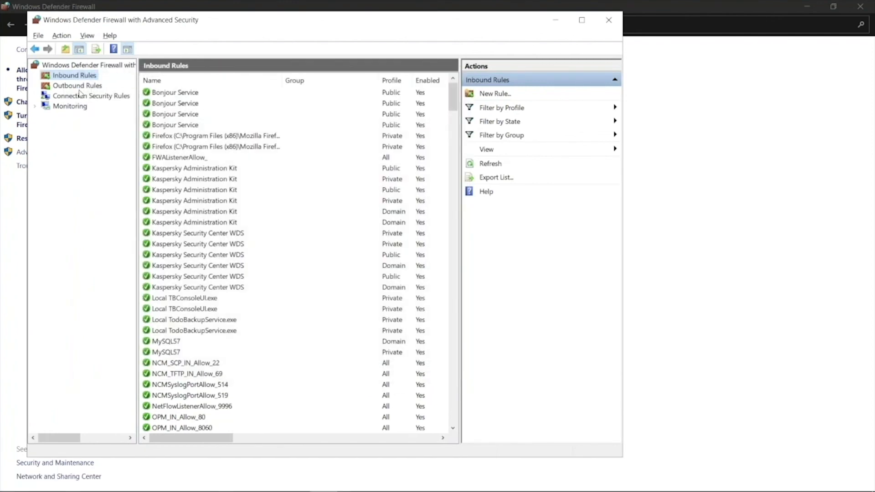
# Locate the NetFlowListenerAllow_9996 inbound rule, then close and minimize the firewall windows.
pyautogui.click(192, 135)
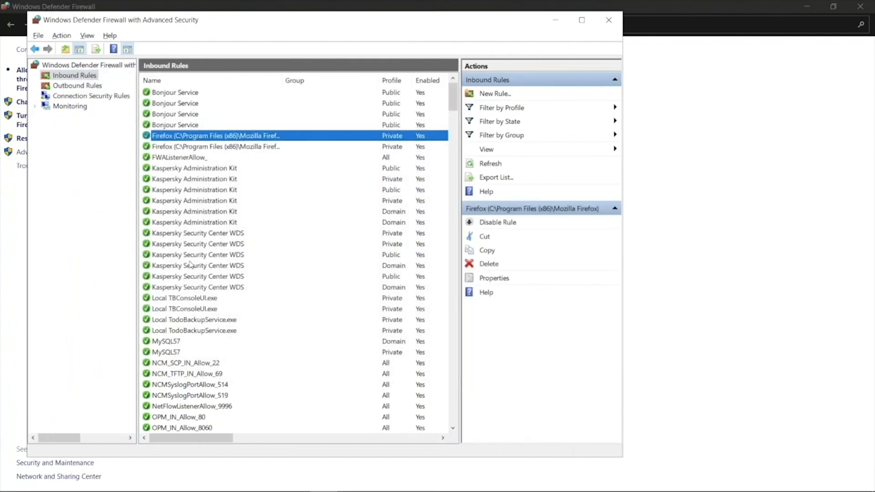
pyautogui.scroll(-5, 193, 349)
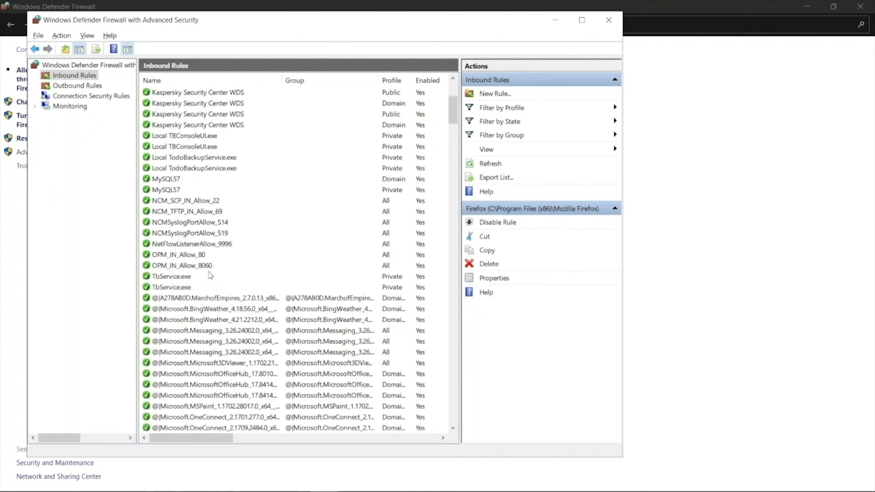
pyautogui.click(611, 22)
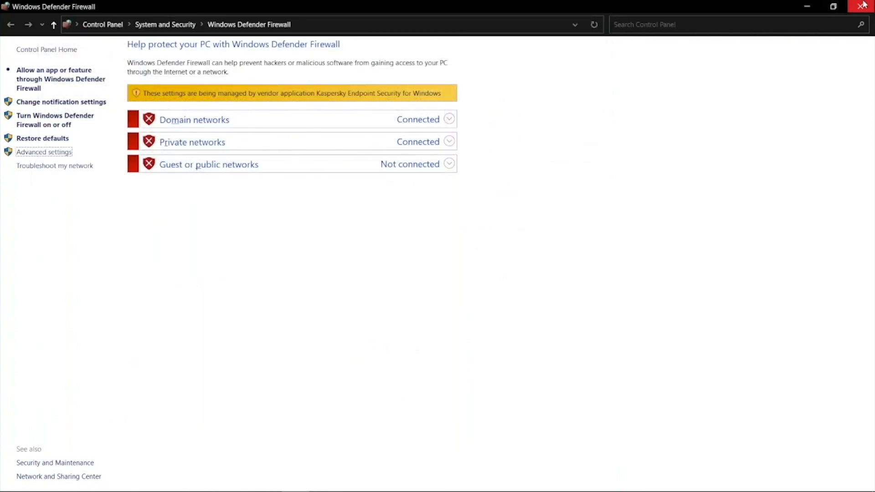
pyautogui.click(805, 7)
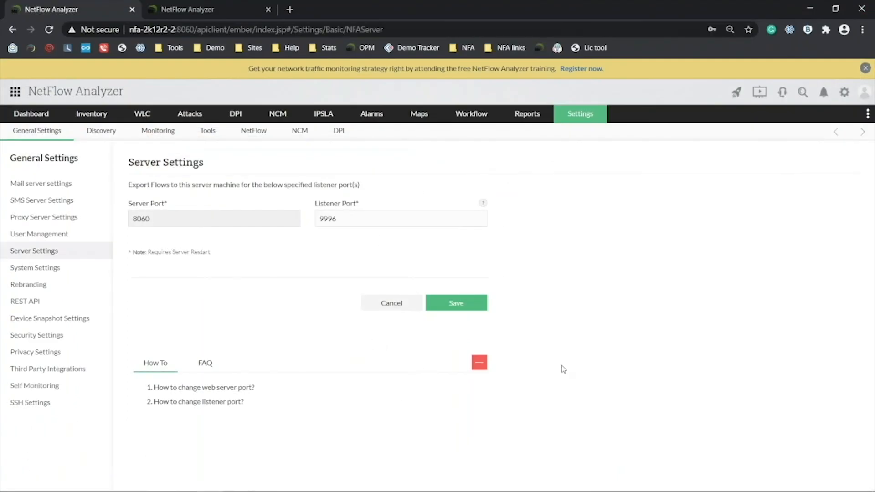
# Show the Question 4 slide on Ifindex-named interfaces, then return to NetFlow Analyzer's Server Settings.
pyautogui.hotkey('alt', 'Tab')
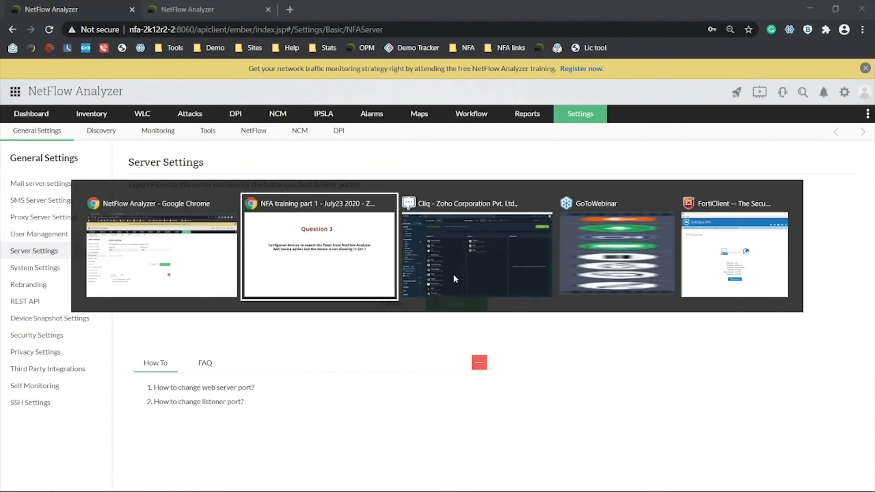
pyautogui.press('Right')
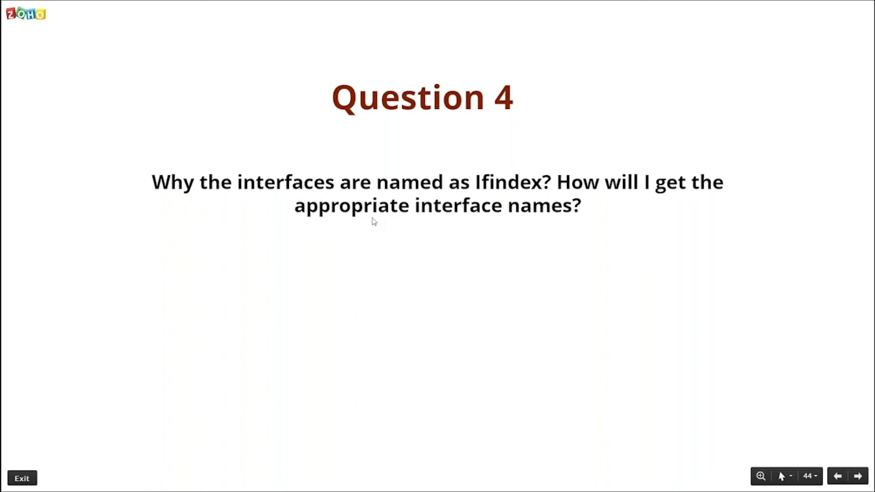
pyautogui.hotkey('alt', 'Tab')
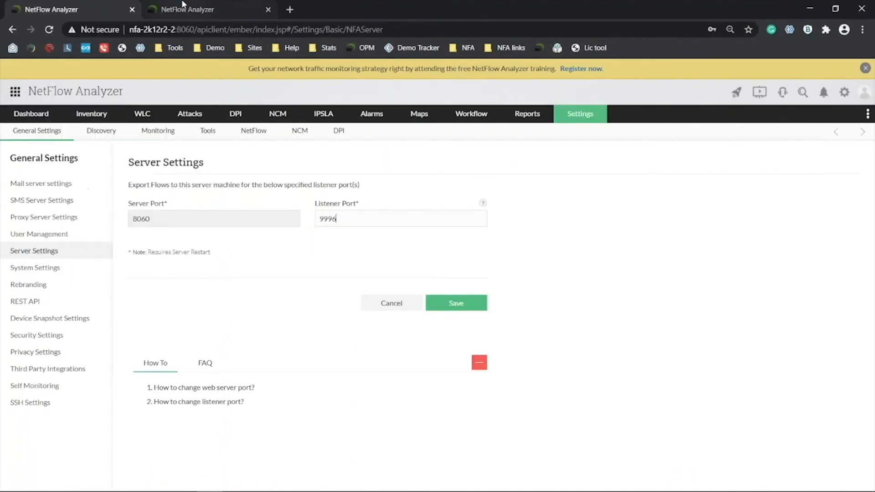
pyautogui.click(182, 5)
# In Inventory > Devices, test and associate the Snmp (Public/Private) credential with Ciscorouter.ITOM.
pyautogui.click(89, 5)
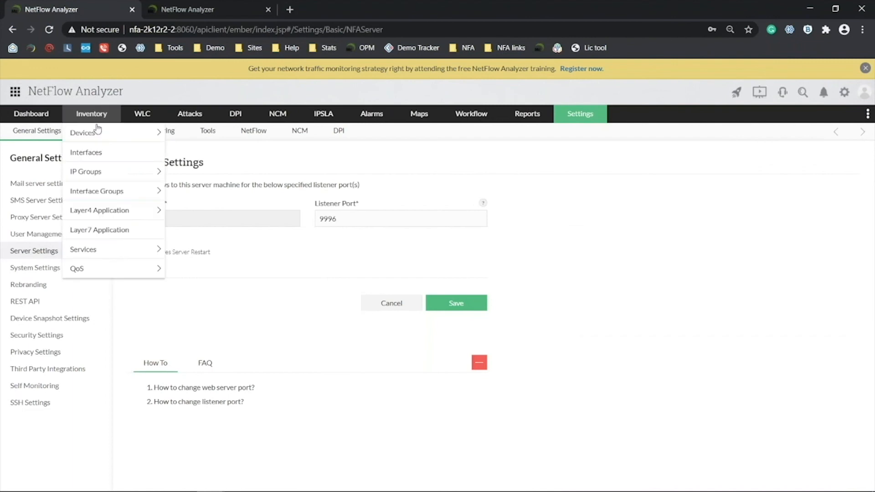
pyautogui.moveTo(103, 132)
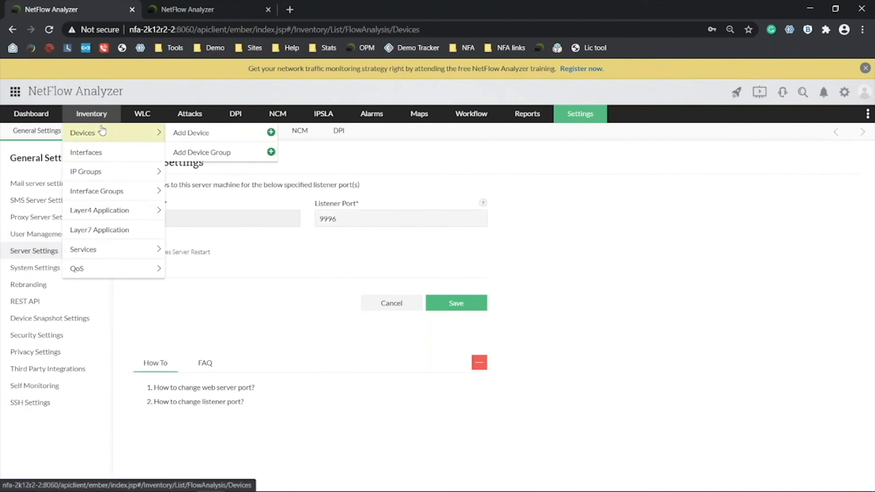
pyautogui.click(102, 133)
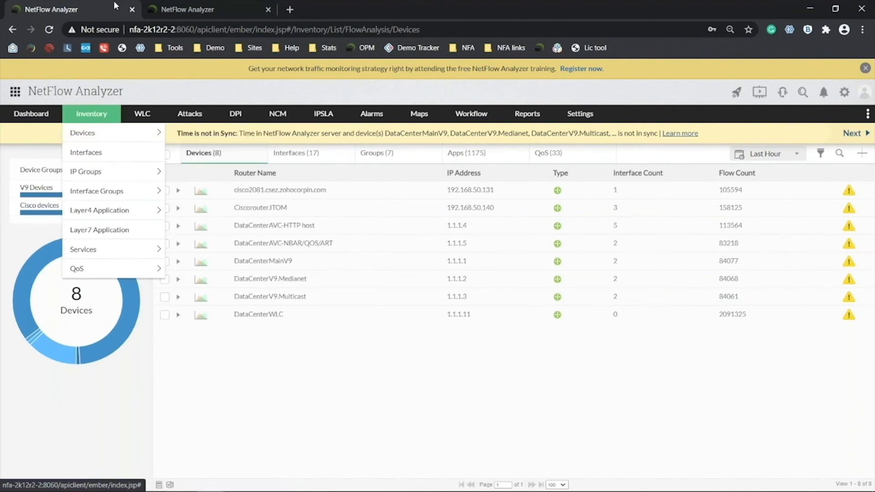
pyautogui.click(165, 208)
pyautogui.click(843, 152)
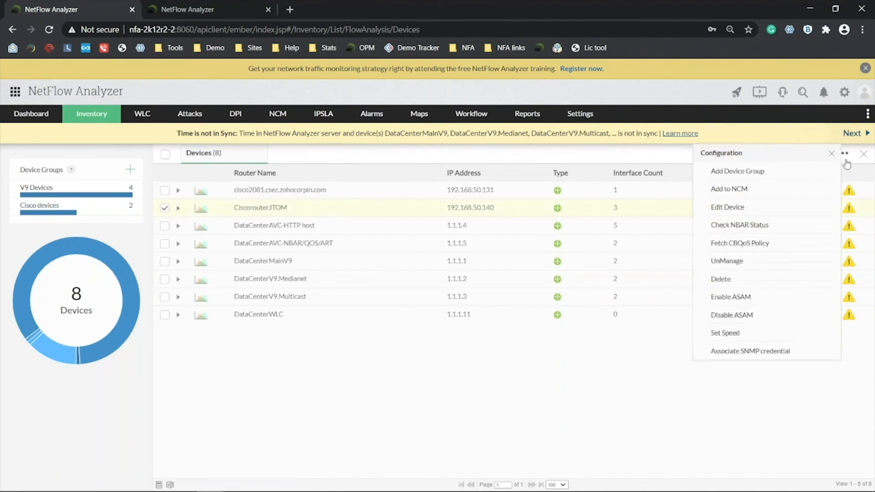
pyautogui.click(743, 354)
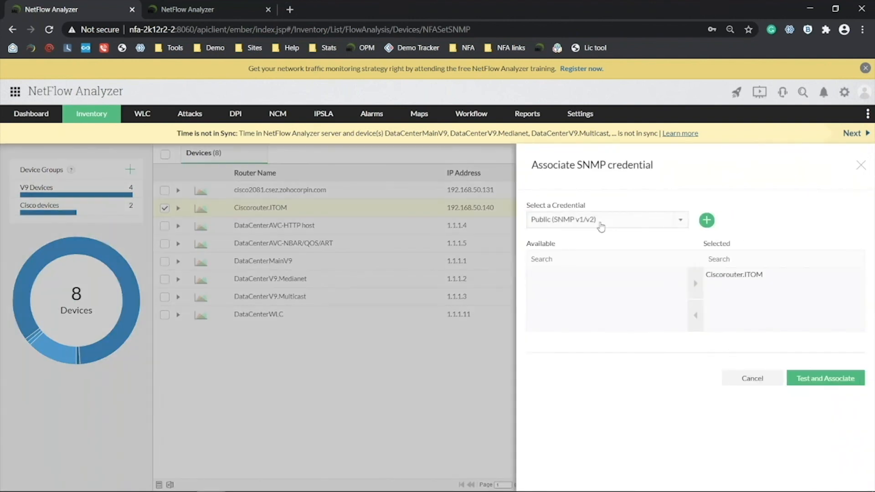
pyautogui.click(601, 223)
pyautogui.click(592, 254)
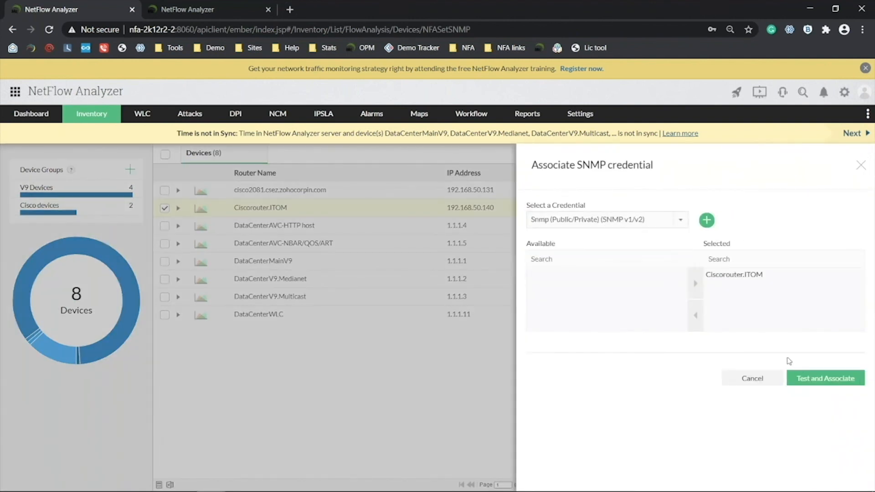
pyautogui.click(826, 378)
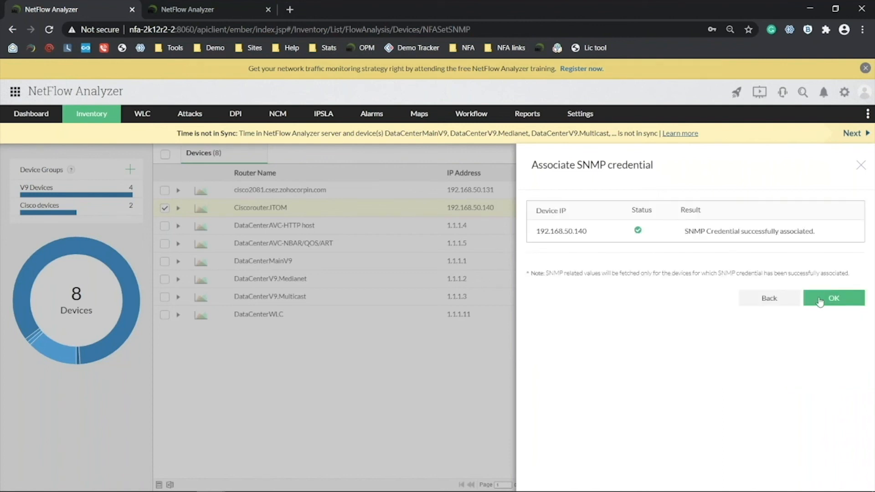
pyautogui.click(861, 166)
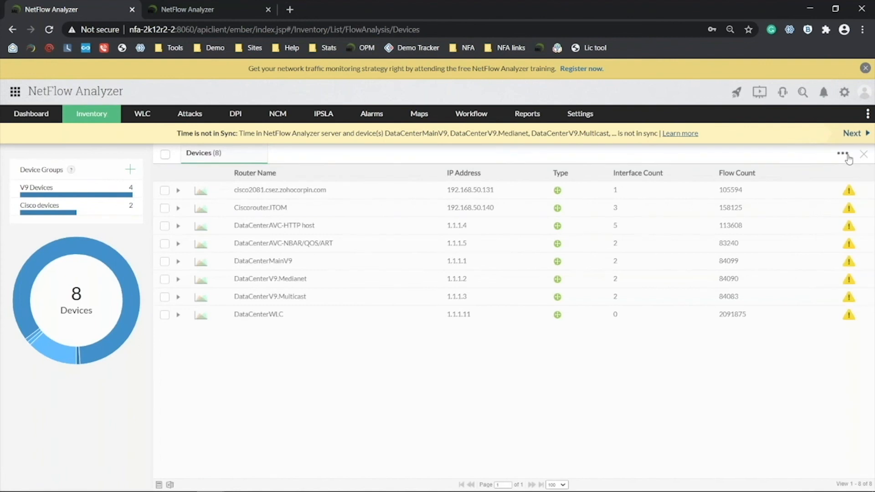
pyautogui.click(848, 156)
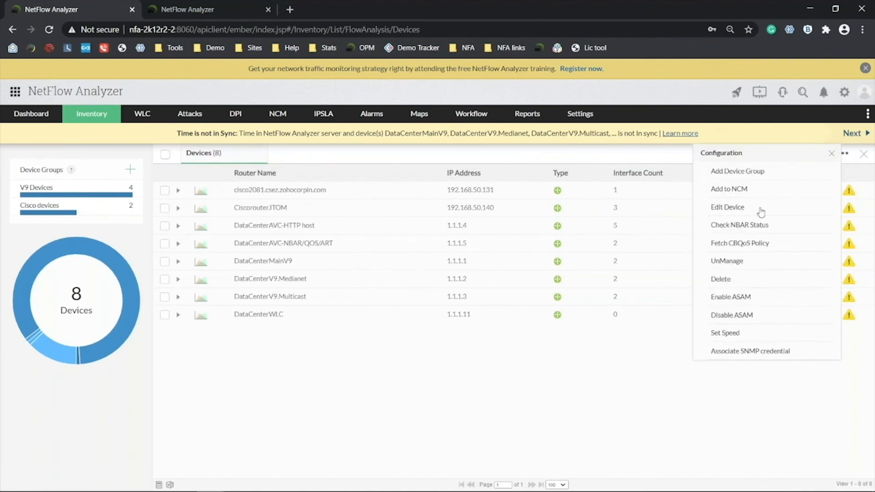
pyautogui.click(750, 209)
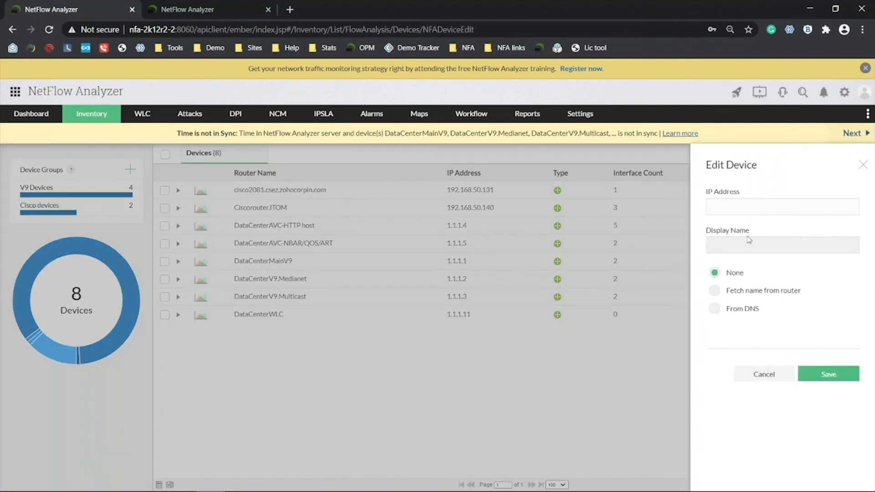
pyautogui.click(766, 294)
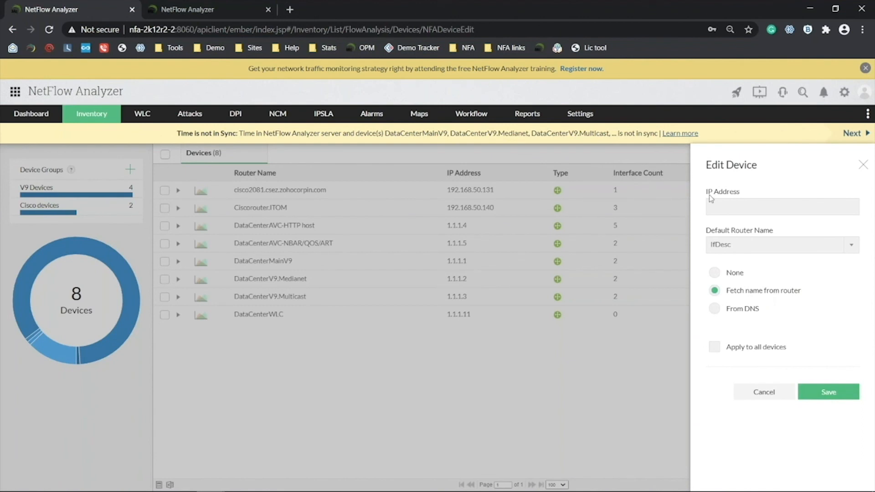
pyautogui.click(756, 250)
pyautogui.click(743, 276)
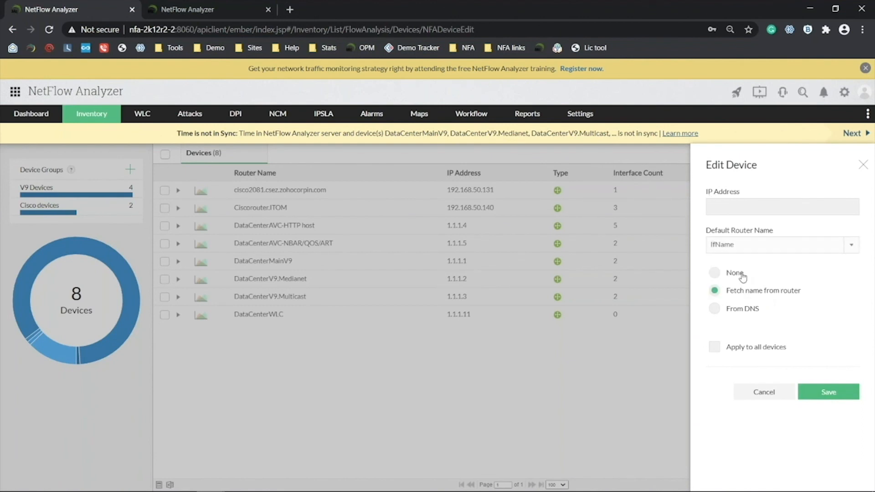
pyautogui.click(864, 169)
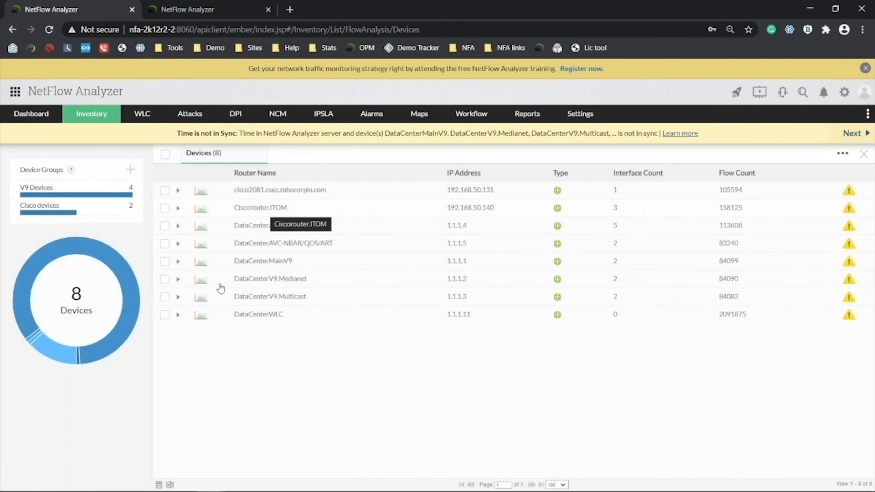
pyautogui.click(164, 192)
pyautogui.click(165, 207)
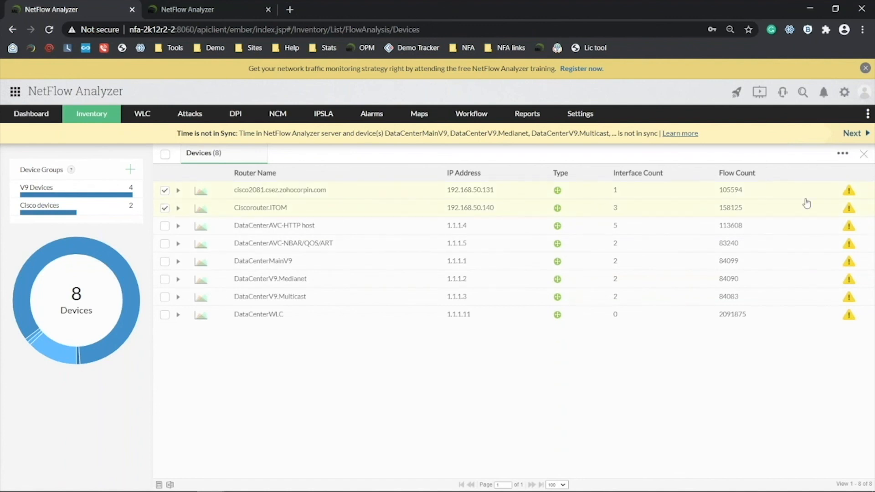
pyautogui.hotkey('alt', 'Tab')
# Show the Question 5 slide, then return to the demo server and dismiss the Add IP Group form.
pyautogui.press('Right')
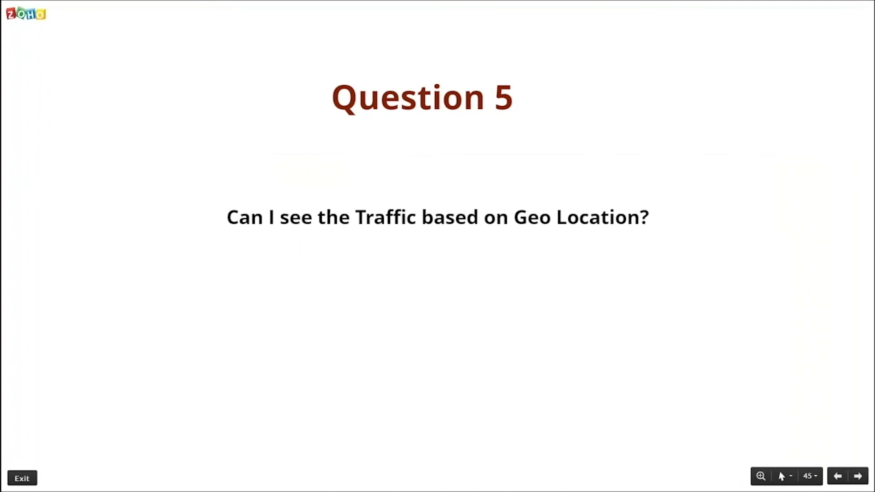
pyautogui.hotkey('alt', 'Tab')
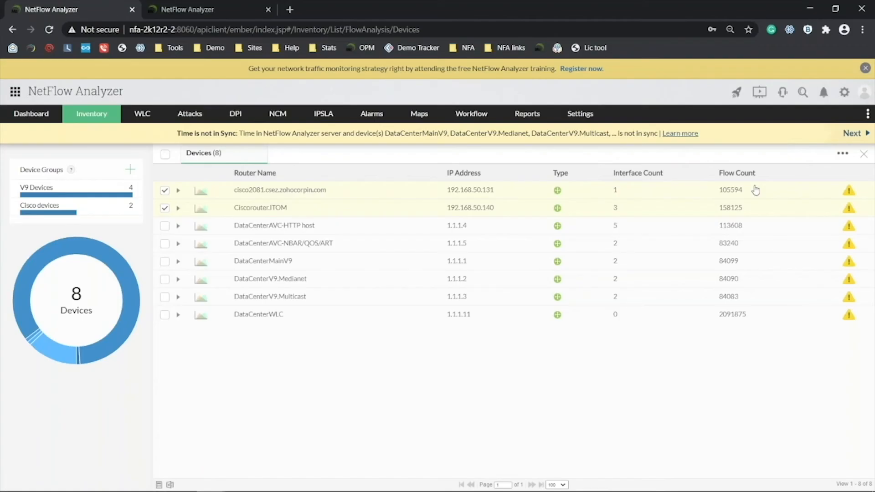
pyautogui.click(214, 5)
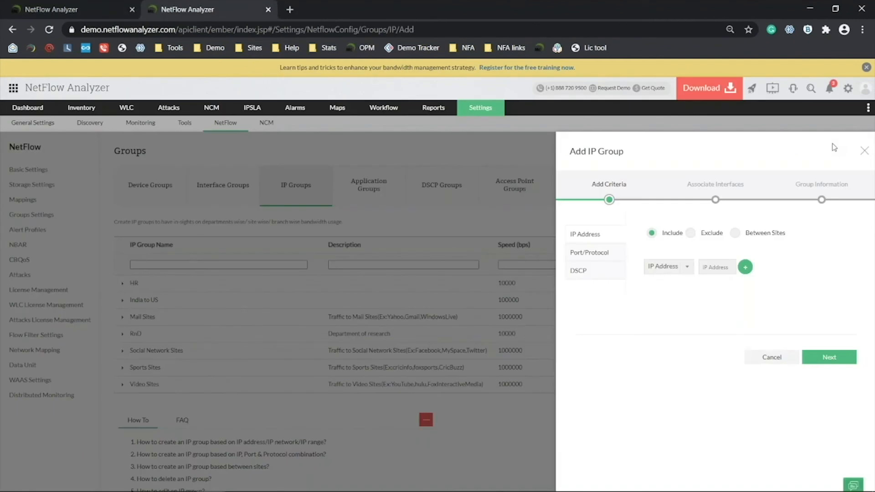
pyautogui.click(865, 151)
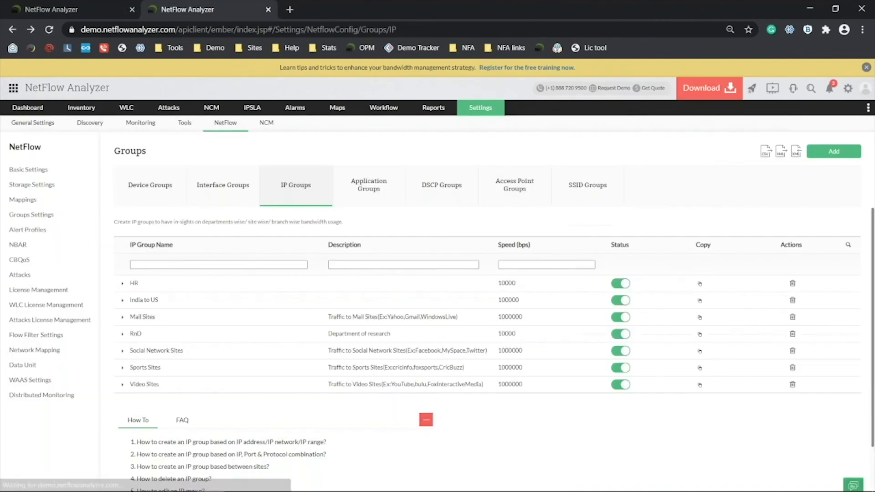
# Open GigabitEthernet0/1/2 from Inventory > Interfaces and view its Source traffic grouped by Geolocation.
pyautogui.moveTo(81, 108)
pyautogui.click(73, 143)
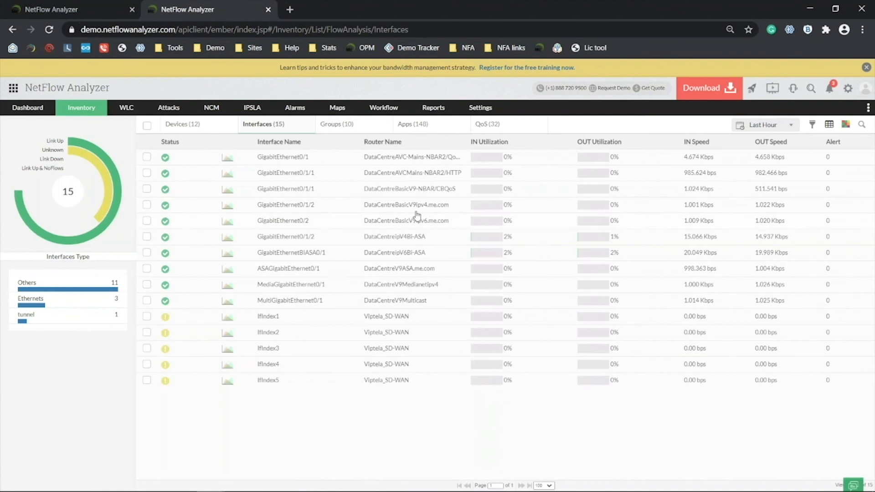
pyautogui.click(308, 209)
pyautogui.click(316, 209)
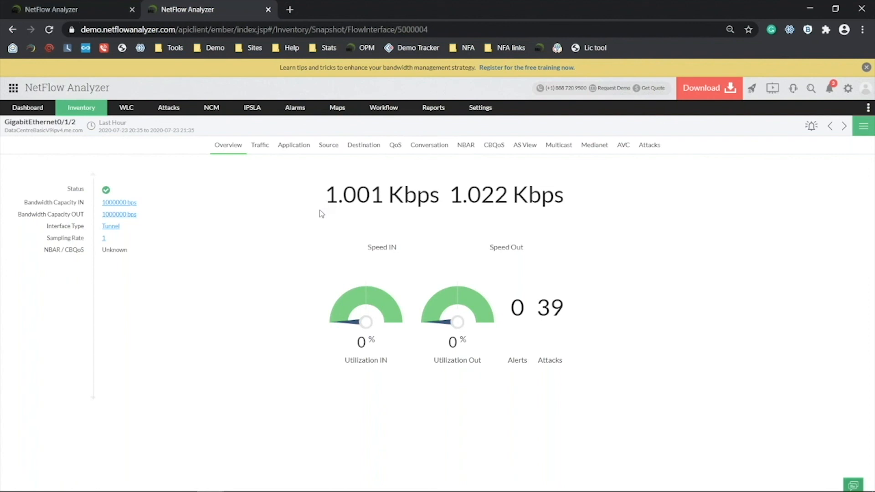
pyautogui.click(336, 152)
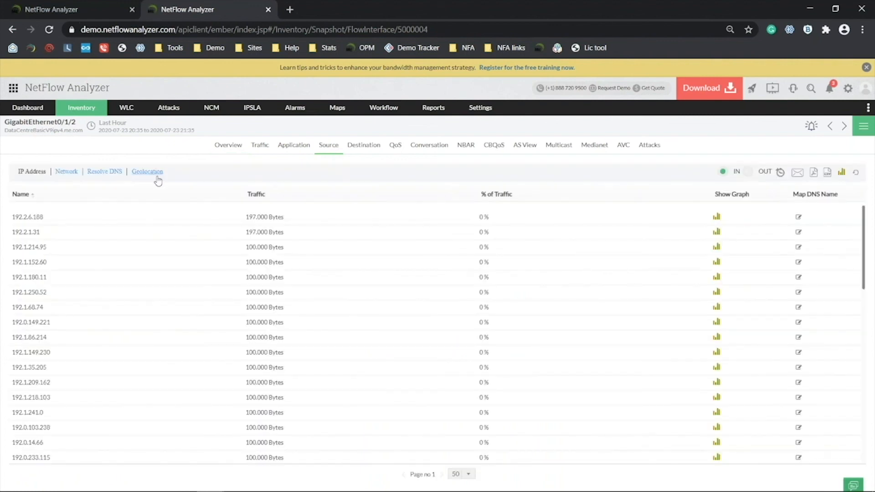
pyautogui.click(156, 176)
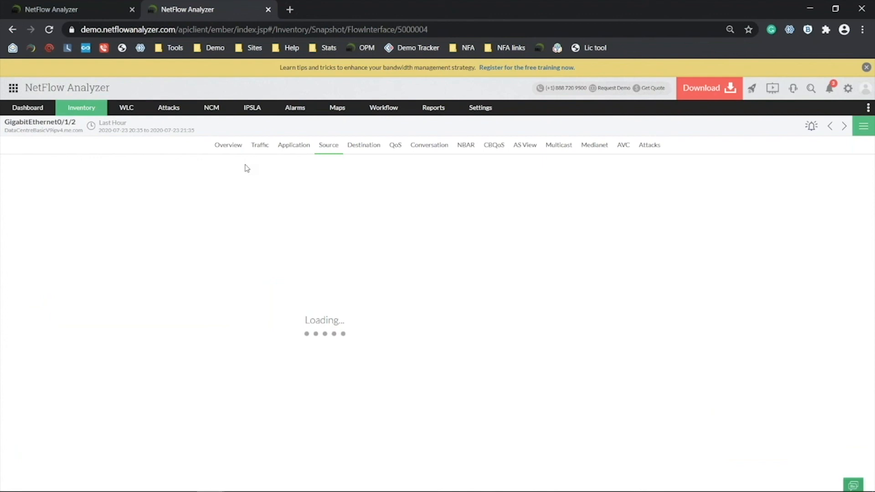